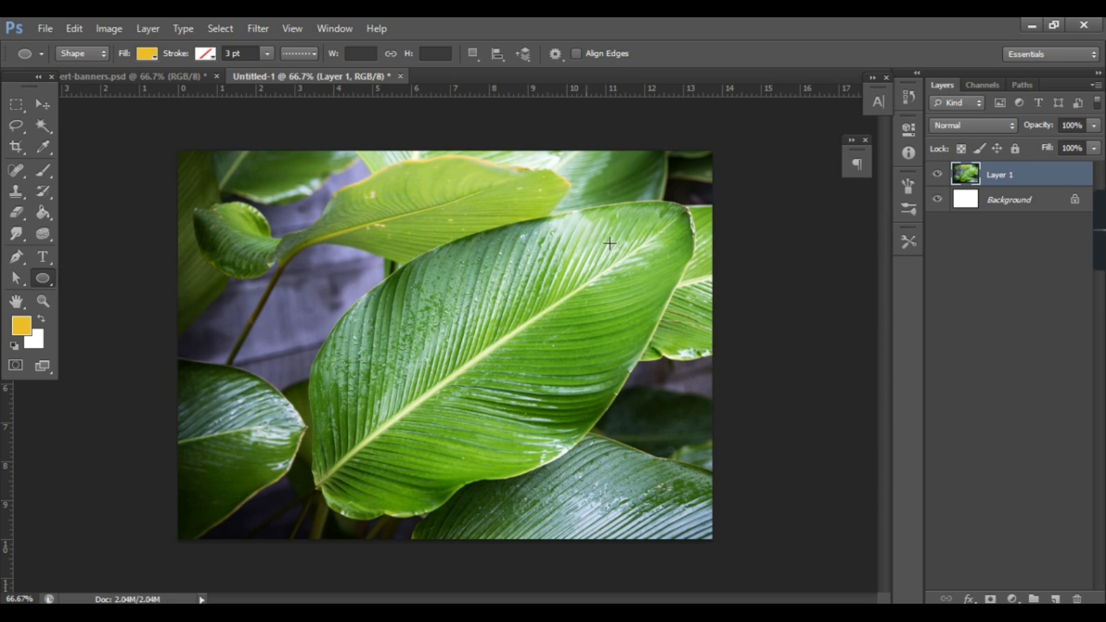
# - Draw a circle about 51 by 50 px near the large leaf's upper tip and undo the stray second ellipse
pyautogui.moveTo(609, 243); pyautogui.dragTo(590, 224)
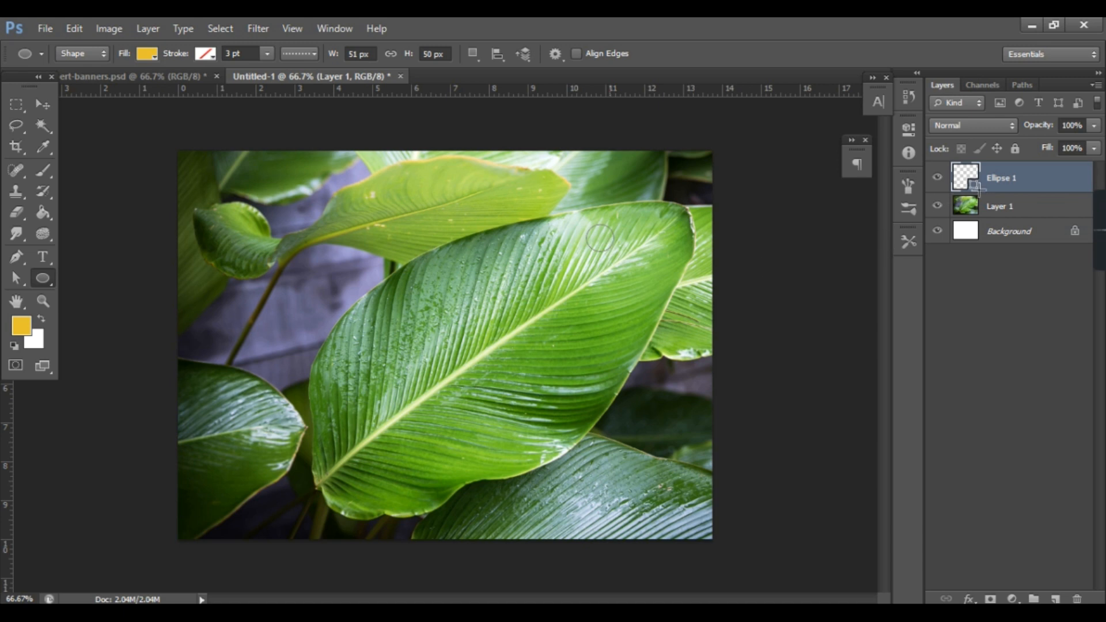
pyautogui.moveTo(609, 244); pyautogui.dragTo(613, 248)
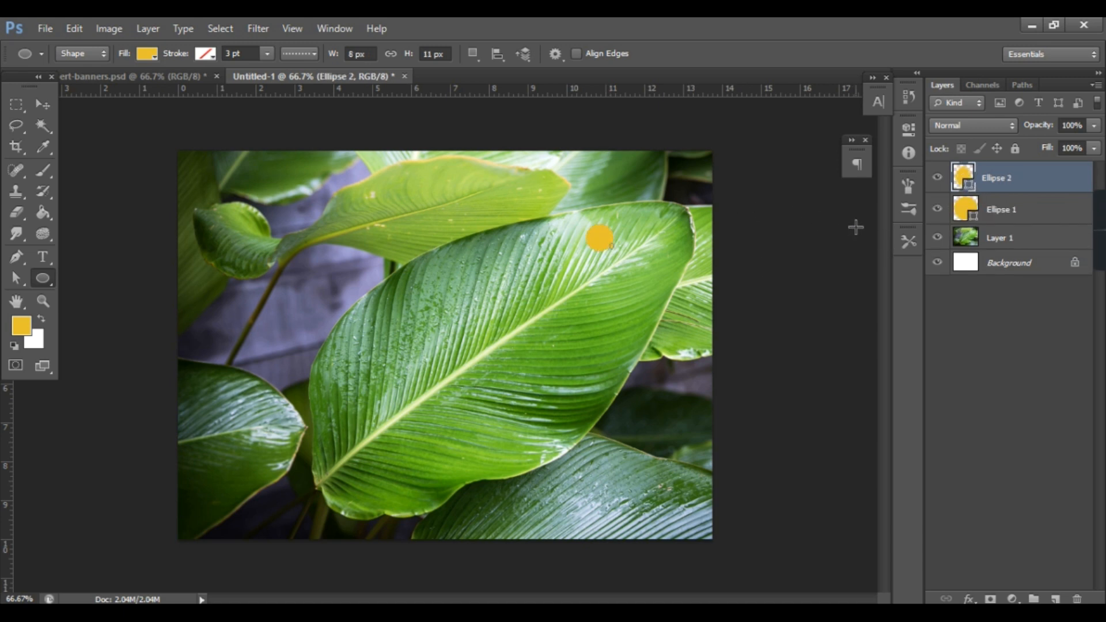
pyautogui.hotkey('ctrl', 'z')
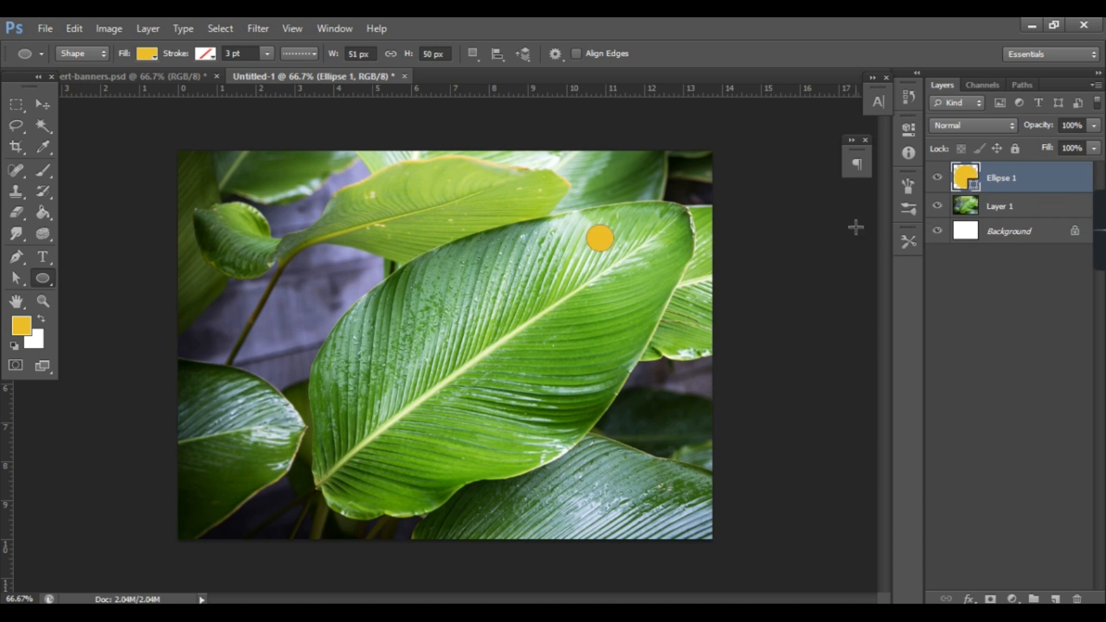
# - Recolour the circle's fill to a pale green sampled from the leaf photo, RGB 183, 223, 176
pyautogui.doubleClick(972, 185)
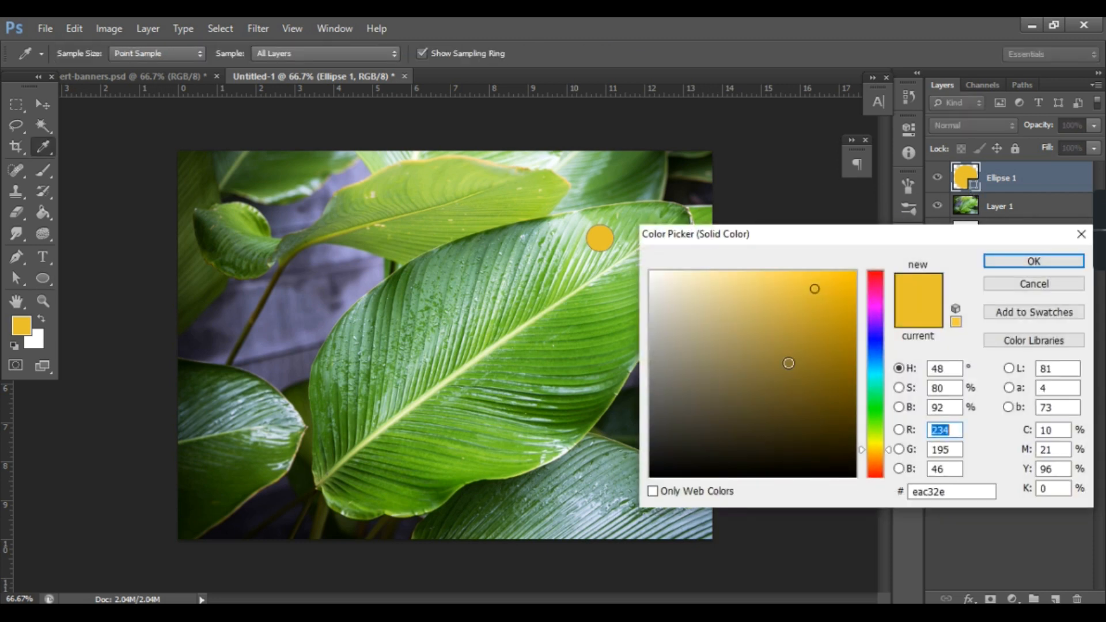
pyautogui.click(879, 409)
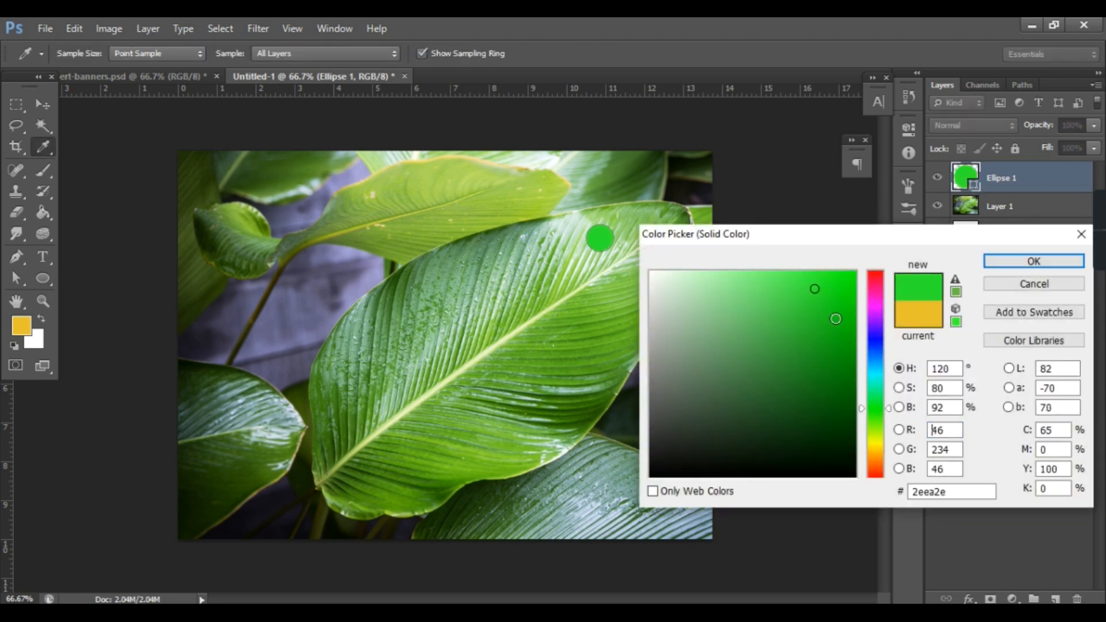
pyautogui.click(569, 251)
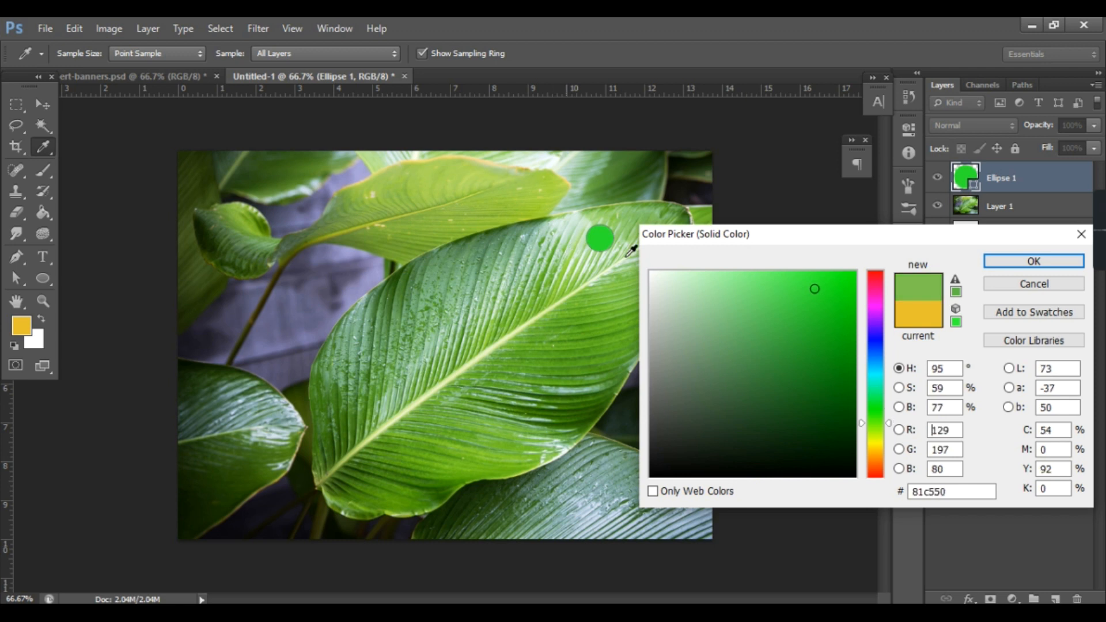
pyautogui.click(1006, 264)
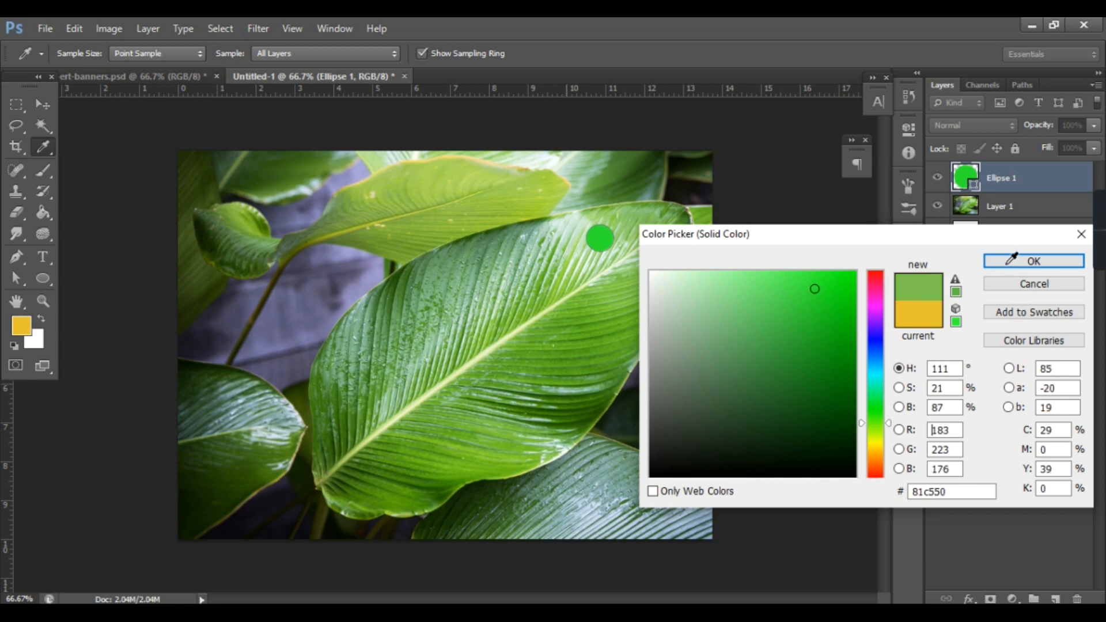
pyautogui.click(1012, 260)
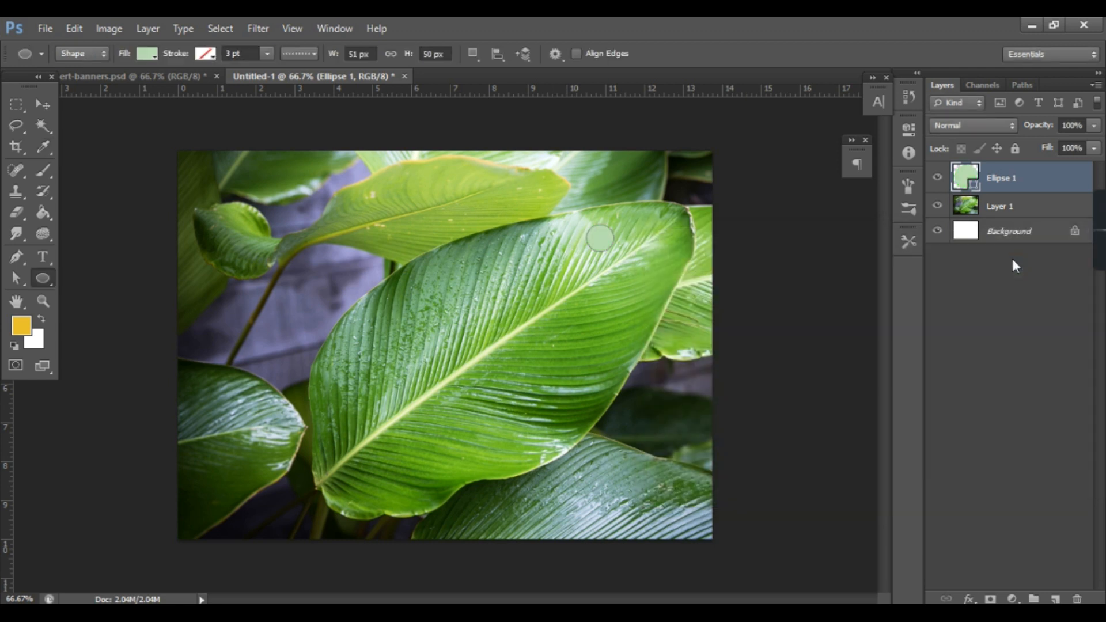
# - Open the layer style of the Ellipse 1 layer and add a Gradient Overlay effect
pyautogui.rightClick(1035, 182)
pyautogui.press('Escape')
pyautogui.doubleClick(1035, 182)
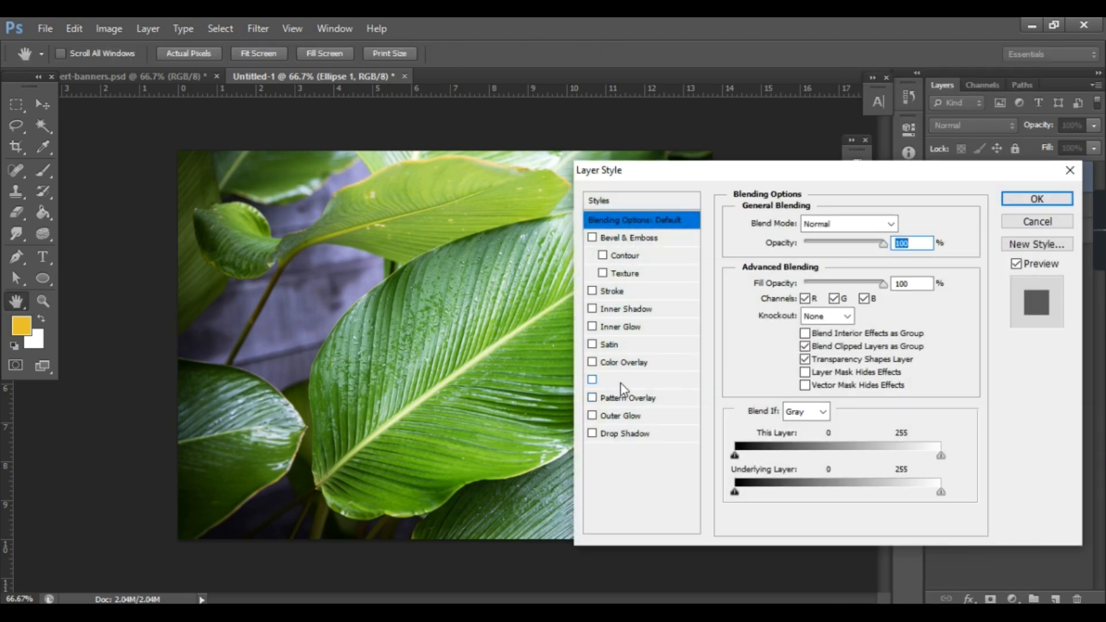
pyautogui.moveTo(709, 175); pyautogui.dragTo(460, 276)
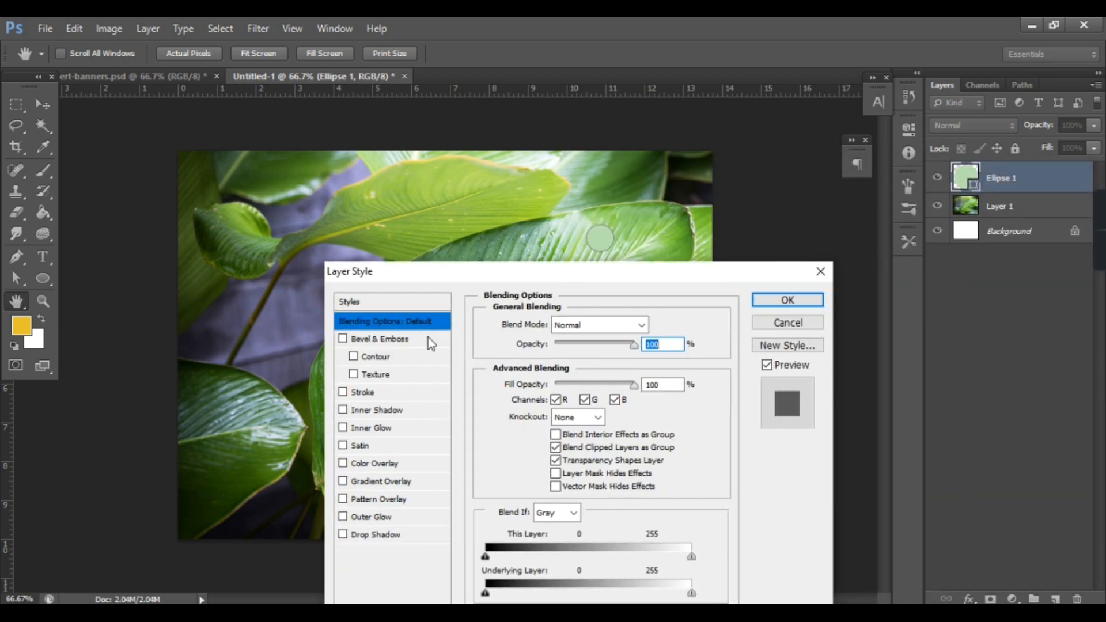
pyautogui.click(374, 481)
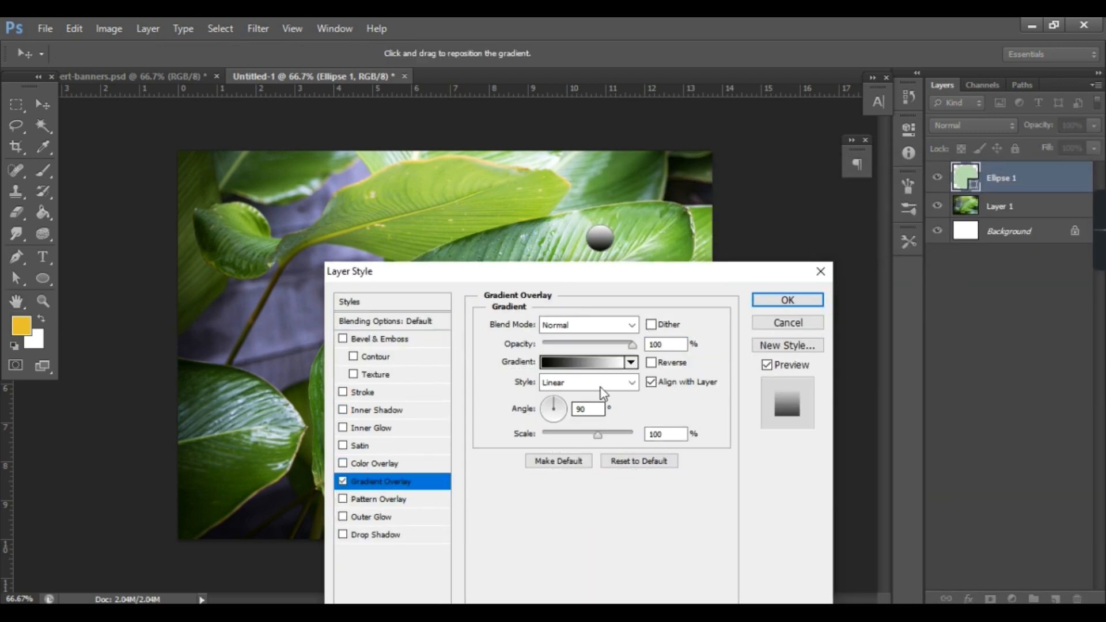
# - Apply the yellow-to-white preset to the overlay gradient and recolour its starting stop light green, #8fda61
pyautogui.click(590, 367)
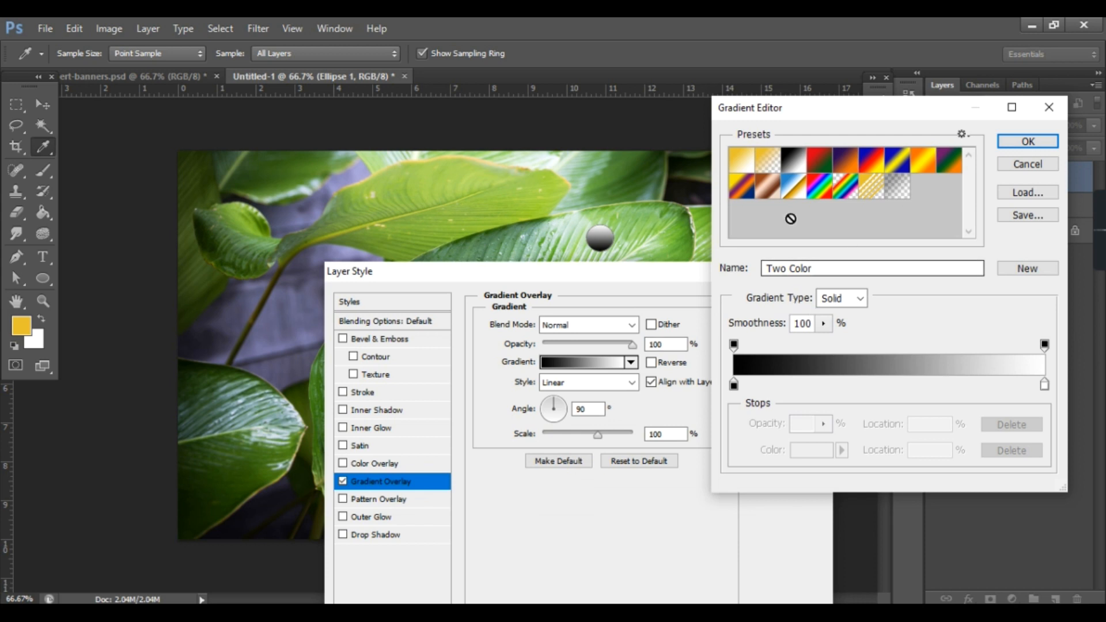
pyautogui.click(742, 168)
pyautogui.click(734, 385)
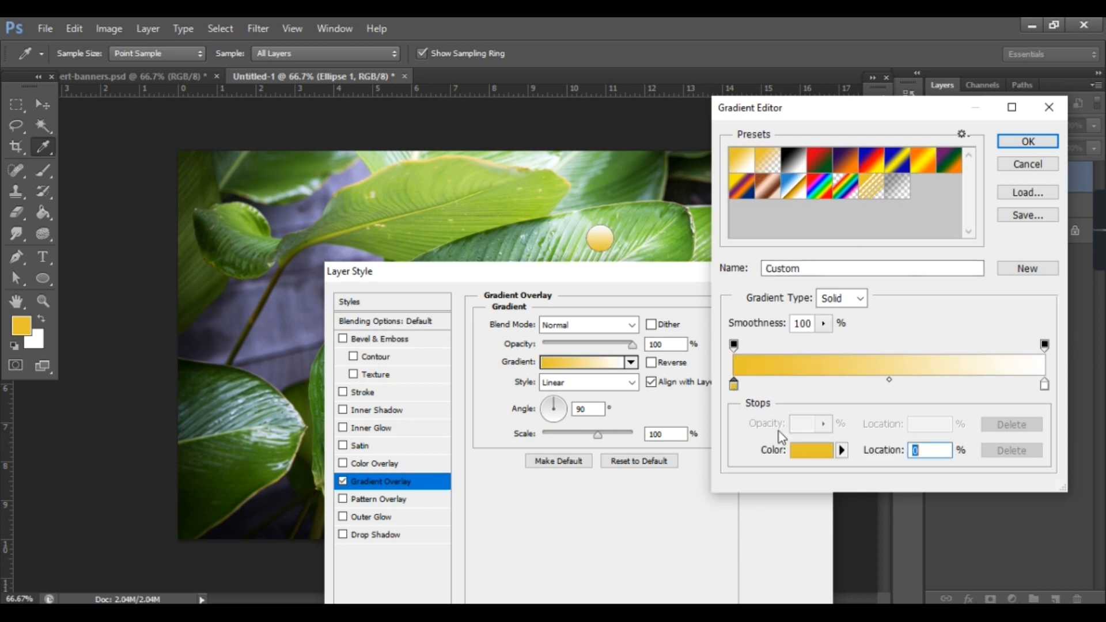
pyautogui.click(810, 455)
pyautogui.moveTo(876, 417); pyautogui.dragTo(877, 412)
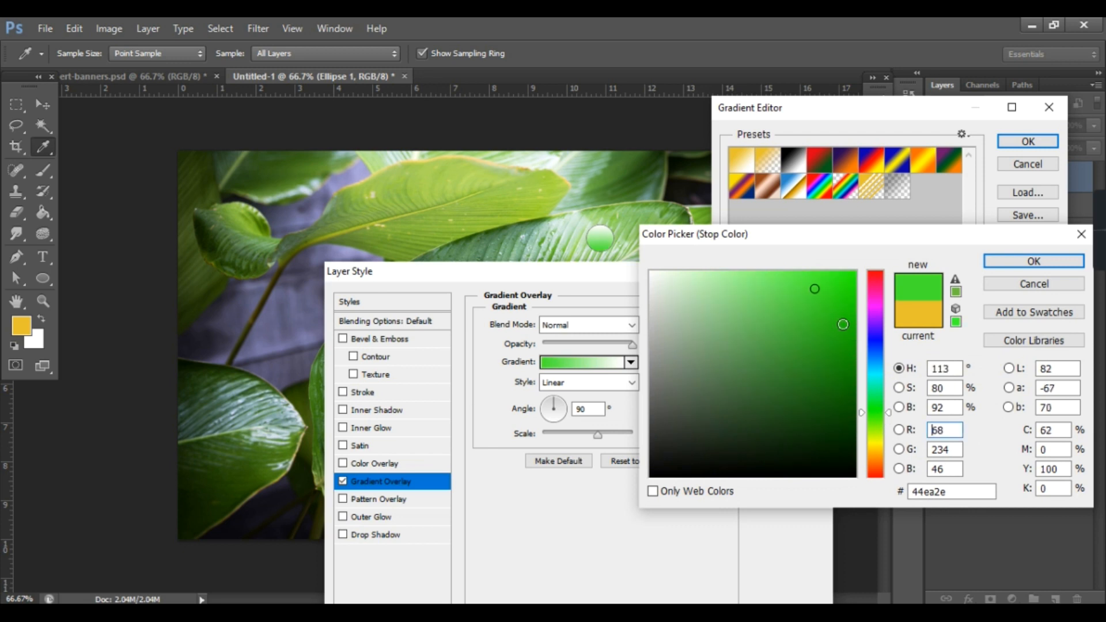
pyautogui.click(842, 324)
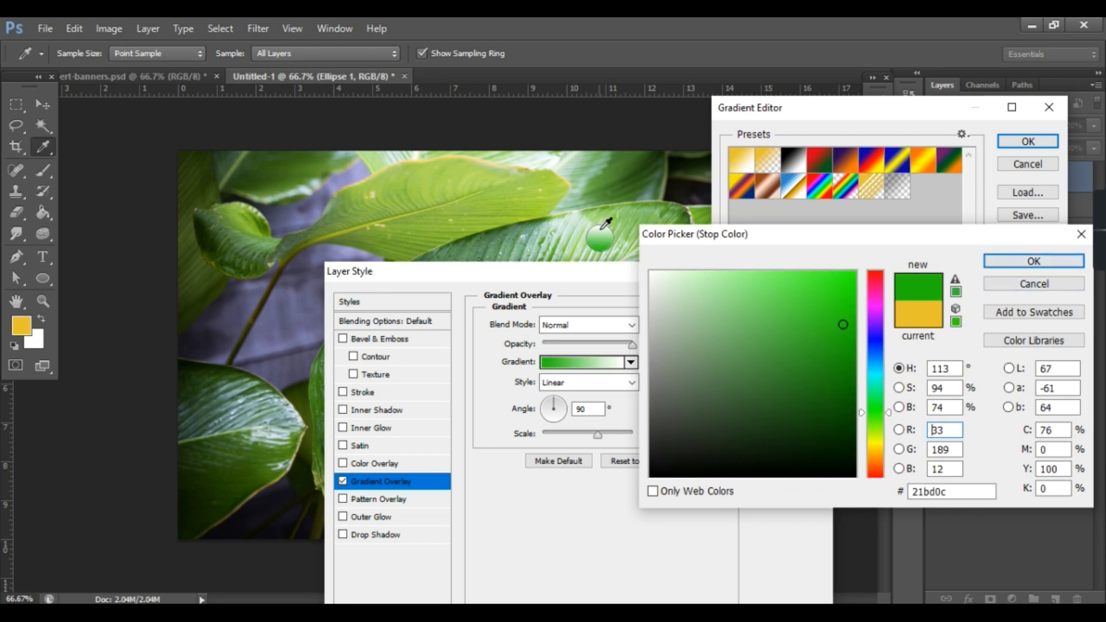
pyautogui.click(644, 224)
pyautogui.click(763, 301)
pyautogui.click(1008, 261)
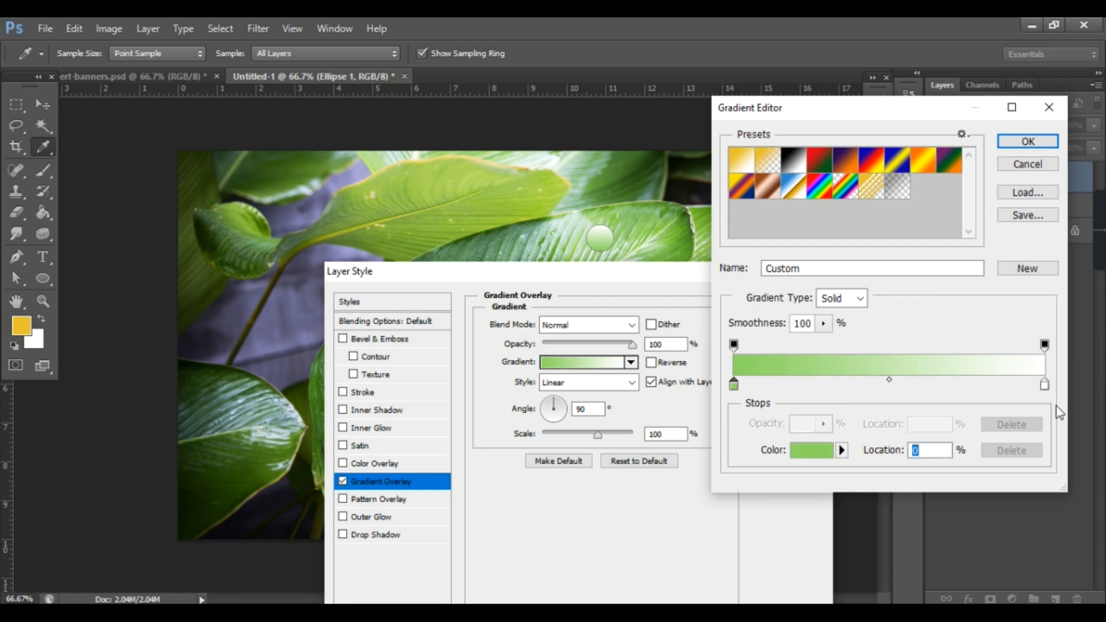
# - Set the gradient's end stop to the darker green #5daf61 and accept the gradient
pyautogui.click(1043, 384)
pyautogui.click(810, 455)
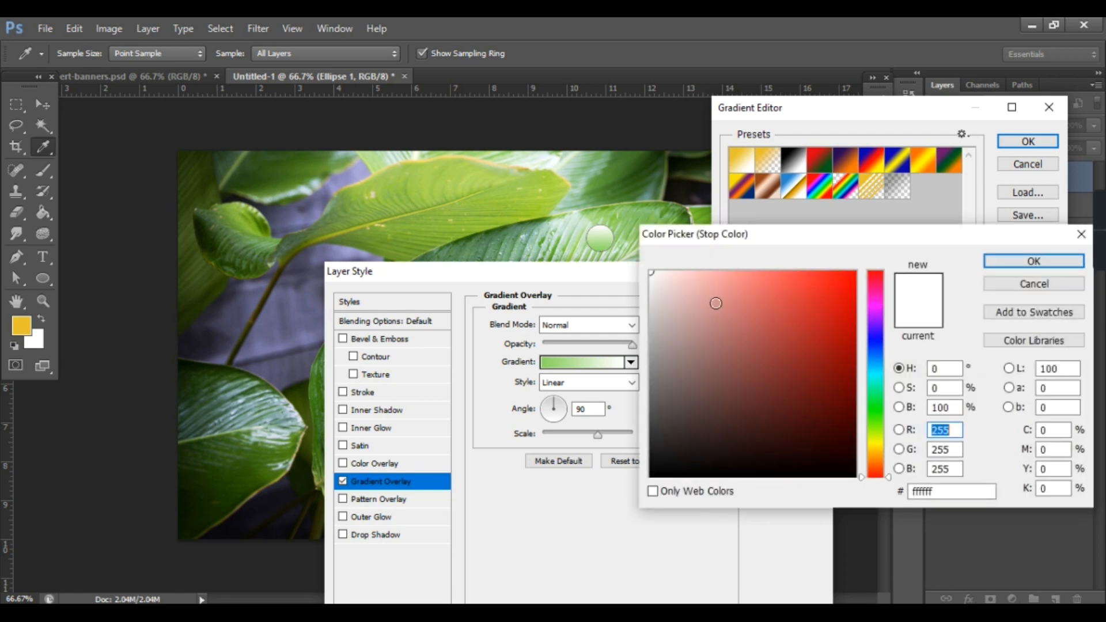
pyautogui.click(875, 408)
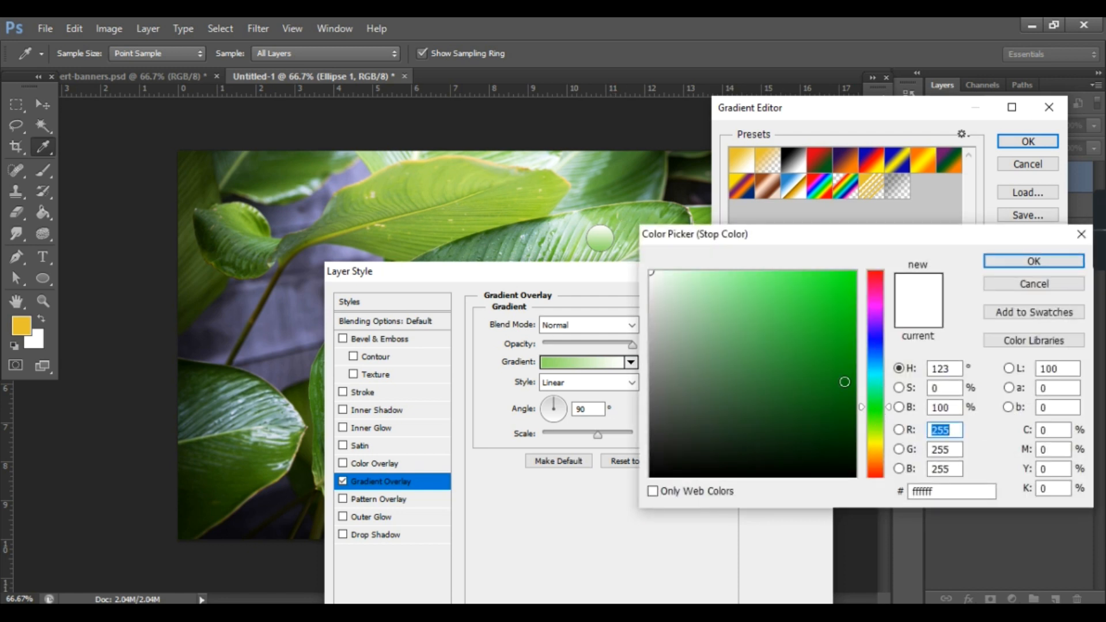
pyautogui.click(745, 336)
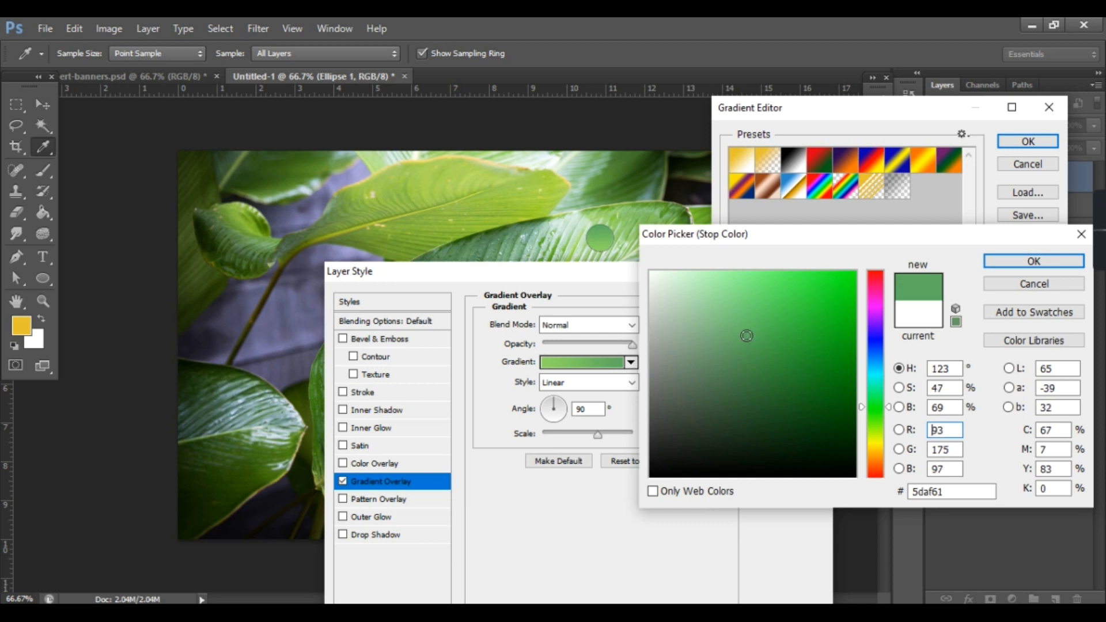
pyautogui.click(986, 260)
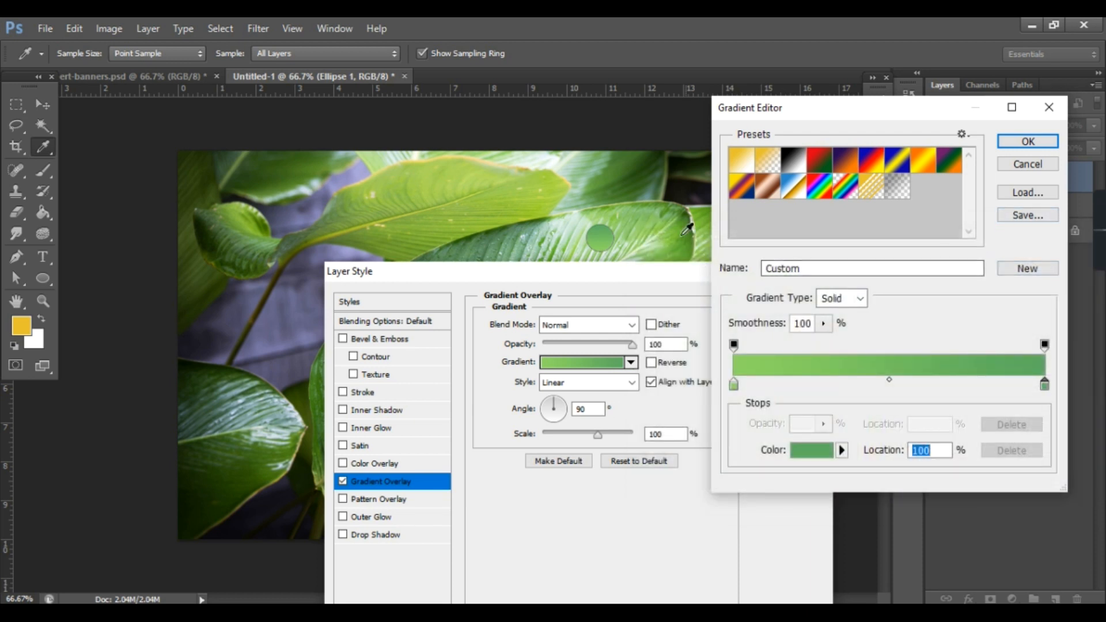
pyautogui.click(1028, 141)
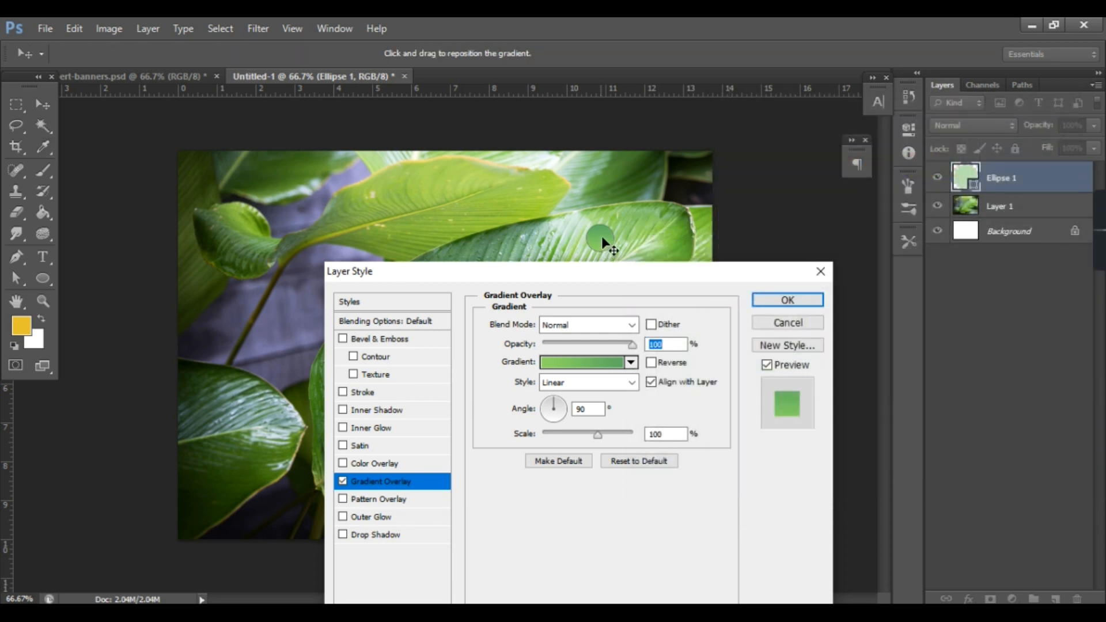
# - Reverse the overlay gradient and set its angle to 97°
pyautogui.click(650, 362)
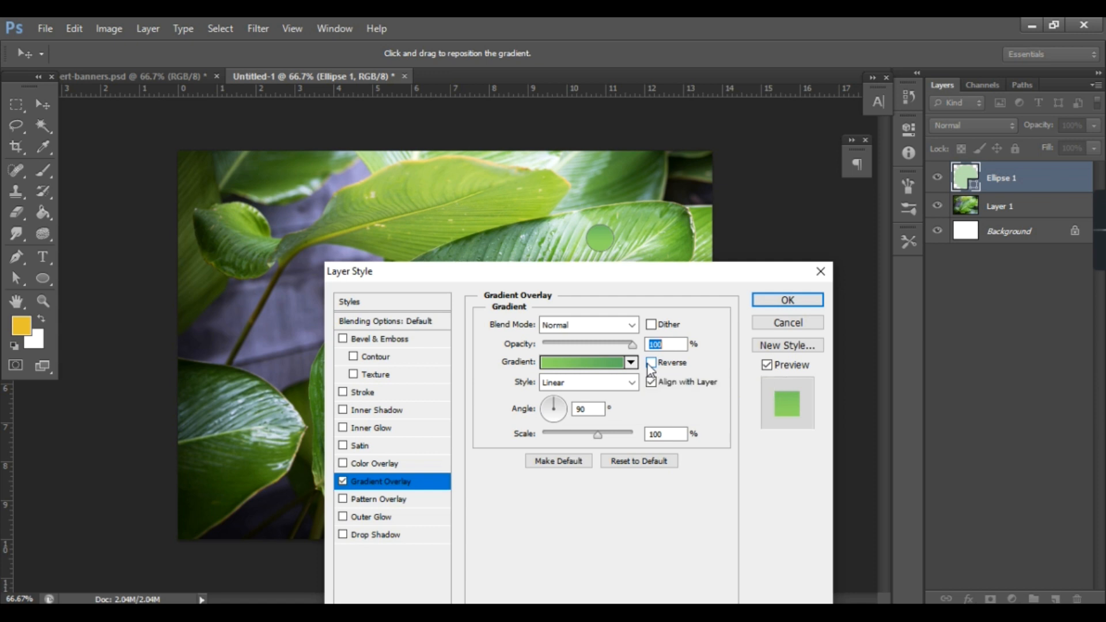
pyautogui.click(650, 363)
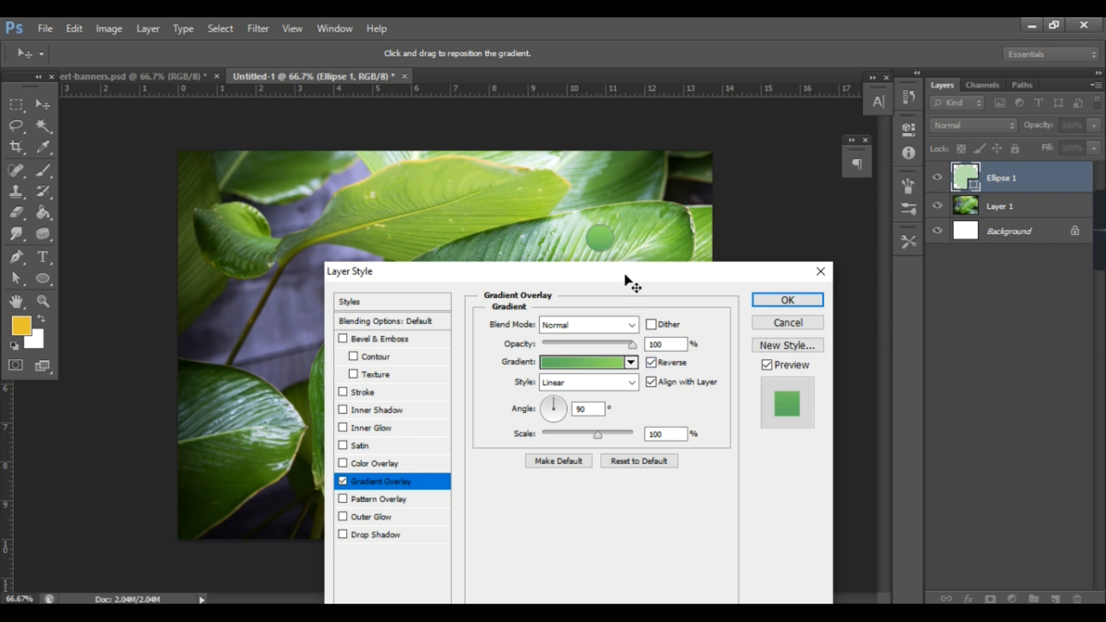
pyautogui.moveTo(626, 276); pyautogui.dragTo(660, 306)
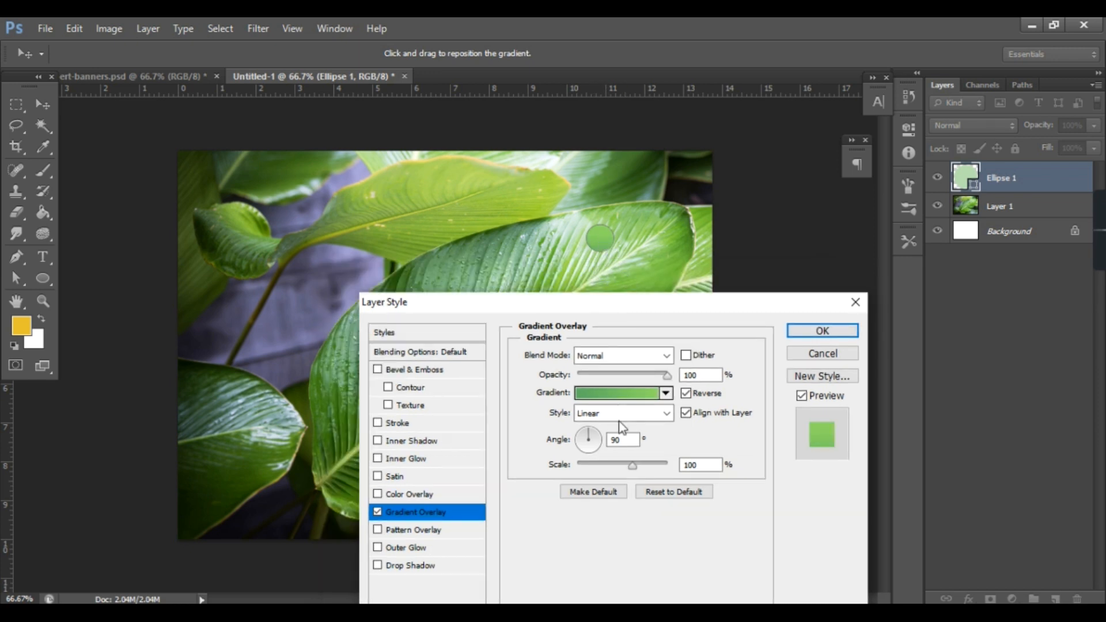
pyautogui.click(598, 437)
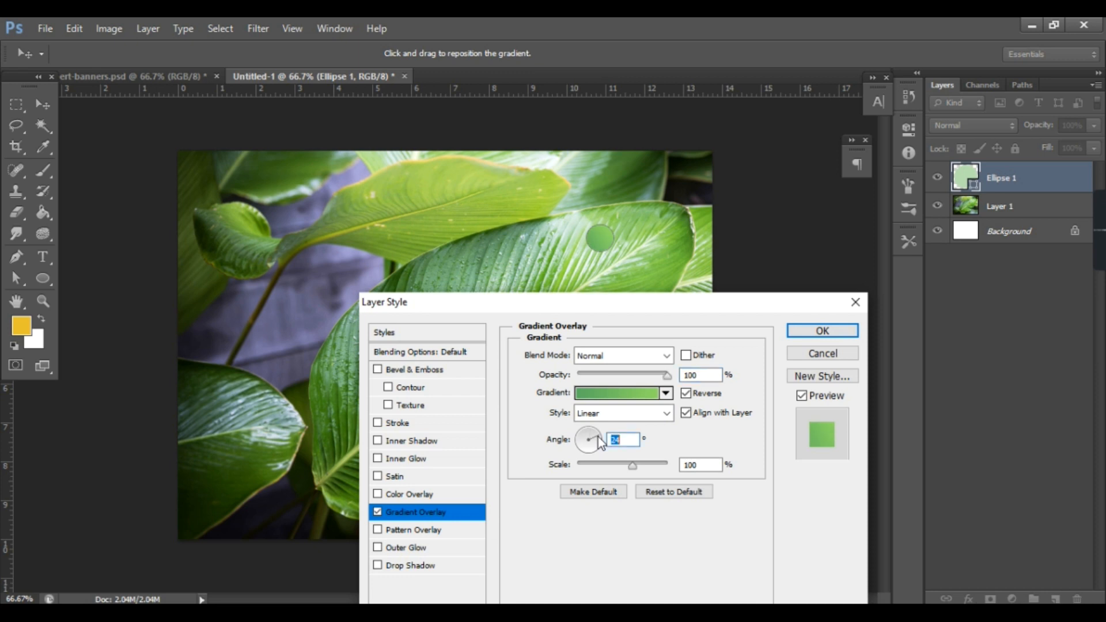
pyautogui.click(587, 427)
pyautogui.click(587, 429)
# - Change the gradient overlay style to Radial and apply the layer style
pyautogui.click(646, 416)
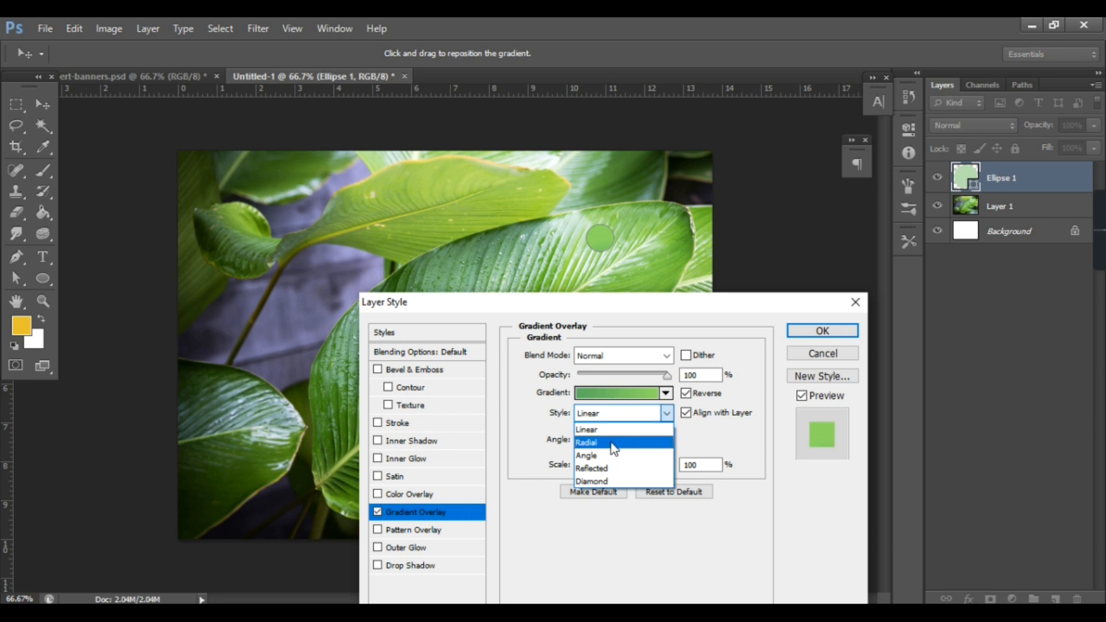
pyautogui.click(592, 440)
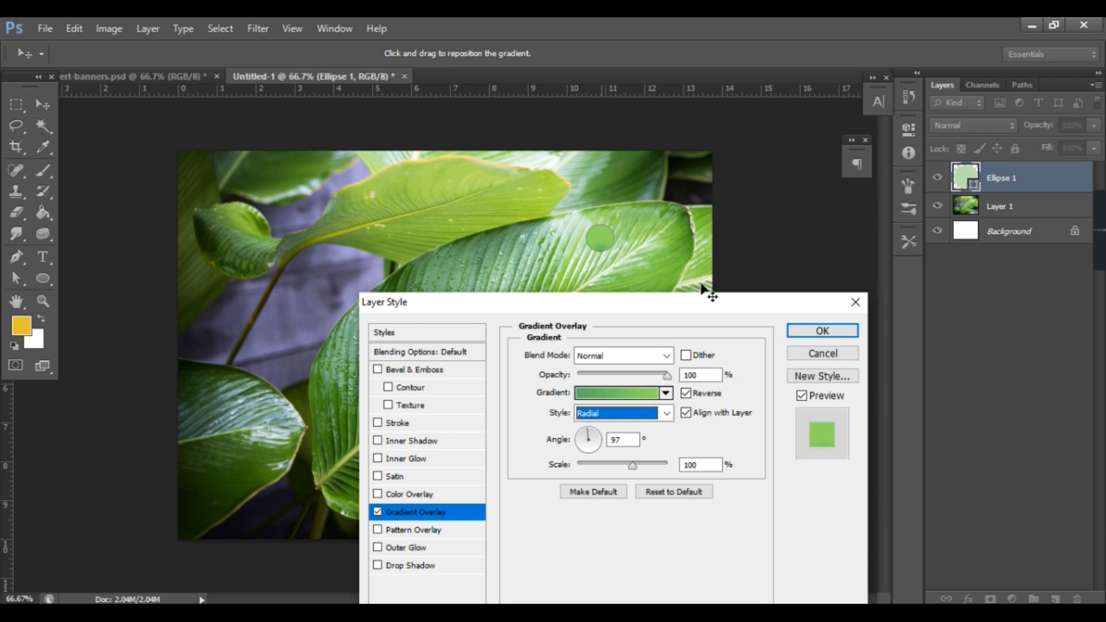
pyautogui.click(800, 330)
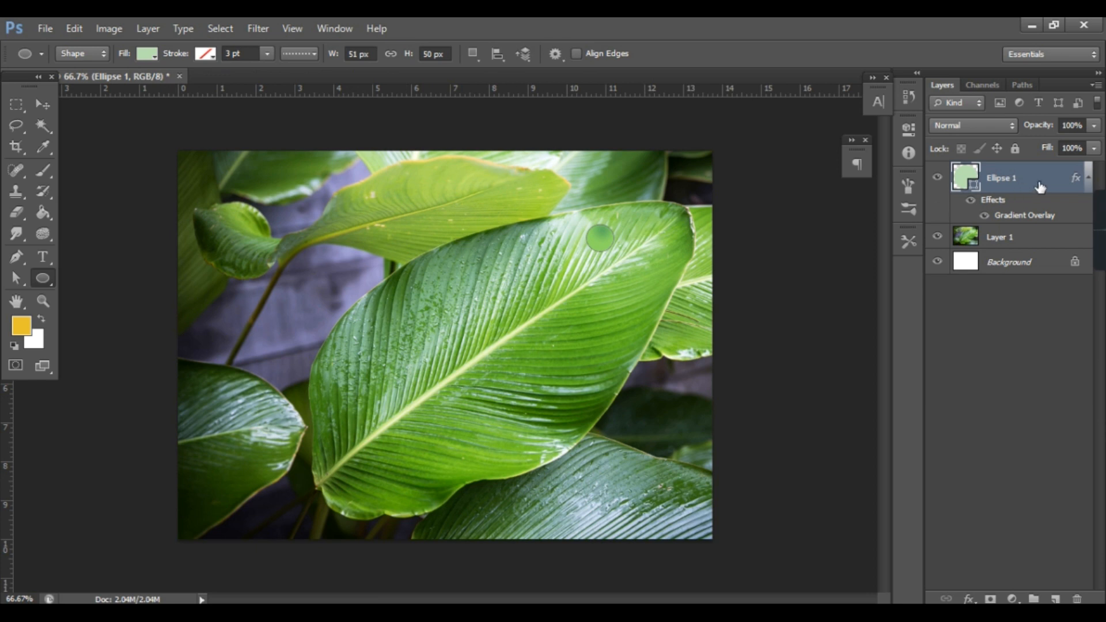
# - Reopen the Gradient Overlay settings of the Ellipse 1 layer, keep the Radial style and turn off Reverse
pyautogui.press('h')
pyautogui.moveTo(663, 303); pyautogui.dragTo(678, 280)
pyautogui.click(430, 487)
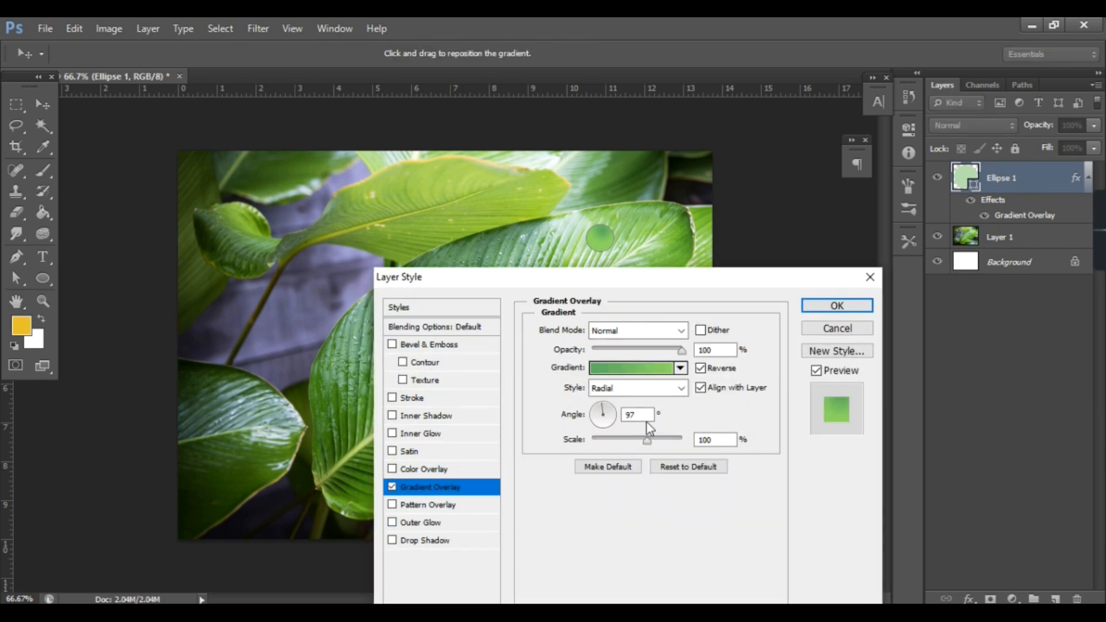
pyautogui.click(639, 390)
pyautogui.click(639, 390)
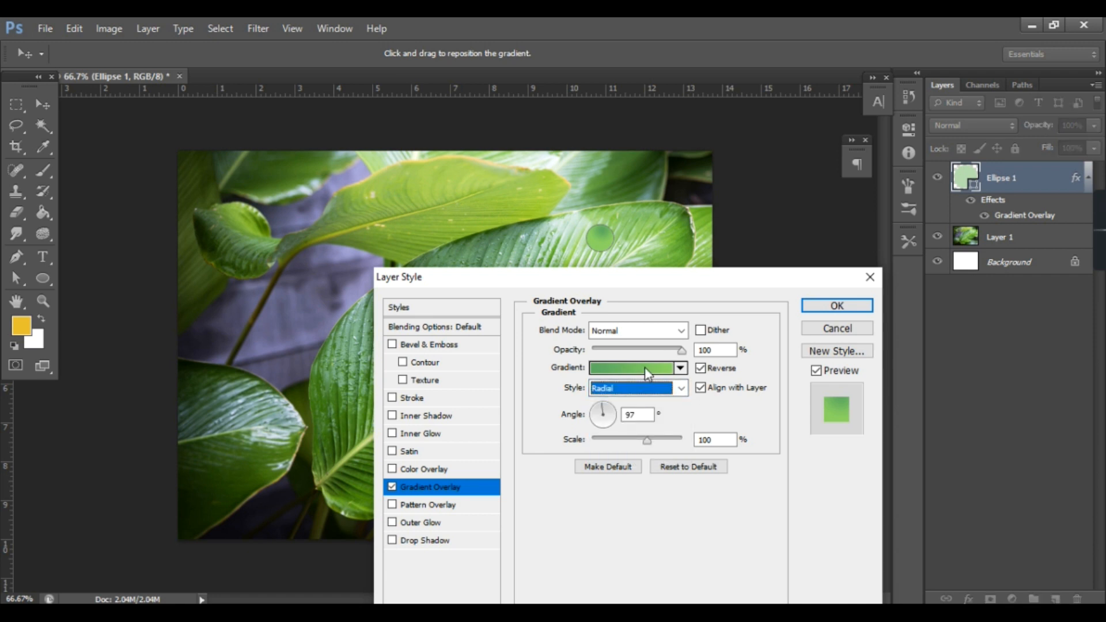
pyautogui.click(701, 368)
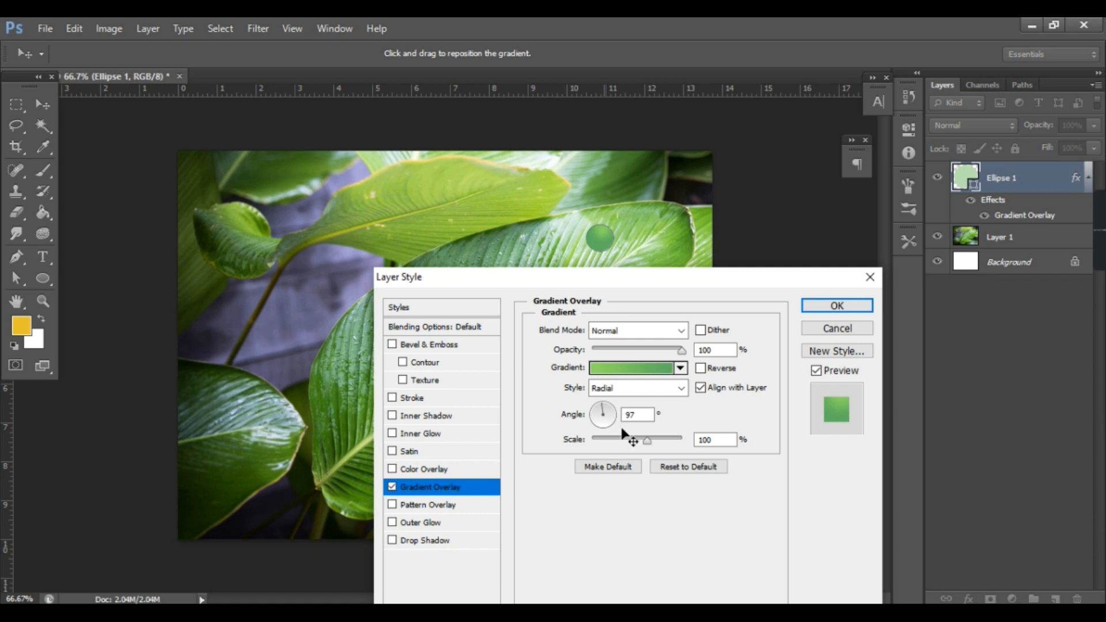
# - Set the gradient overlay's scale to 126% and accept the gradient colours as they are
pyautogui.click(656, 439)
pyautogui.moveTo(656, 438); pyautogui.dragTo(664, 439)
pyautogui.click(639, 368)
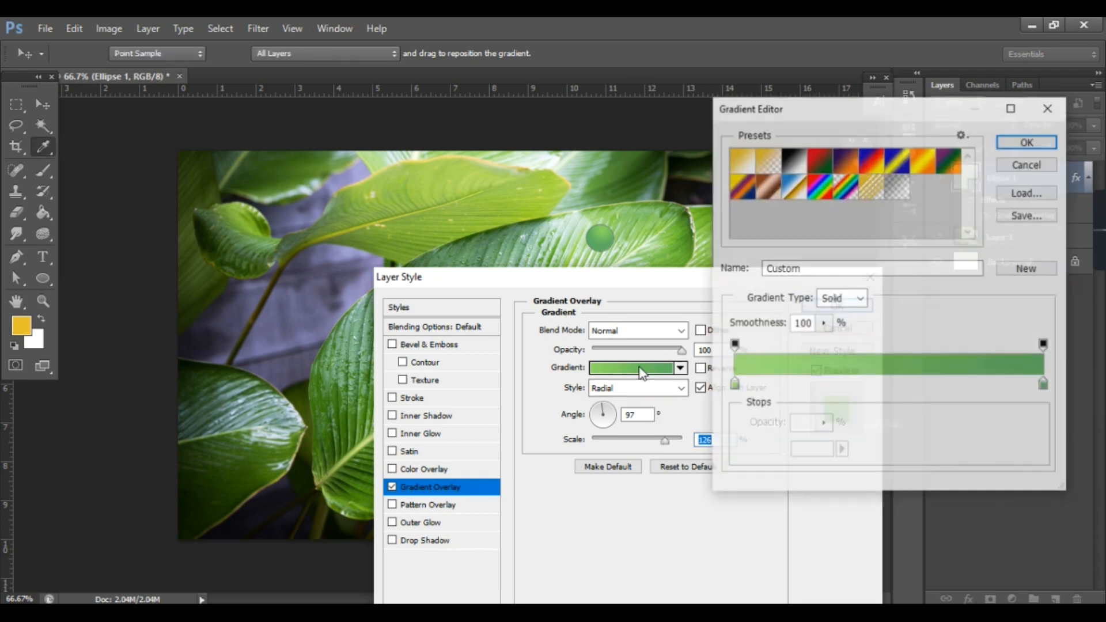
pyautogui.click(1007, 141)
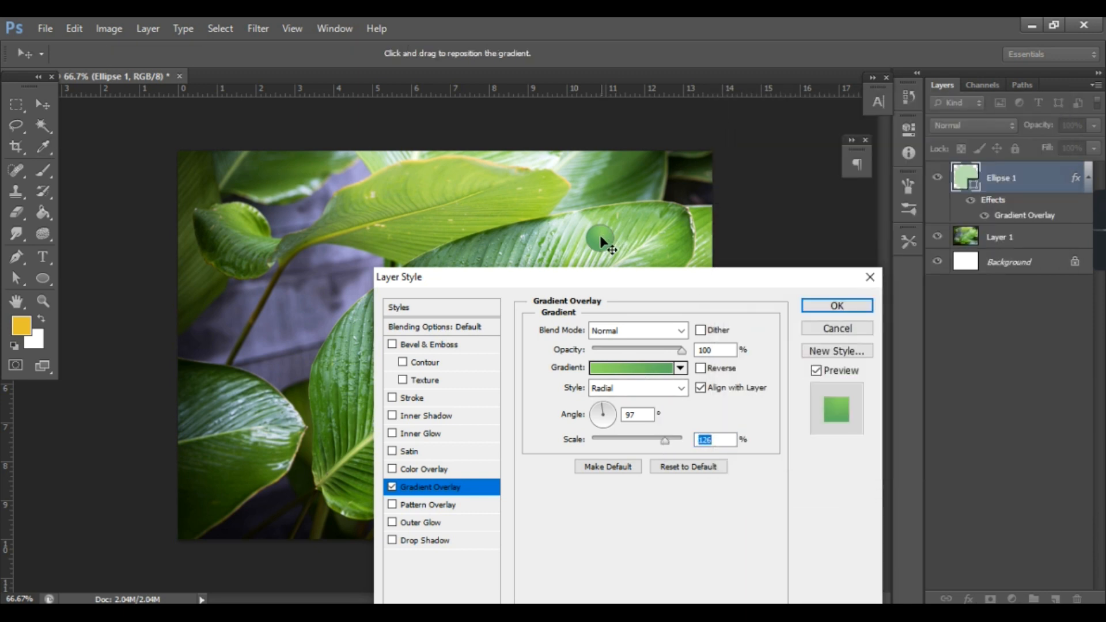
# - Change the gradient's left colour stop to a lighter green, shift the gradient slightly upward inside the circle, and apply the style
pyautogui.click(622, 375)
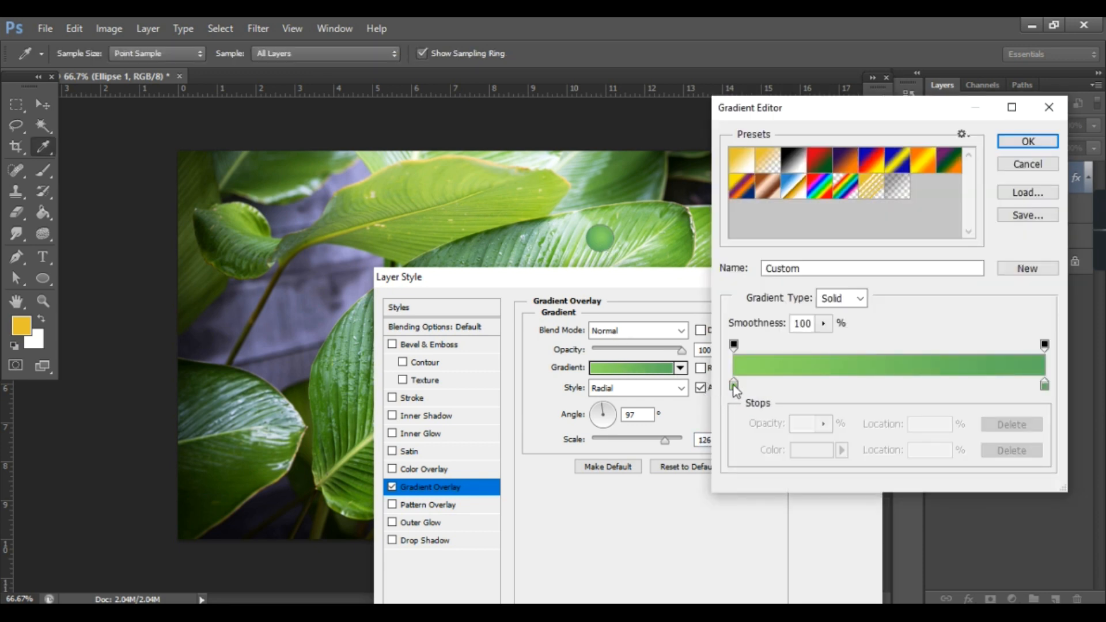
pyautogui.click(733, 385)
pyautogui.click(811, 450)
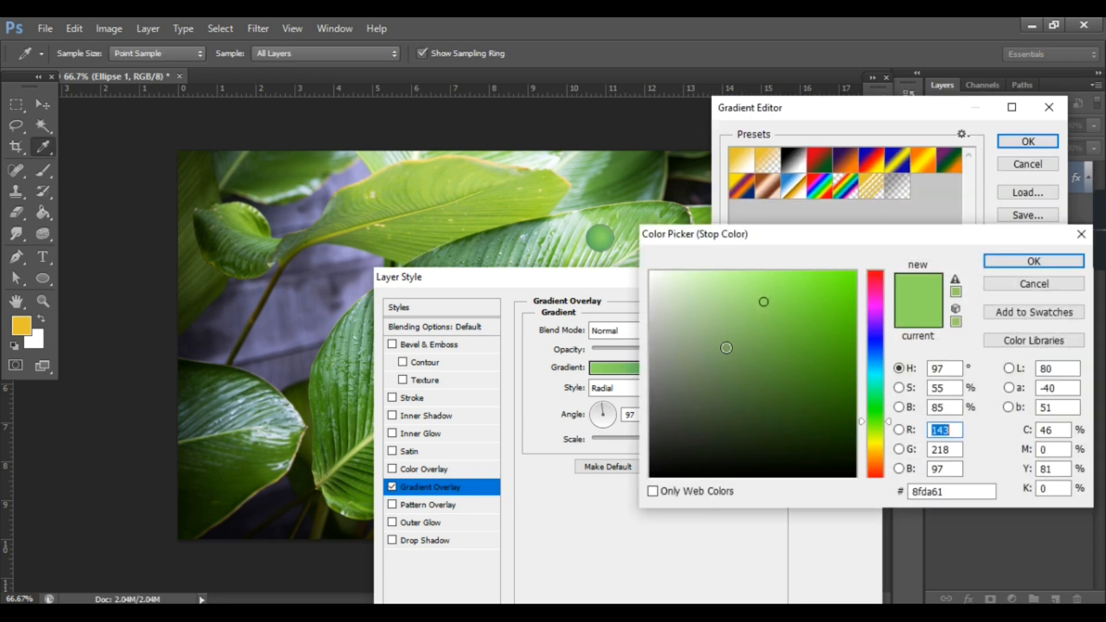
pyautogui.click(731, 277)
pyautogui.click(1033, 261)
pyautogui.click(1027, 142)
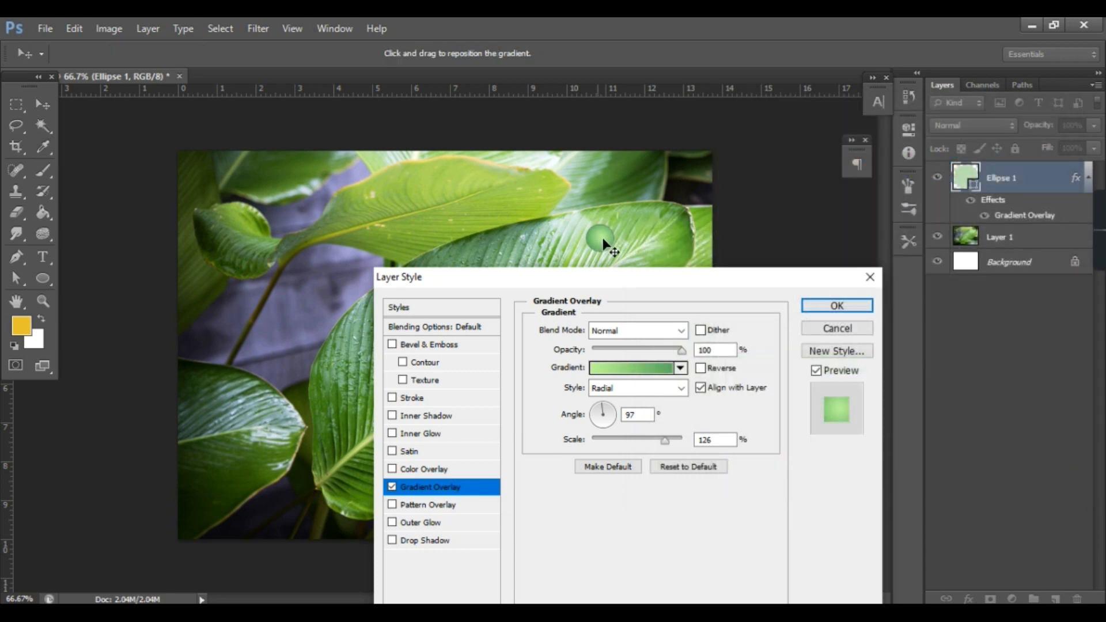
pyautogui.moveTo(602, 236); pyautogui.dragTo(602, 227)
pyautogui.click(830, 305)
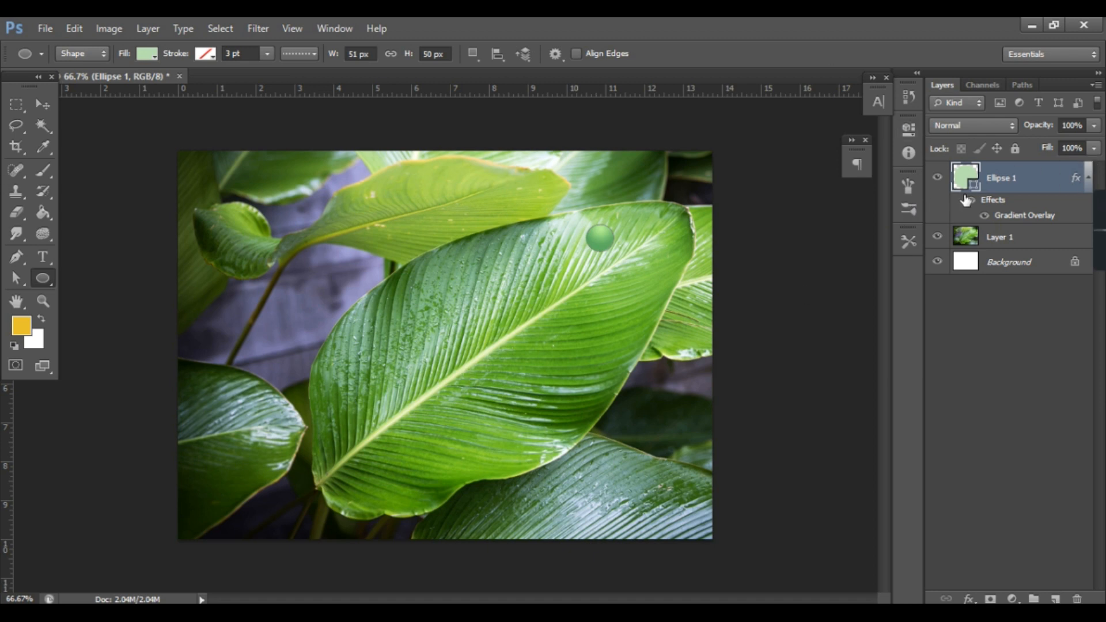
# - Lower the opacity of the Ellipse 1 layer to 75%
pyautogui.click(1093, 127)
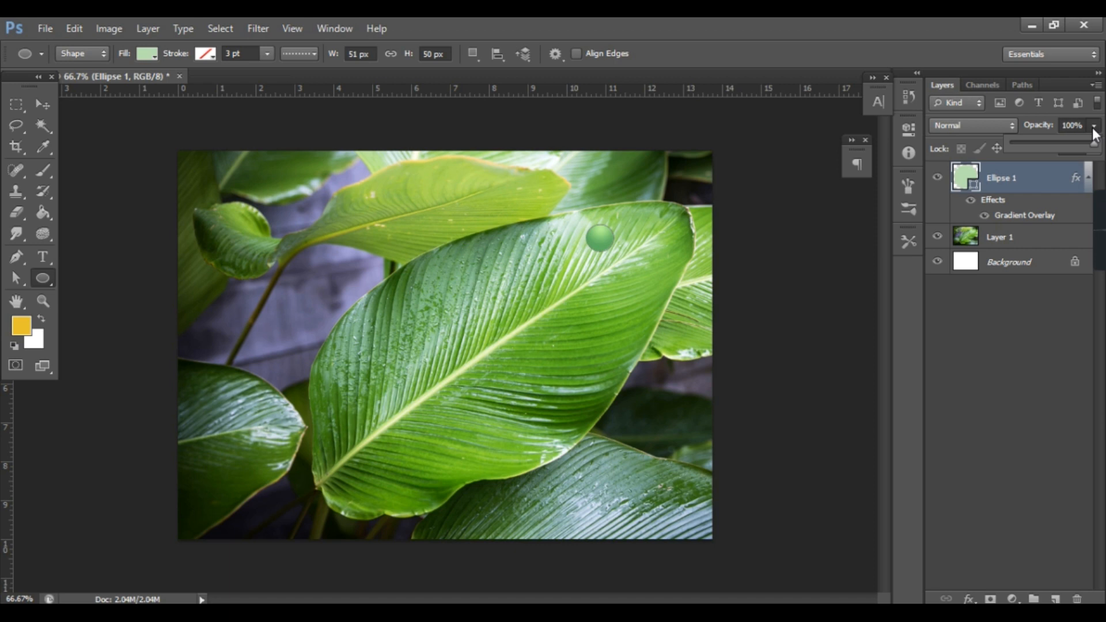
pyautogui.moveTo(1076, 142); pyautogui.dragTo(1073, 144)
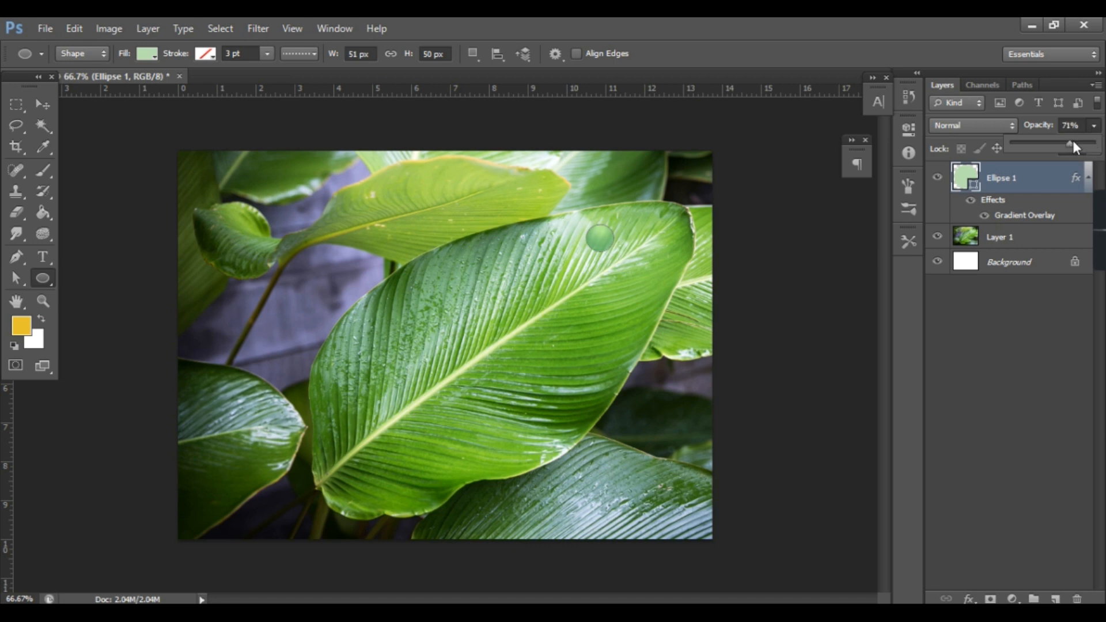
pyautogui.click(1045, 185)
# - Reopen the layer style of Ellipse 1, try Inner Glow, and enable Inner Shadow instead
pyautogui.doubleClick(1043, 184)
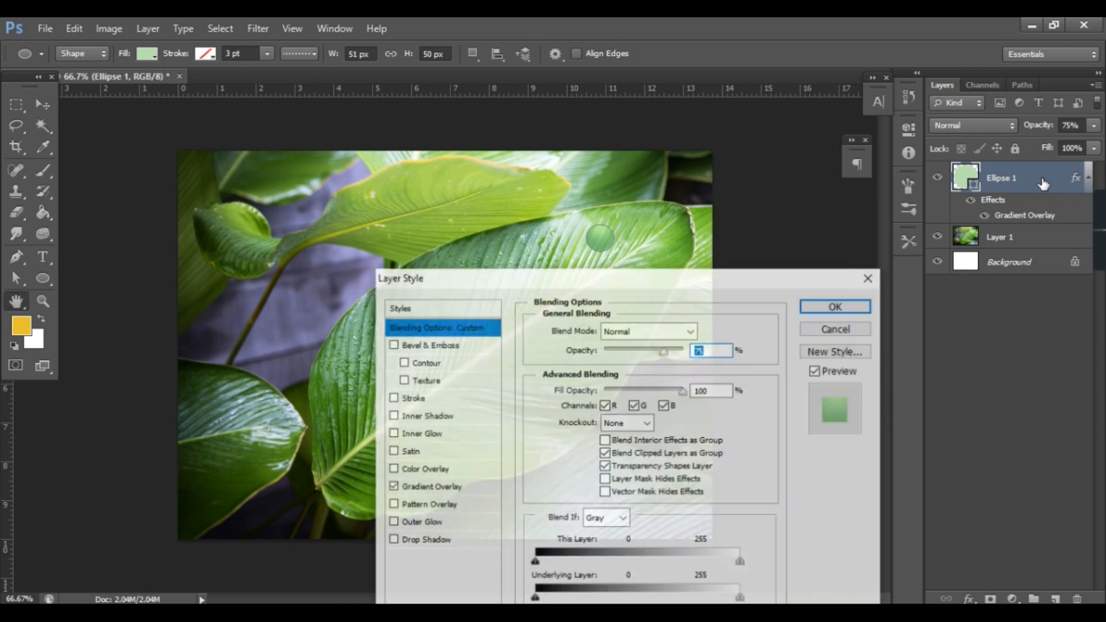
pyautogui.moveTo(607, 269); pyautogui.dragTo(712, 291)
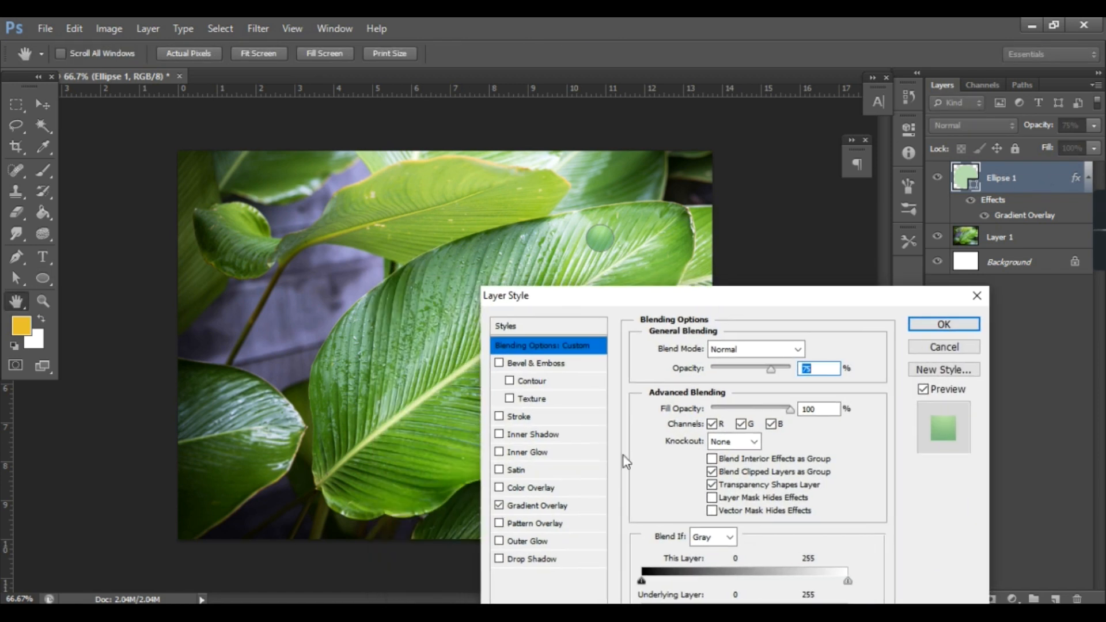
pyautogui.click(528, 453)
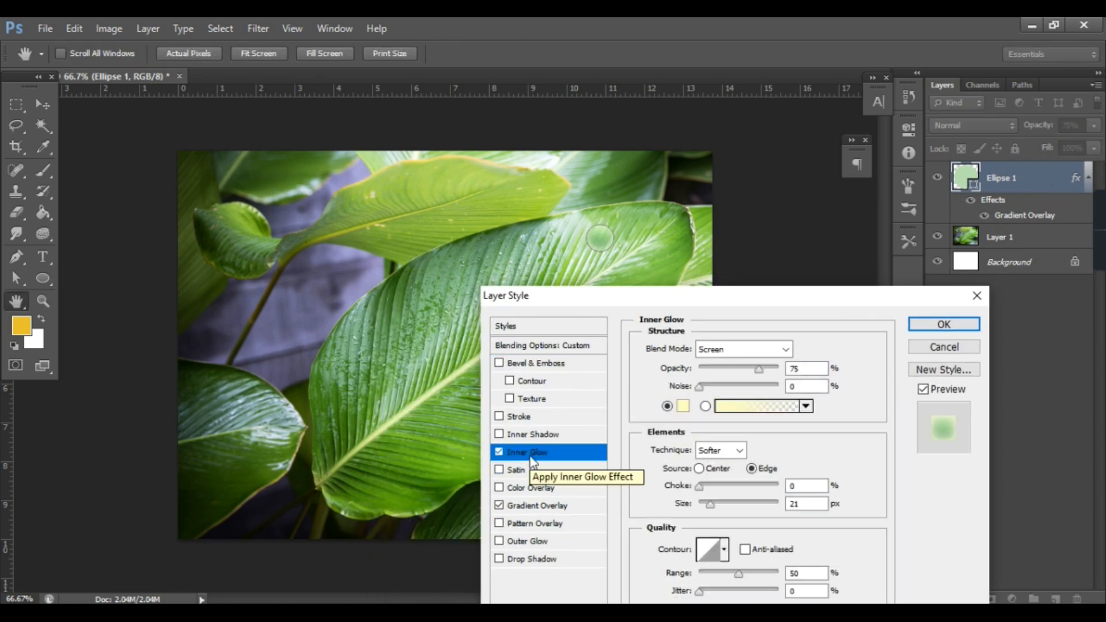
pyautogui.click(499, 452)
pyautogui.click(517, 436)
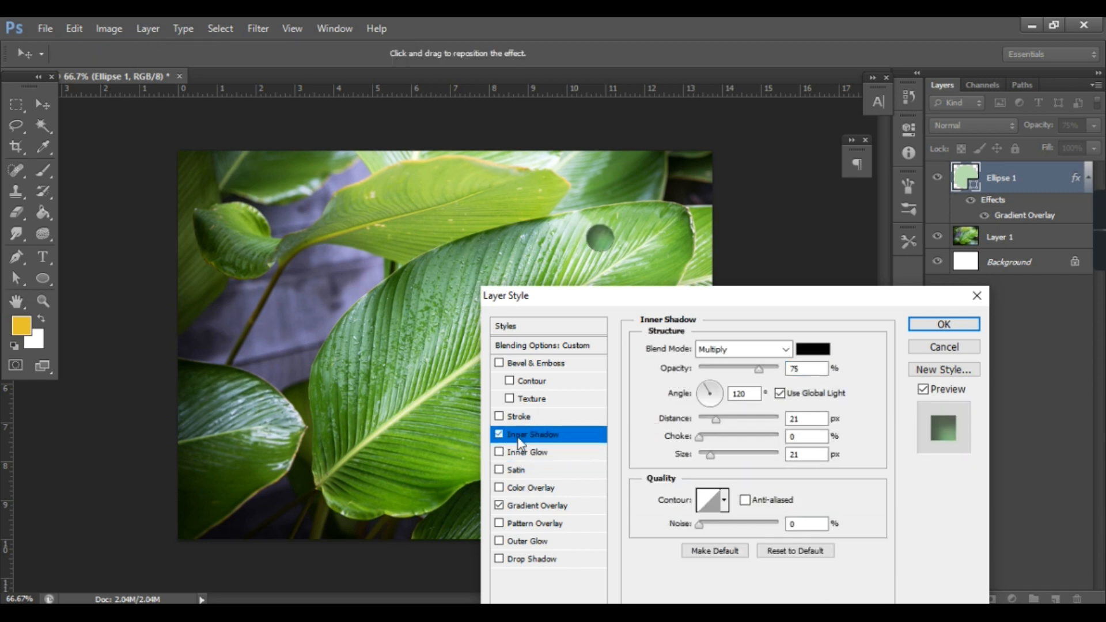
# - Set the inner shadow's colour to dark grey 2b2b2b and its angle to -114°
pyautogui.click(813, 349)
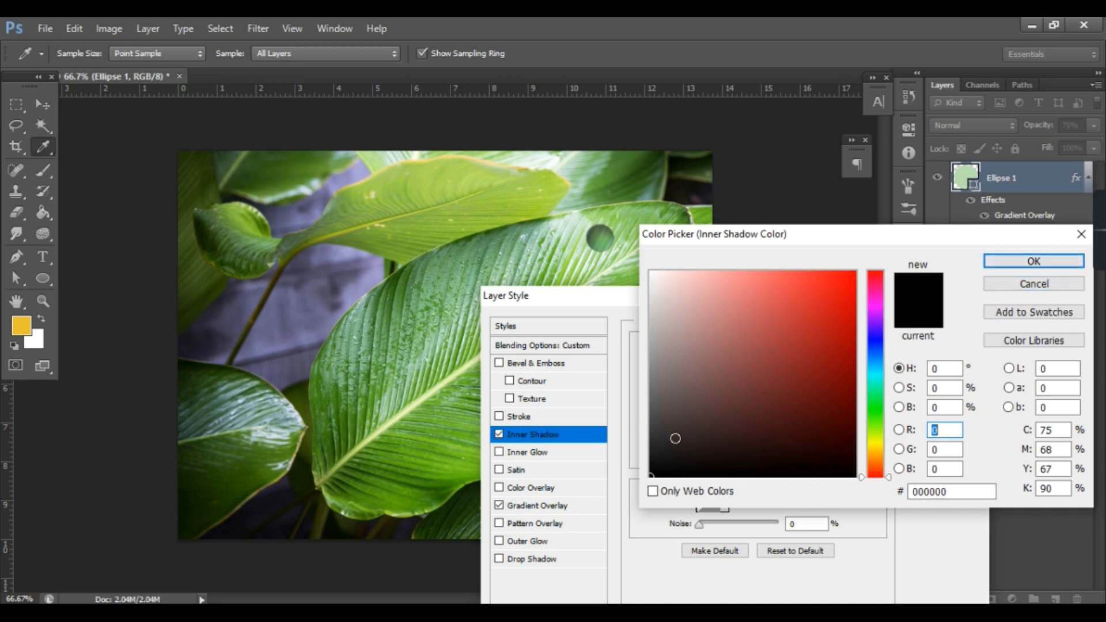
pyautogui.click(651, 442)
pyautogui.click(988, 283)
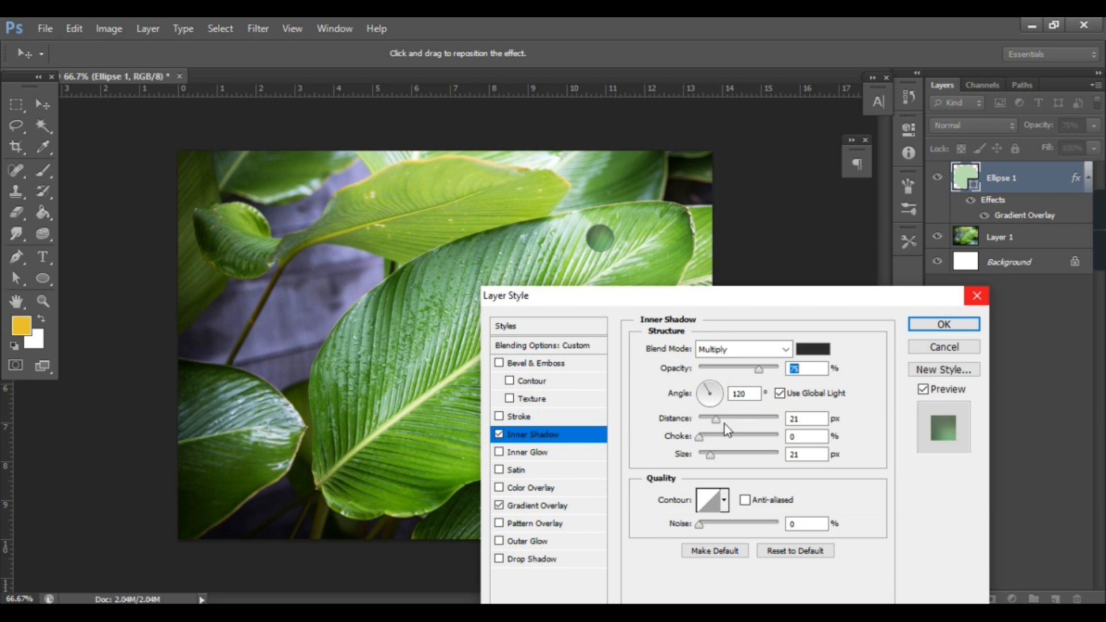
pyautogui.moveTo(709, 394)
pyautogui.mouseDown()
pyautogui.moveTo(726, 403)
pyautogui.moveTo(703, 407)
pyautogui.mouseUp()
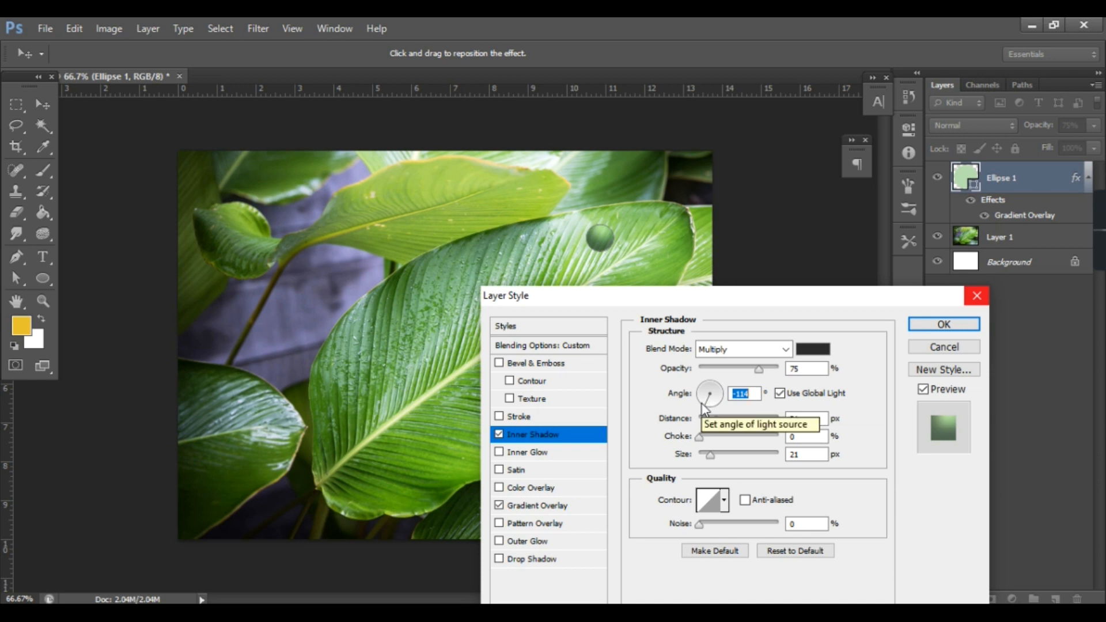
# - Change the inner shadow's colour to a dark green with a hue of 116°
pyautogui.click(813, 348)
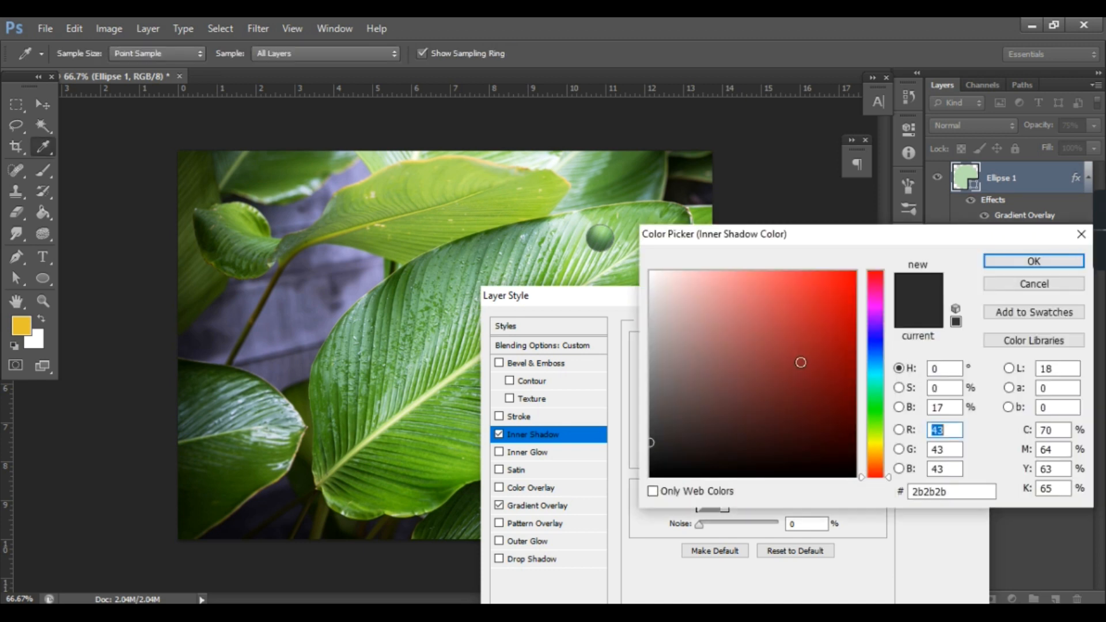
pyautogui.click(877, 411)
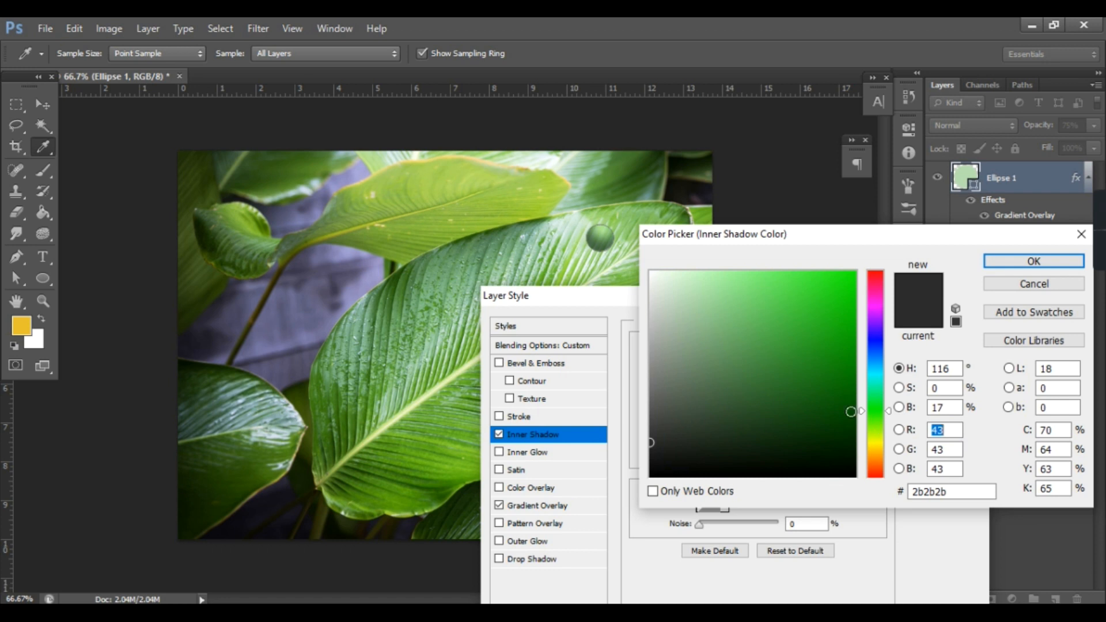
pyautogui.click(782, 410)
pyautogui.moveTo(782, 410); pyautogui.dragTo(767, 392)
pyautogui.click(1030, 262)
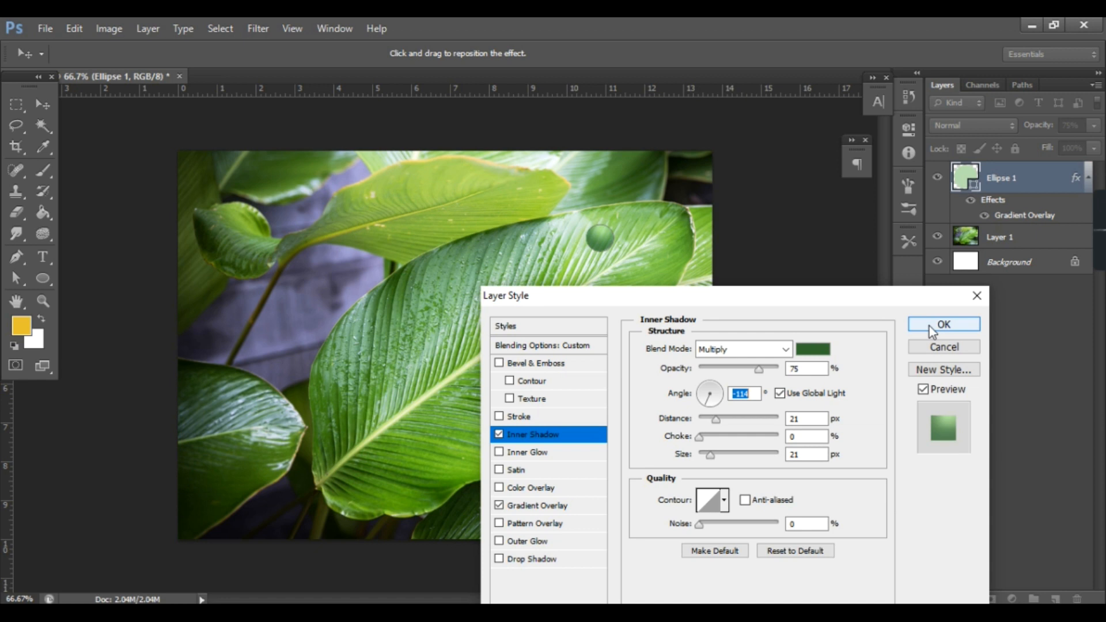
# - Add a Drop Shadow to the circle, turn off its Use Global Light option and set its angle to 118°
pyautogui.click(533, 557)
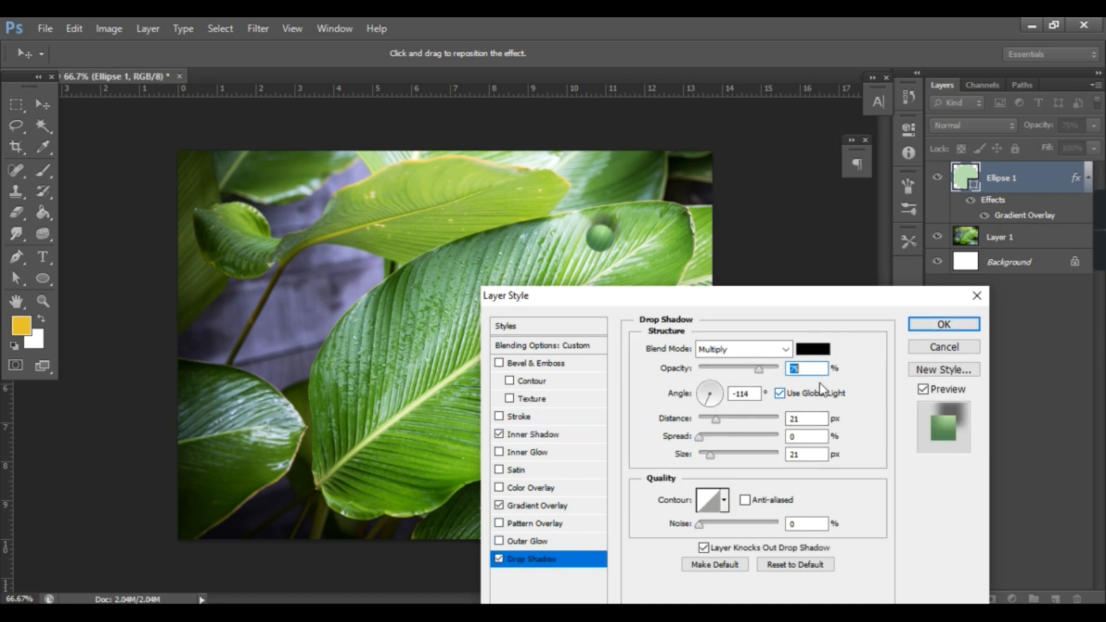
pyautogui.moveTo(706, 403); pyautogui.dragTo(711, 391)
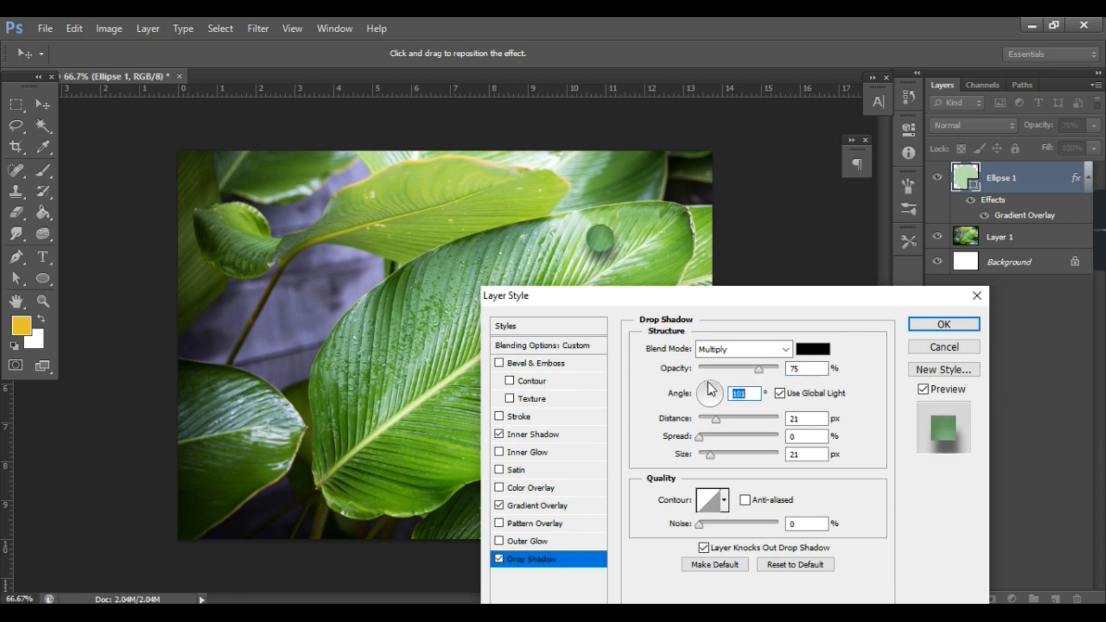
pyautogui.click(780, 393)
pyautogui.moveTo(705, 389); pyautogui.dragTo(709, 392)
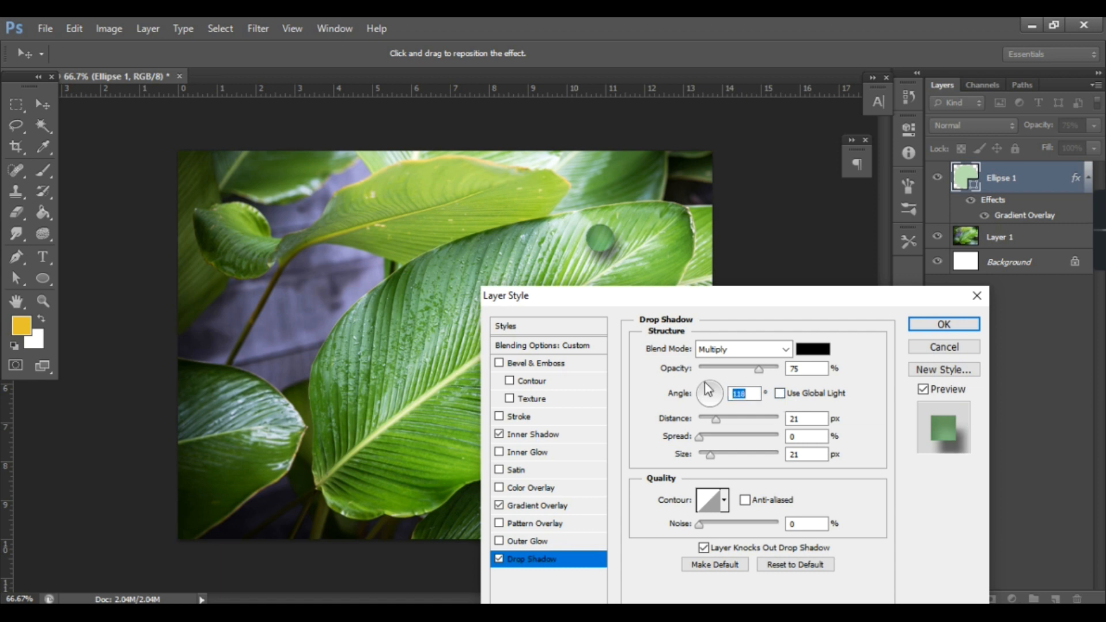
# - Set the drop shadow's distance to 14 px and slightly reduce its size
pyautogui.click(714, 418)
pyautogui.press('Down')
pyautogui.press('Down')
pyautogui.press('Down')
pyautogui.press('Down')
pyautogui.press('Down')
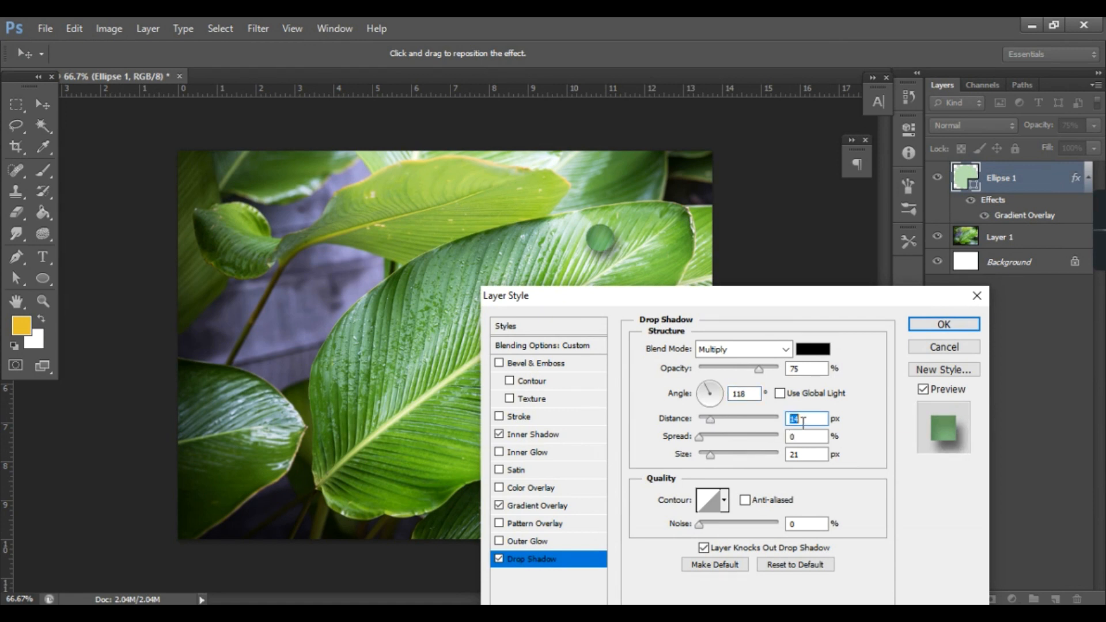
pyautogui.click(795, 455)
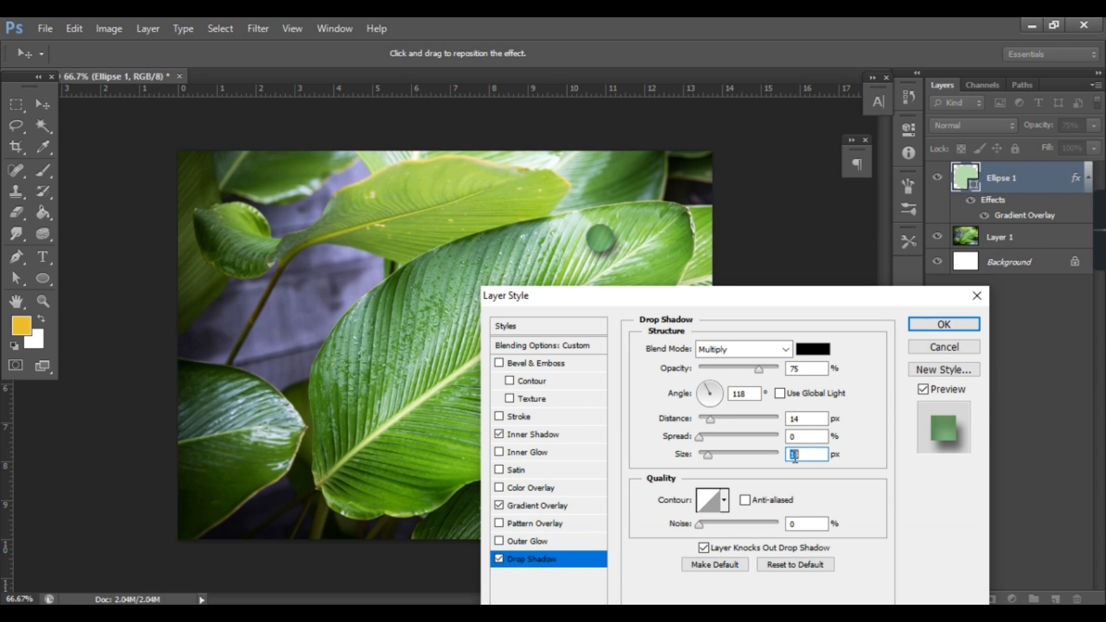
# - Turn off Use Global Light for the inner shadow, set its angle to -108° and apply the layer style
pyautogui.click(527, 436)
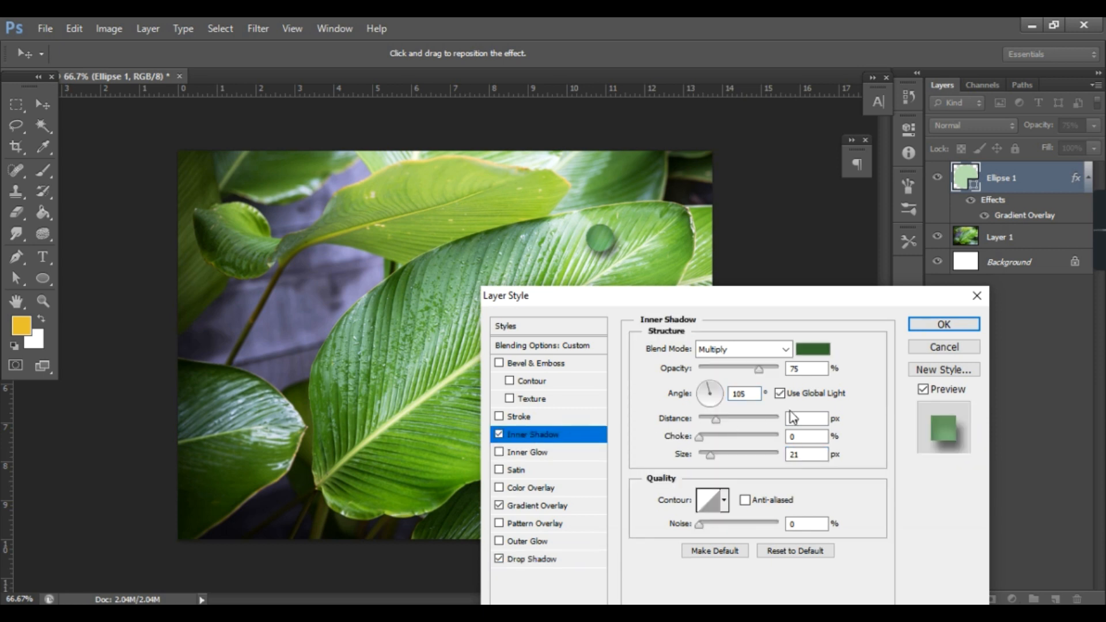
pyautogui.click(780, 393)
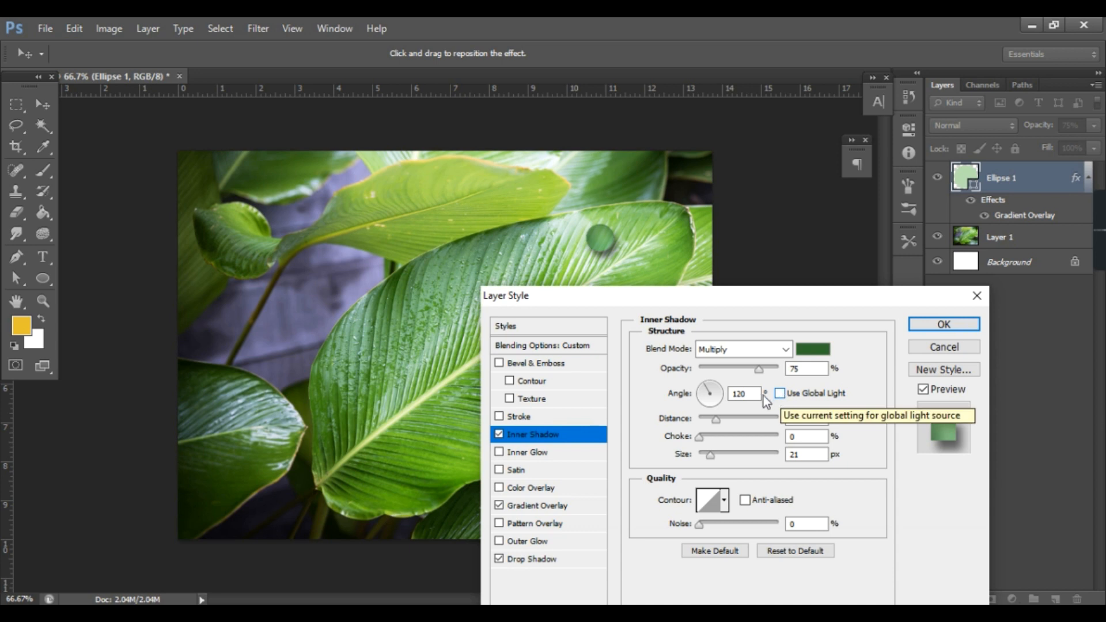
pyautogui.moveTo(715, 391)
pyautogui.mouseDown()
pyautogui.moveTo(716, 410)
pyautogui.moveTo(707, 403)
pyautogui.mouseUp()
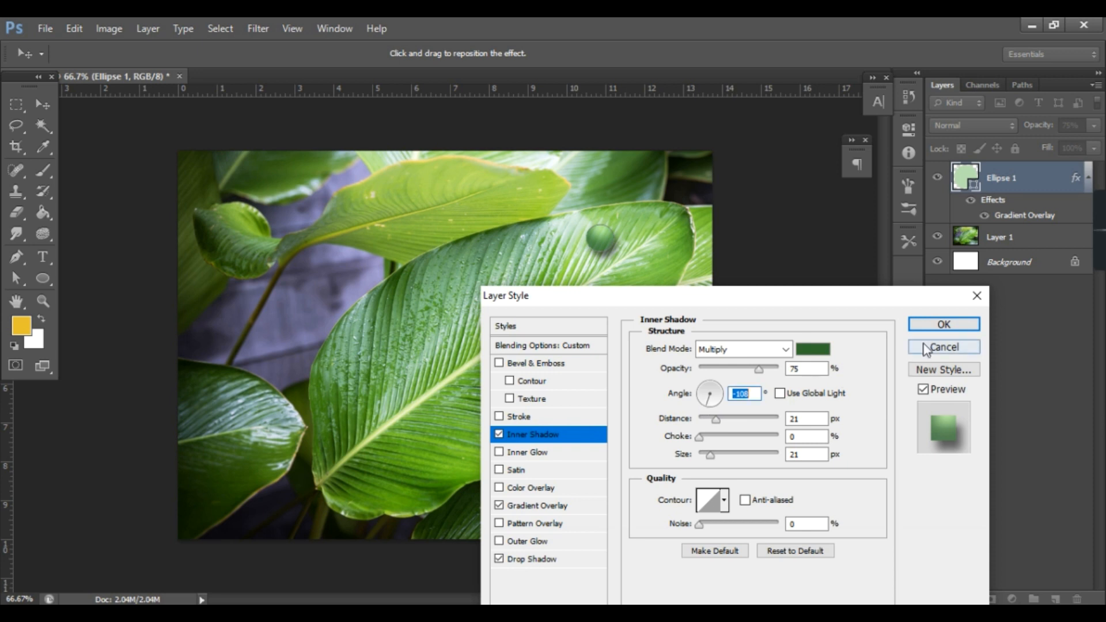
pyautogui.click(940, 325)
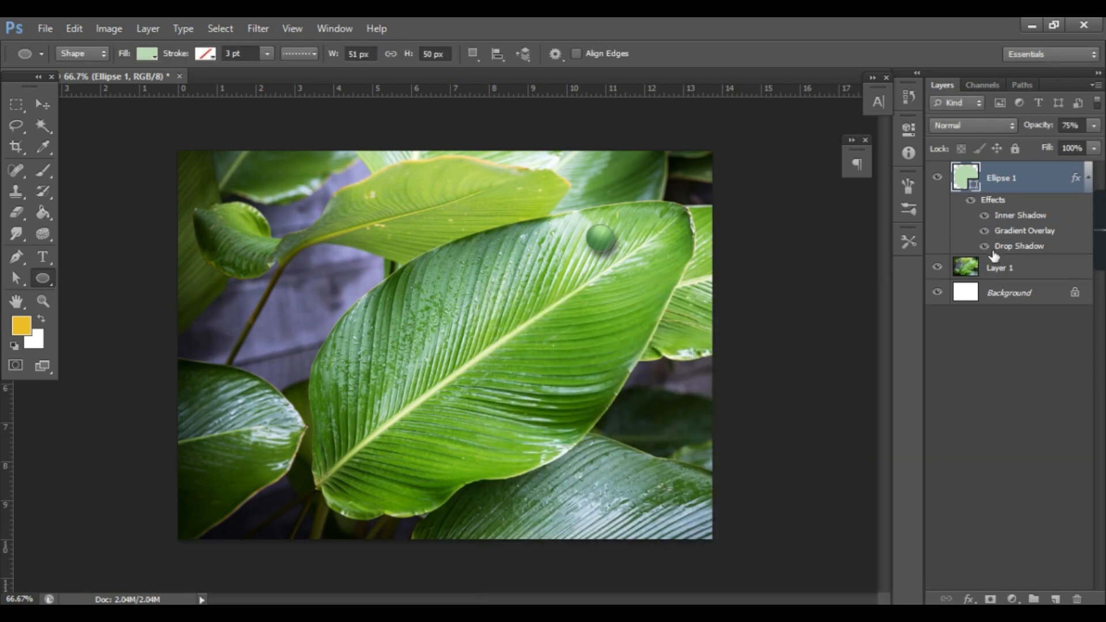
# - Add a new layer and draw a small flat ellipse of about 20 × 9 px near the top of the green circle
pyautogui.click(1055, 600)
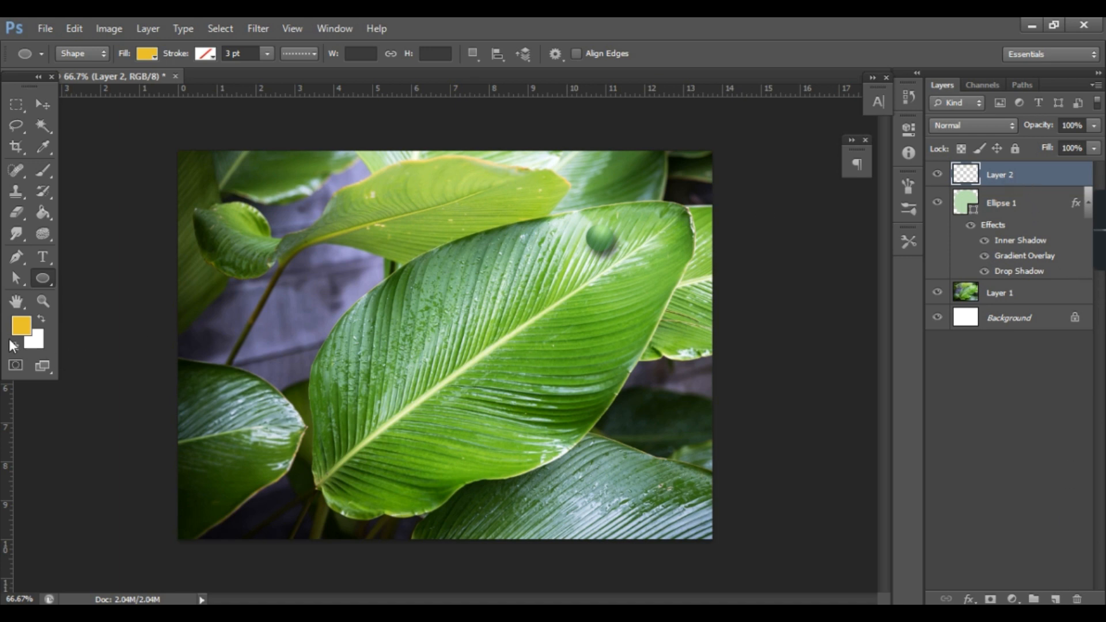
pyautogui.click(47, 172)
pyautogui.click(41, 280)
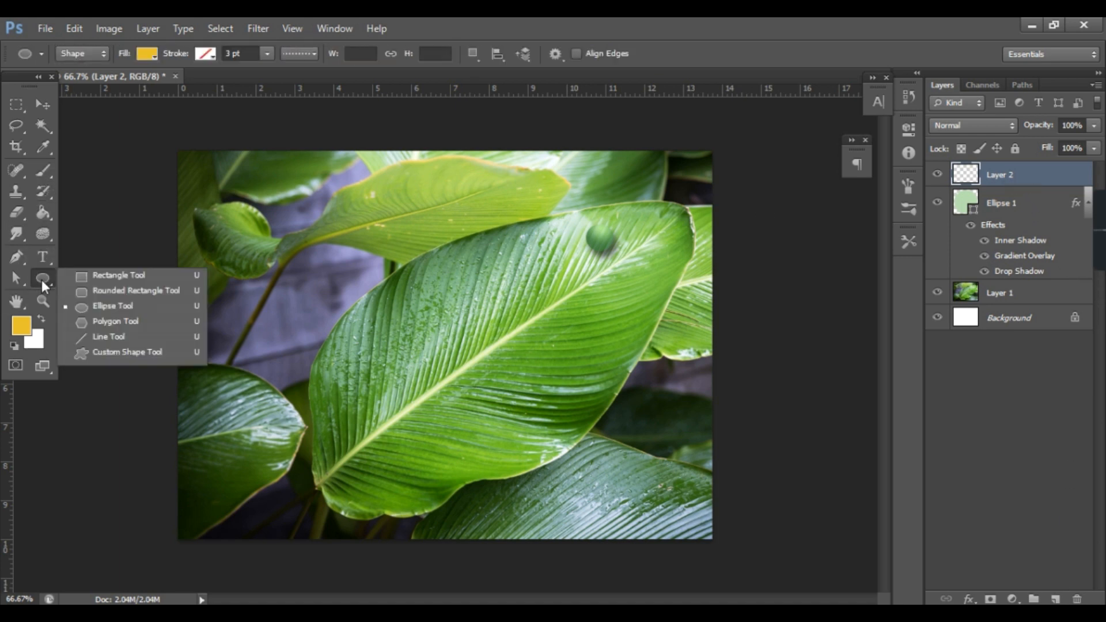
pyautogui.click(102, 275)
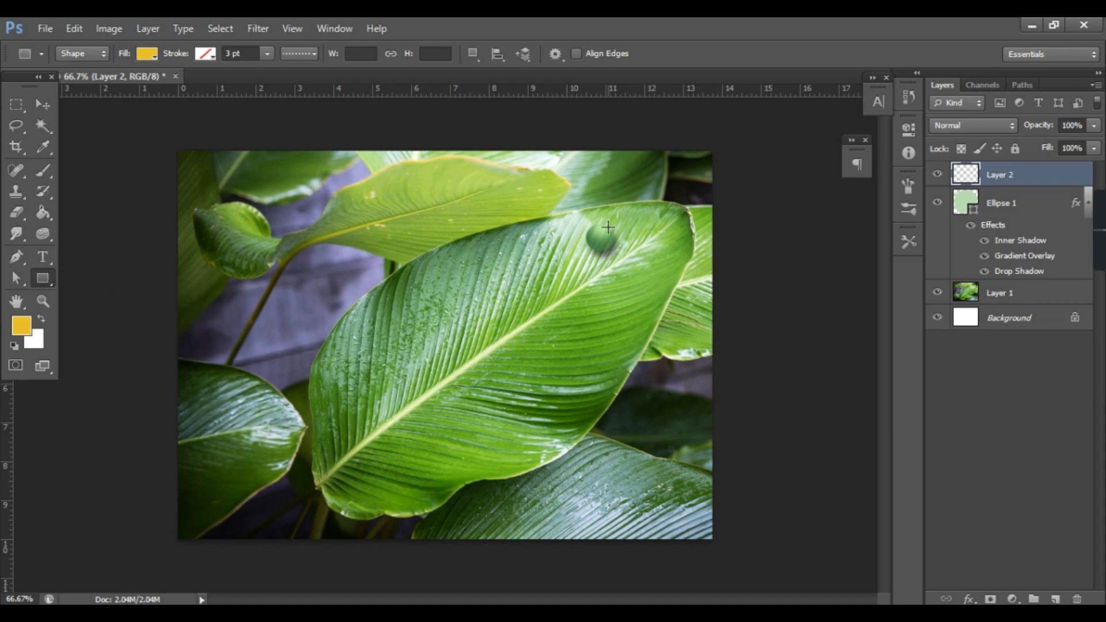
pyautogui.hotkey('ctrl', '+')
pyautogui.hotkey('ctrl', '+')
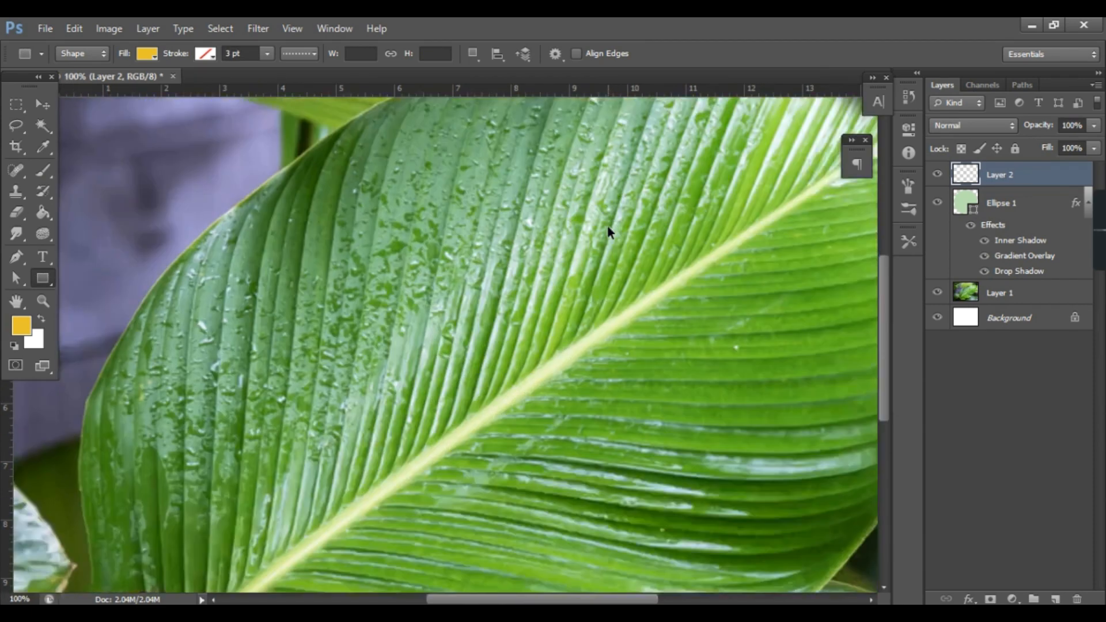
pyautogui.moveTo(524, 600); pyautogui.dragTo(610, 599)
pyautogui.scroll(5, 547, 368)
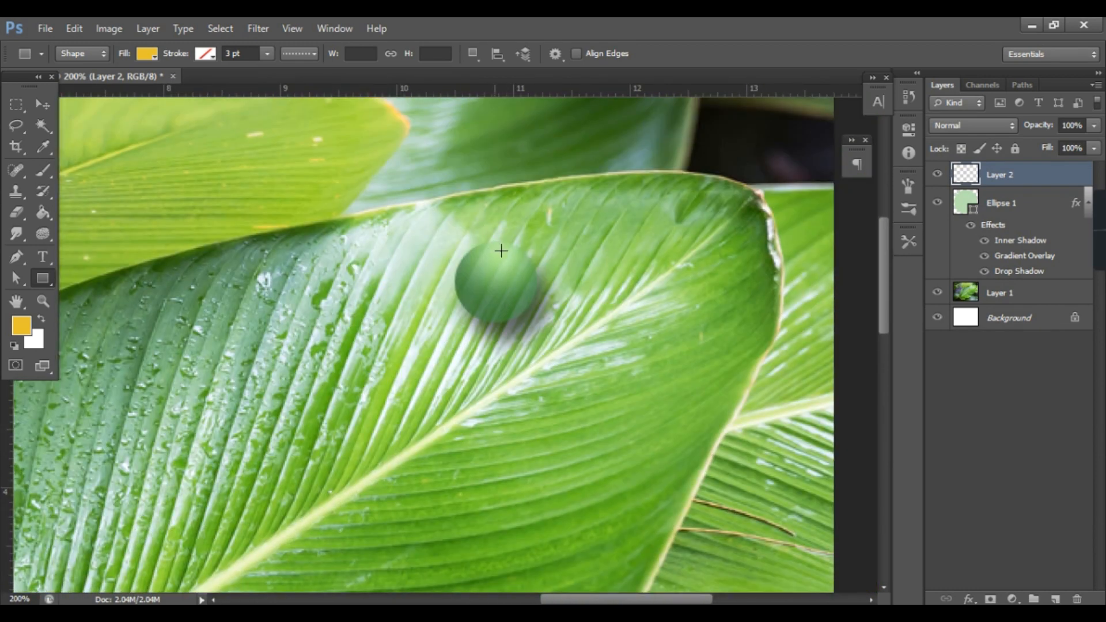
pyautogui.hotkey('shift', 'u')
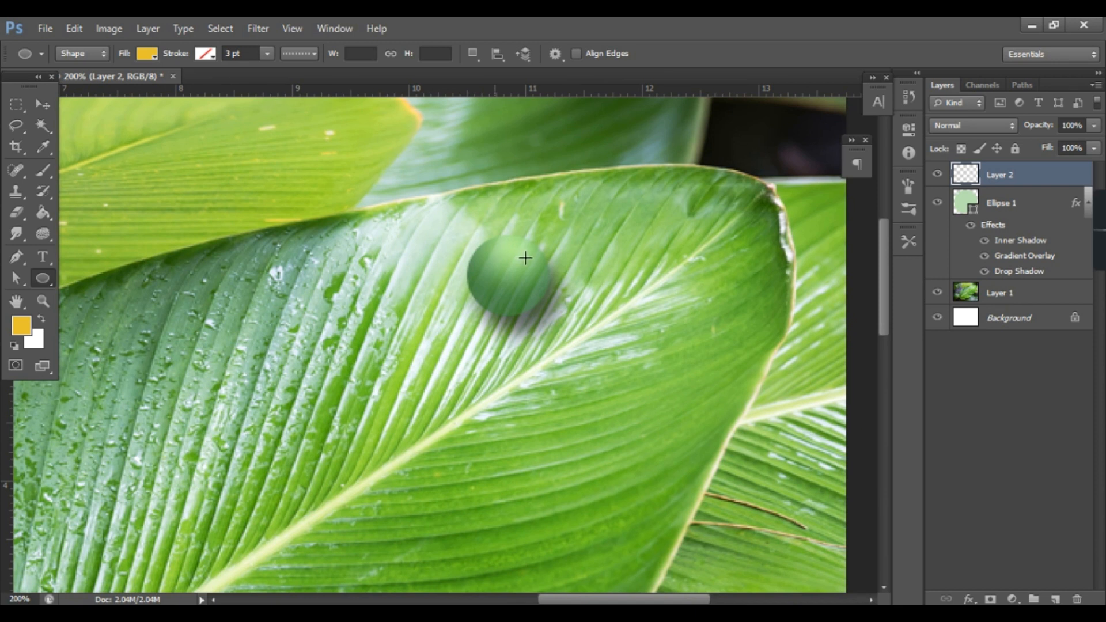
pyautogui.moveTo(526, 257); pyautogui.dragTo(494, 246)
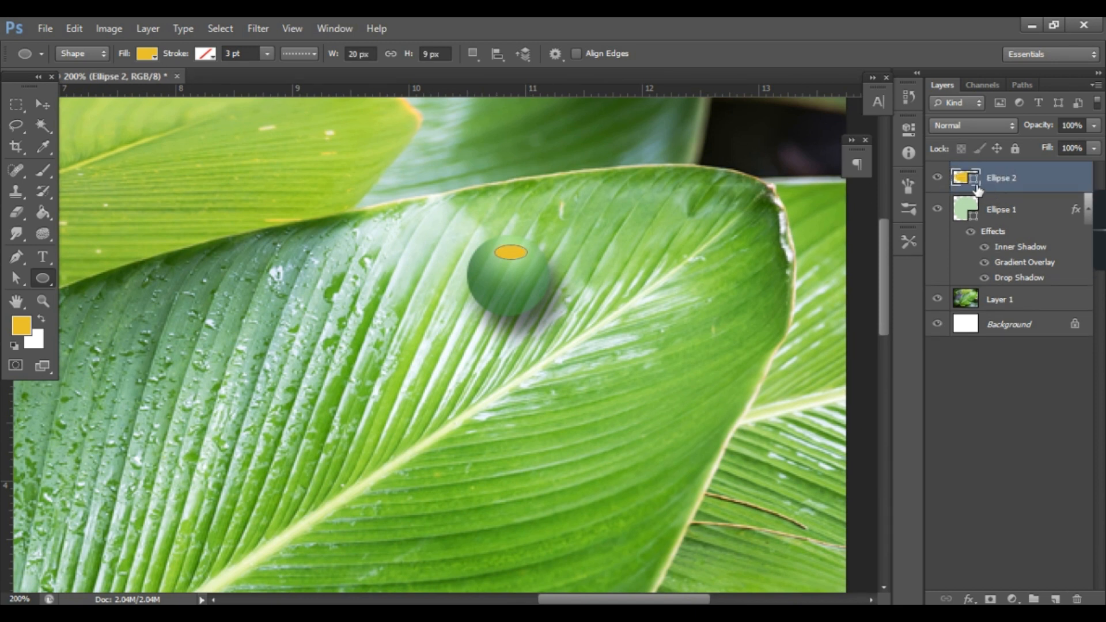
# - Fill the small ellipse with white (ffffff) and set its layer opacity to 80%
pyautogui.doubleClick(966, 177)
pyautogui.click(651, 272)
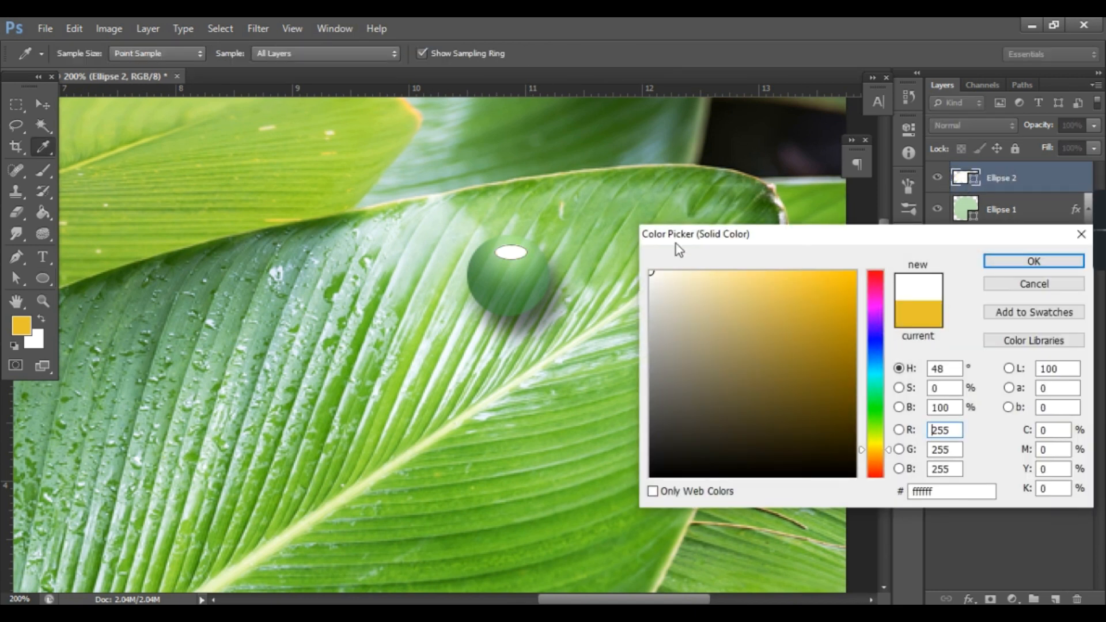
pyautogui.click(997, 262)
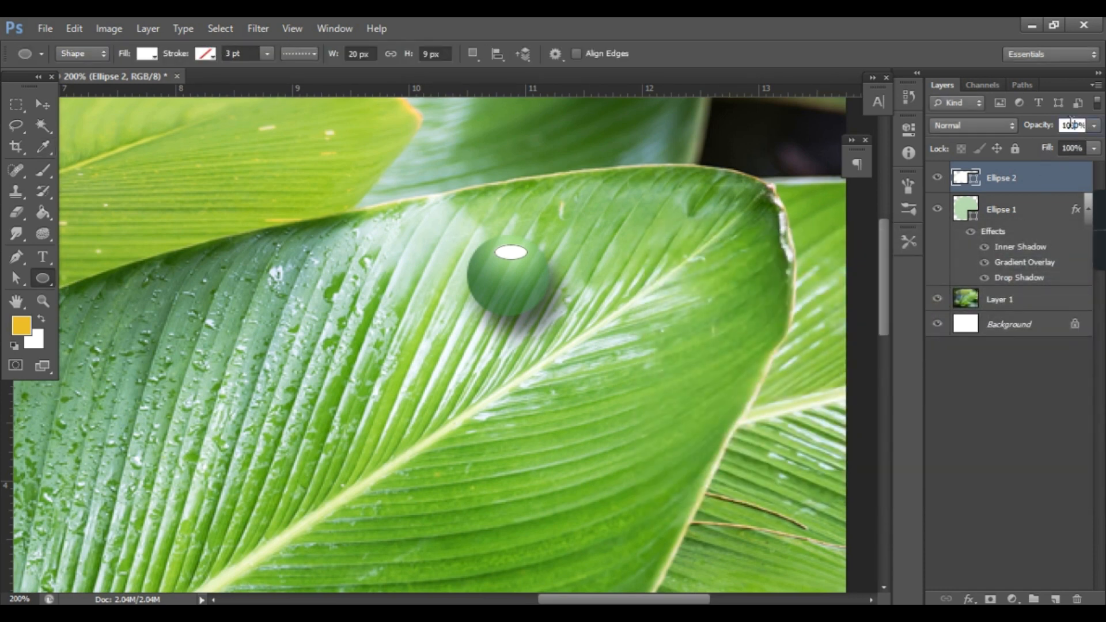
pyautogui.write('80')
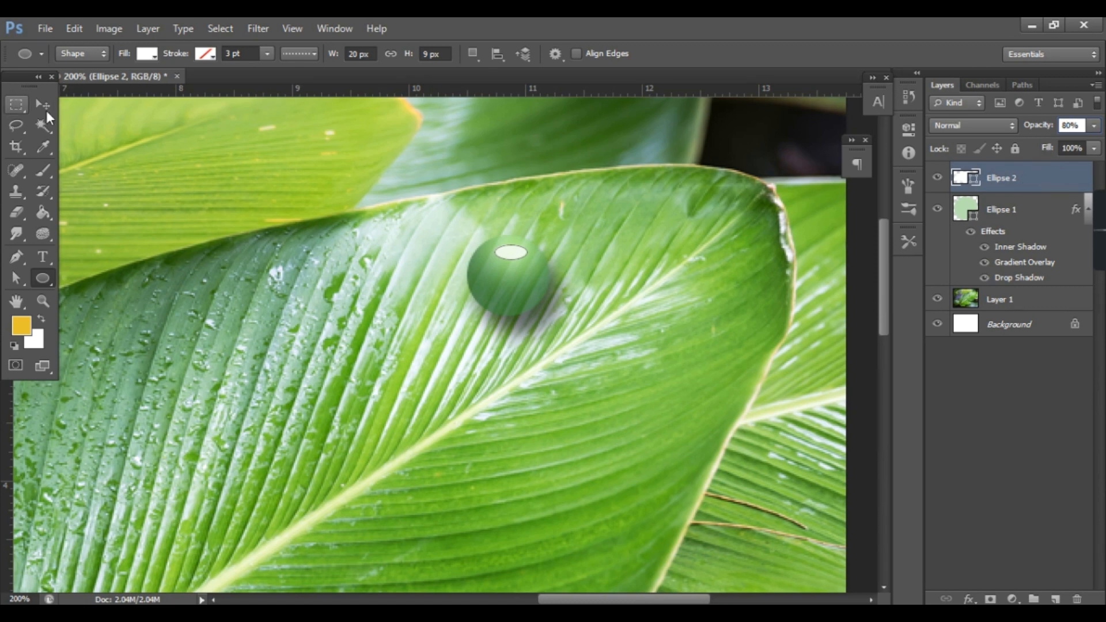
# - Check the fill colour of the small highlight ellipse and keep it white (ffffff)
pyautogui.click(43, 104)
pyautogui.doubleClick(972, 180)
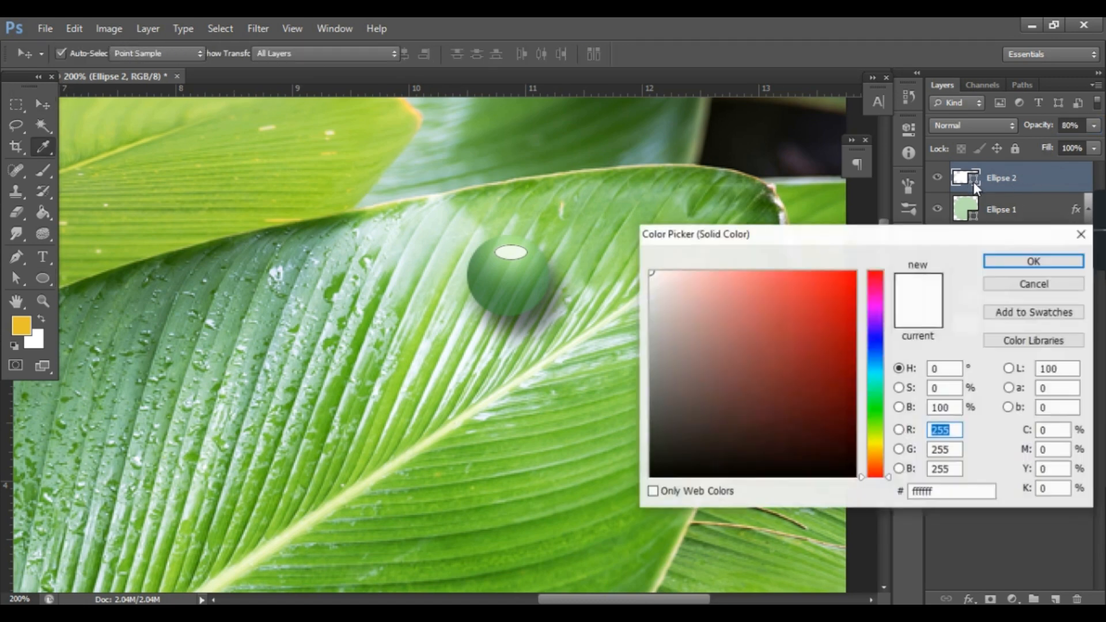
pyautogui.click(1033, 260)
# - Set the opacity of the green circle's layer to 90%
pyautogui.click(1014, 210)
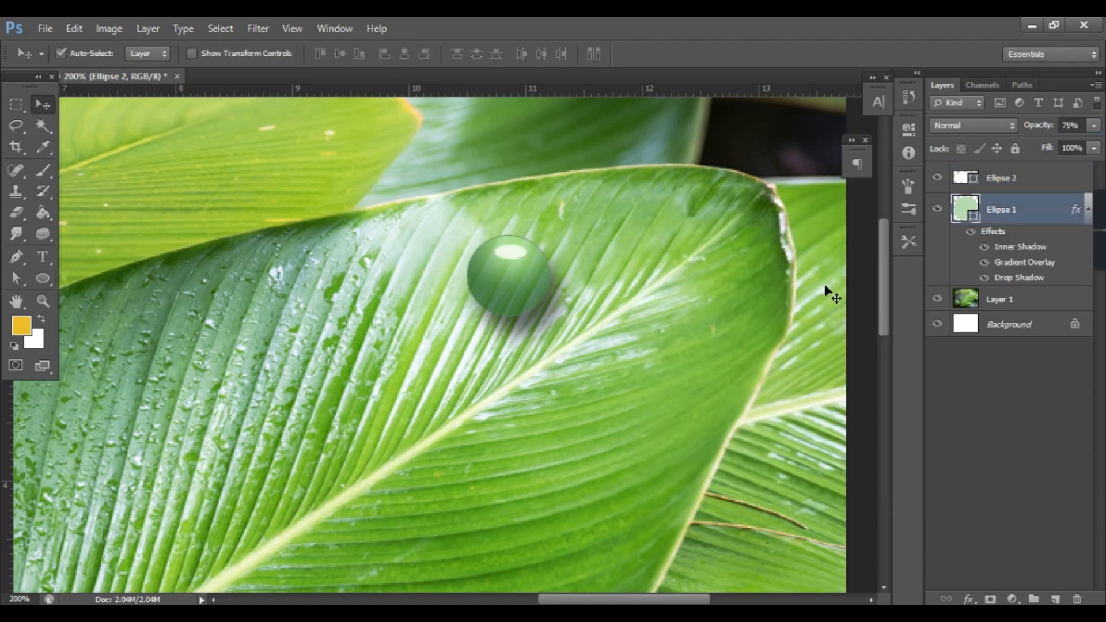
pyautogui.click(1066, 127)
pyautogui.write('100')
pyautogui.press('Return')
pyautogui.click(1045, 178)
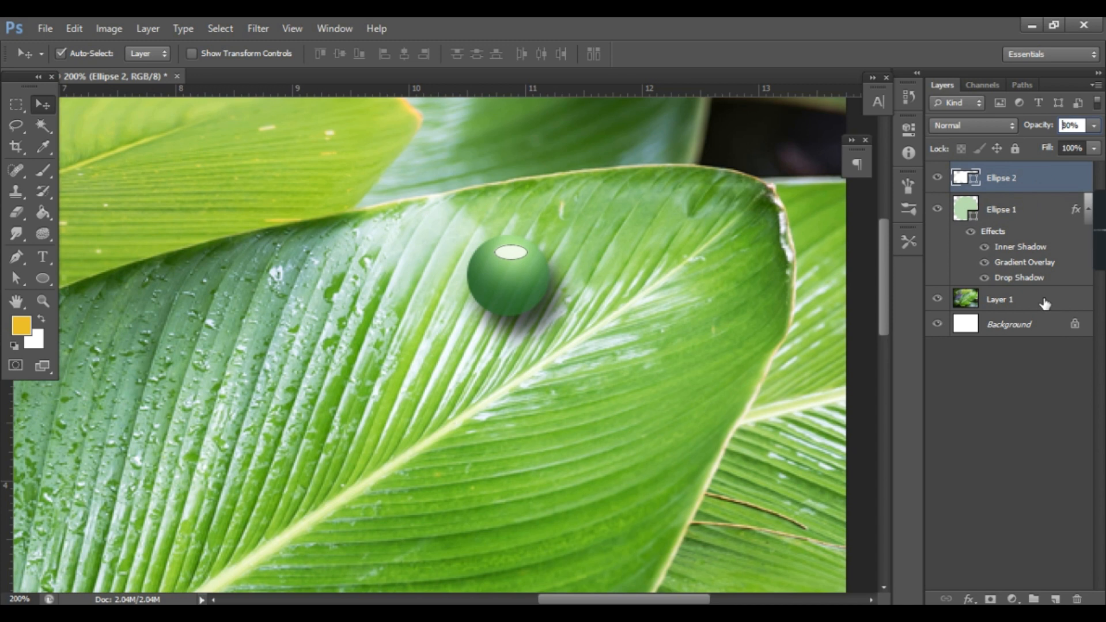
pyautogui.click(1039, 208)
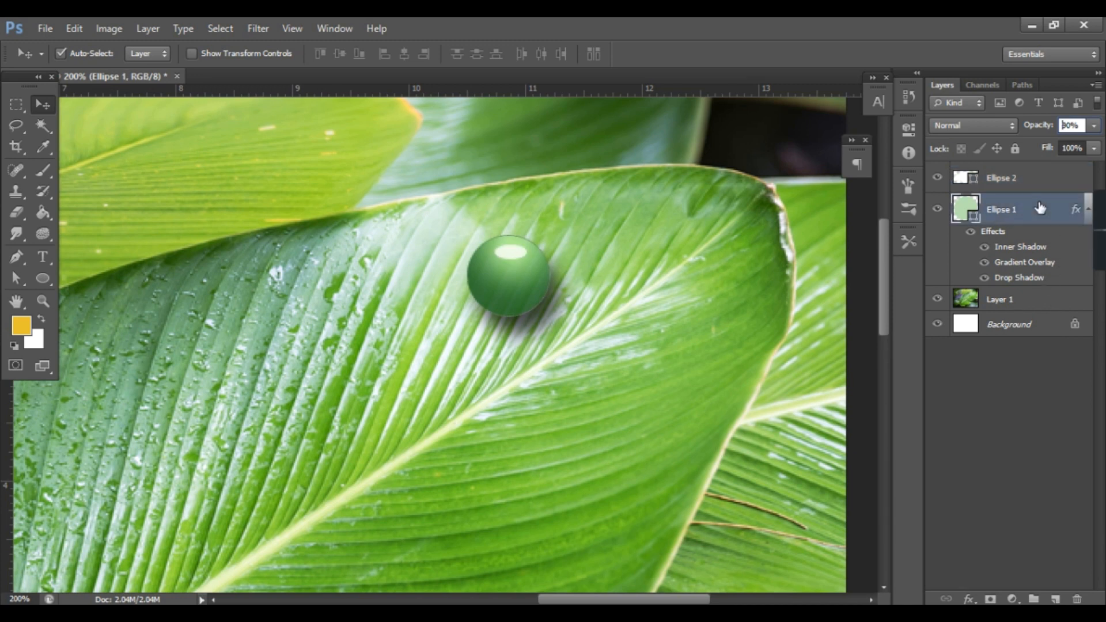
pyautogui.doubleClick(1039, 210)
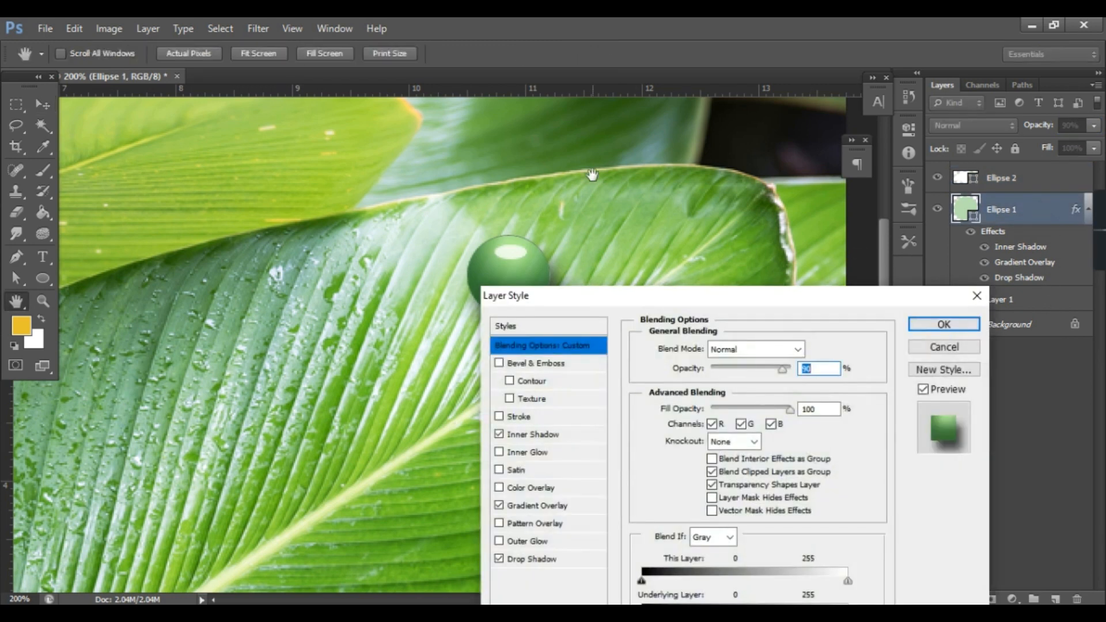
pyautogui.click(946, 330)
pyautogui.hotkey('ctrl', '-')
pyautogui.hotkey('ctrl', '-')
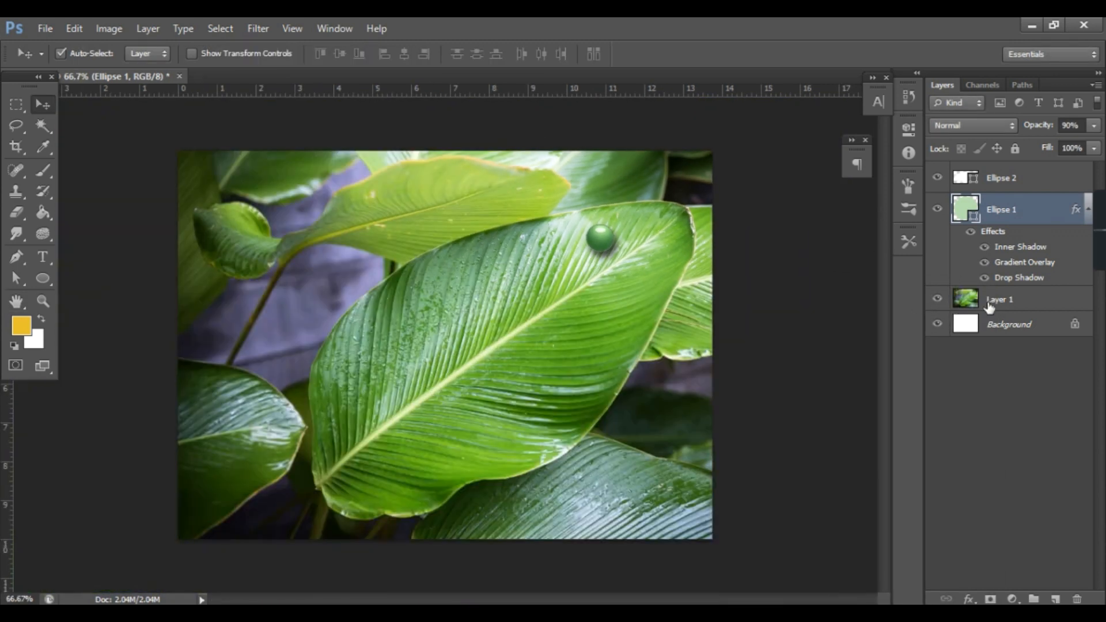
pyautogui.click(1001, 304)
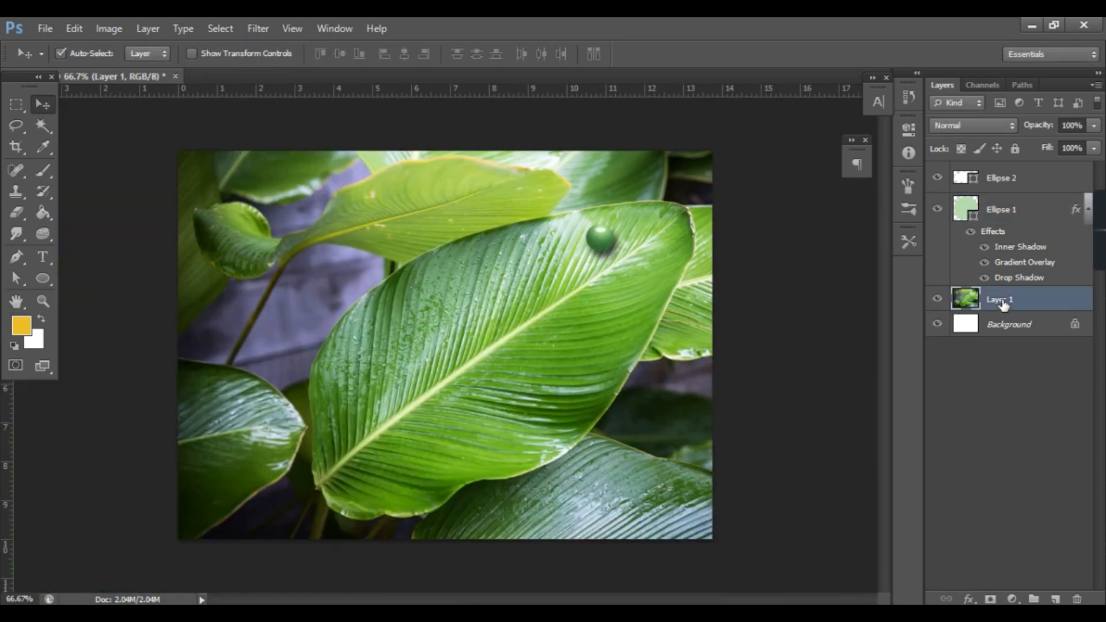
# - Set the green circle's drop shadow to a distance of 5 px and a size of 8 px
pyautogui.click(1034, 216)
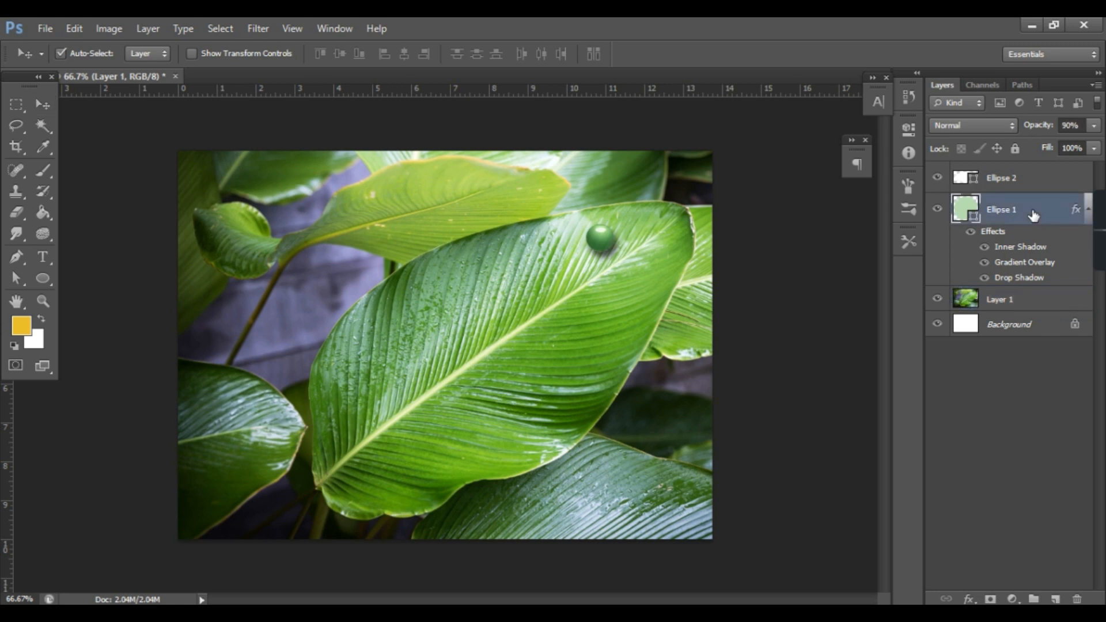
pyautogui.doubleClick(1034, 216)
pyautogui.click(531, 559)
pyautogui.doubleClick(799, 419)
pyautogui.write('2')
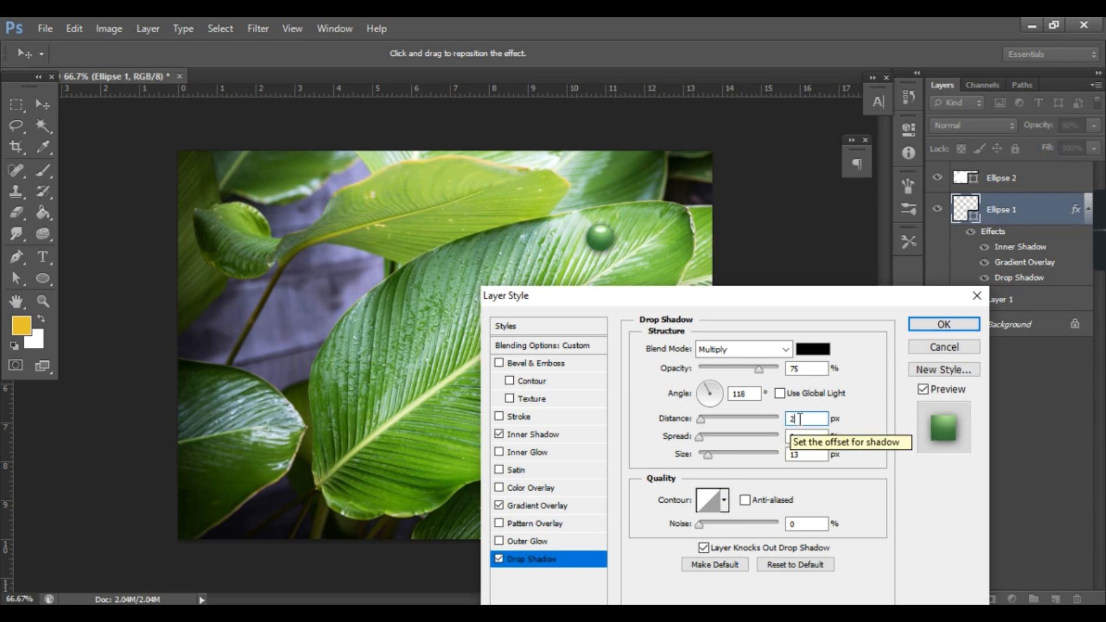
pyautogui.press('BackSpace')
pyautogui.write('5')
pyautogui.doubleClick(807, 455)
pyautogui.write('5')
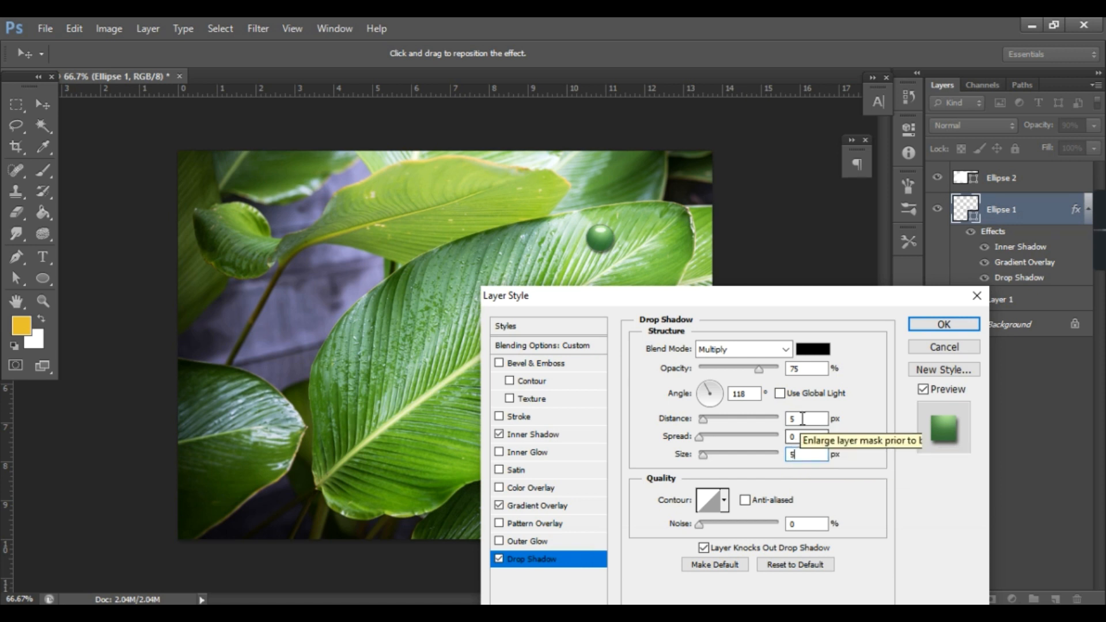
pyautogui.press('BackSpace')
pyautogui.write('8')
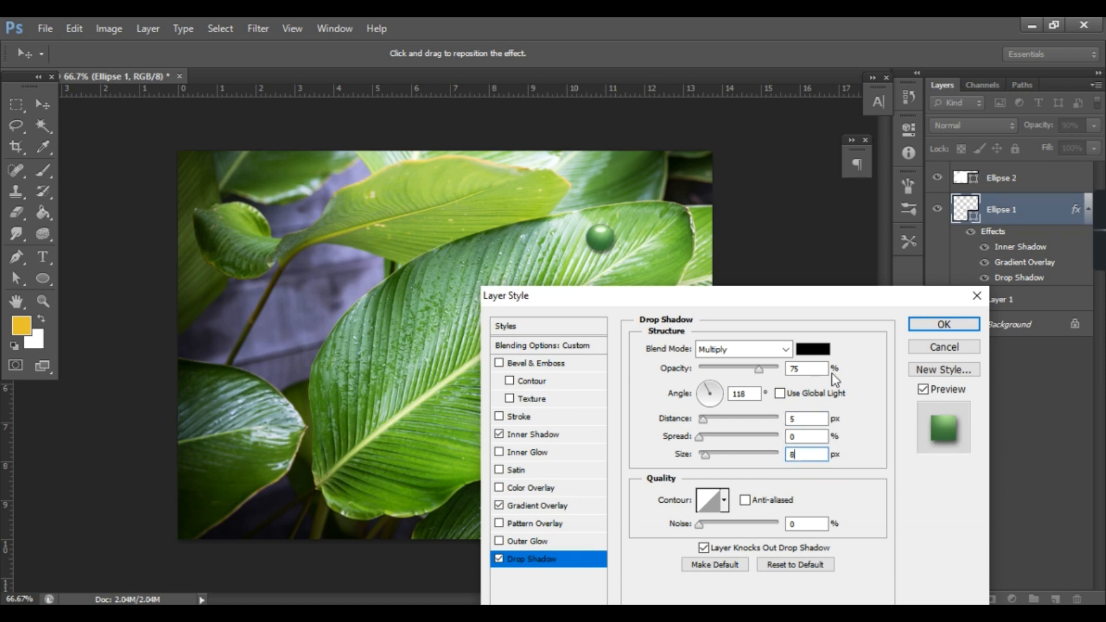
# - Try the Dissolve blend mode on the drop shadow, and return it to Multiply with the black colour kept
pyautogui.click(820, 349)
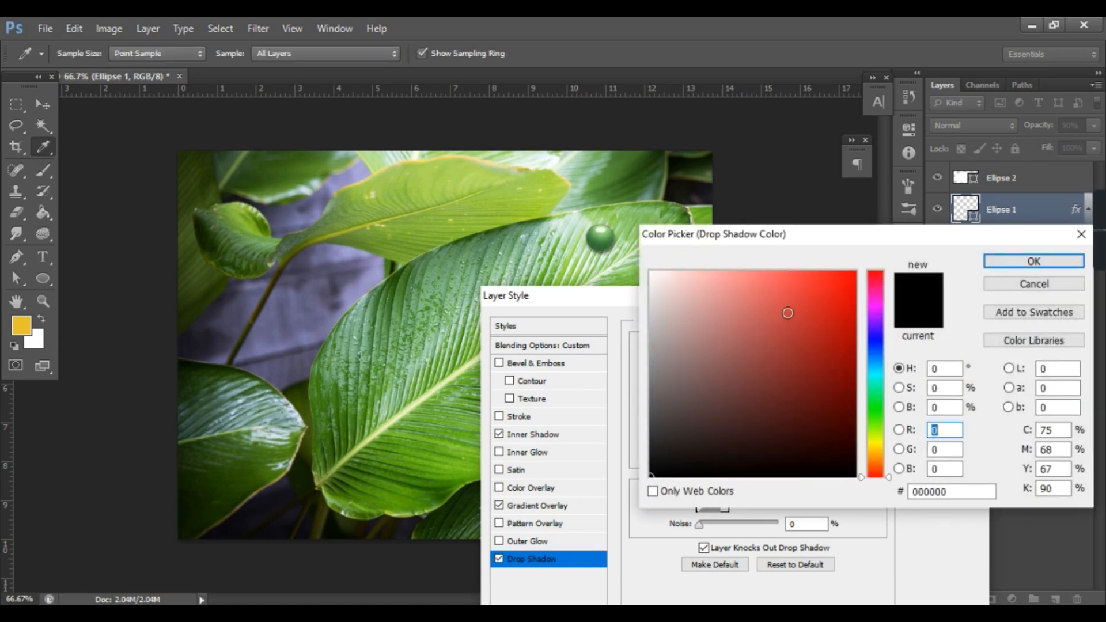
pyautogui.click(1022, 265)
pyautogui.click(749, 348)
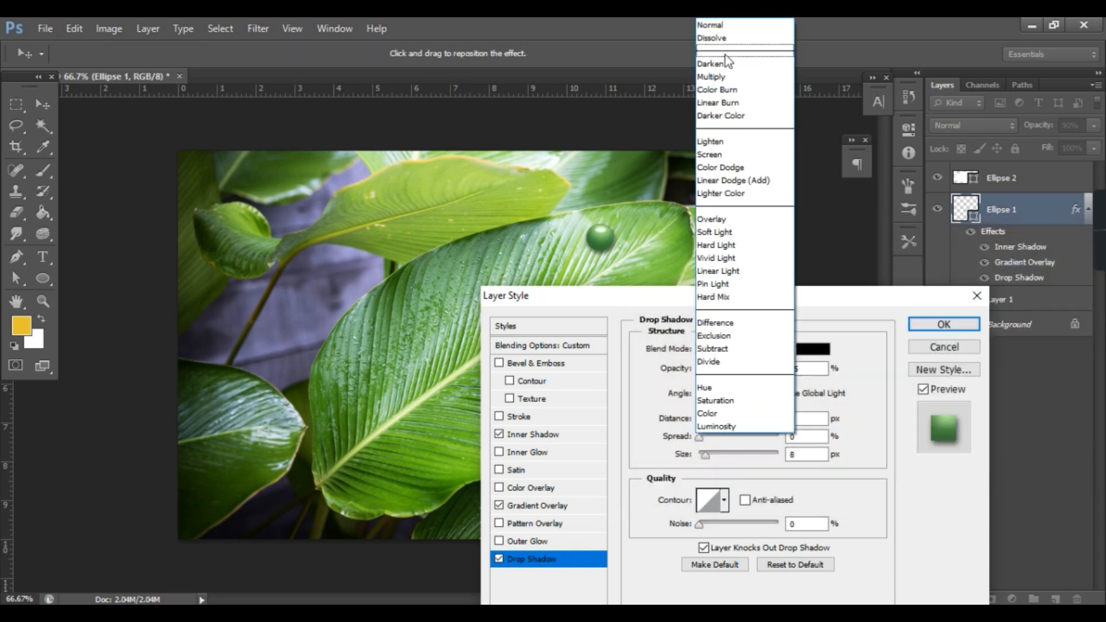
pyautogui.click(723, 38)
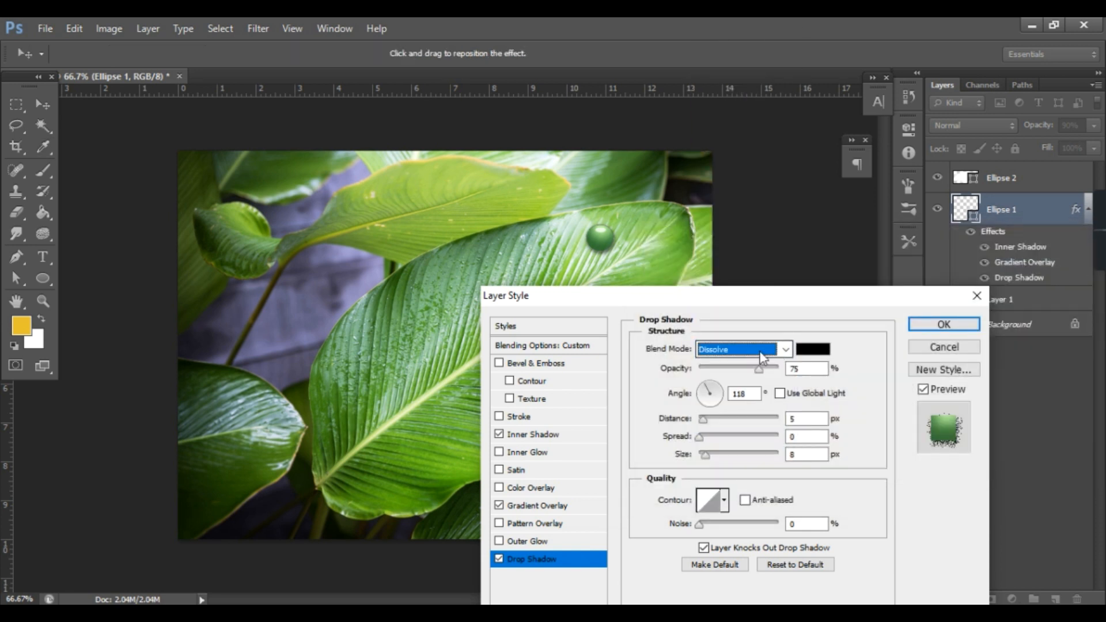
pyautogui.press('Down')
pyautogui.click(760, 355)
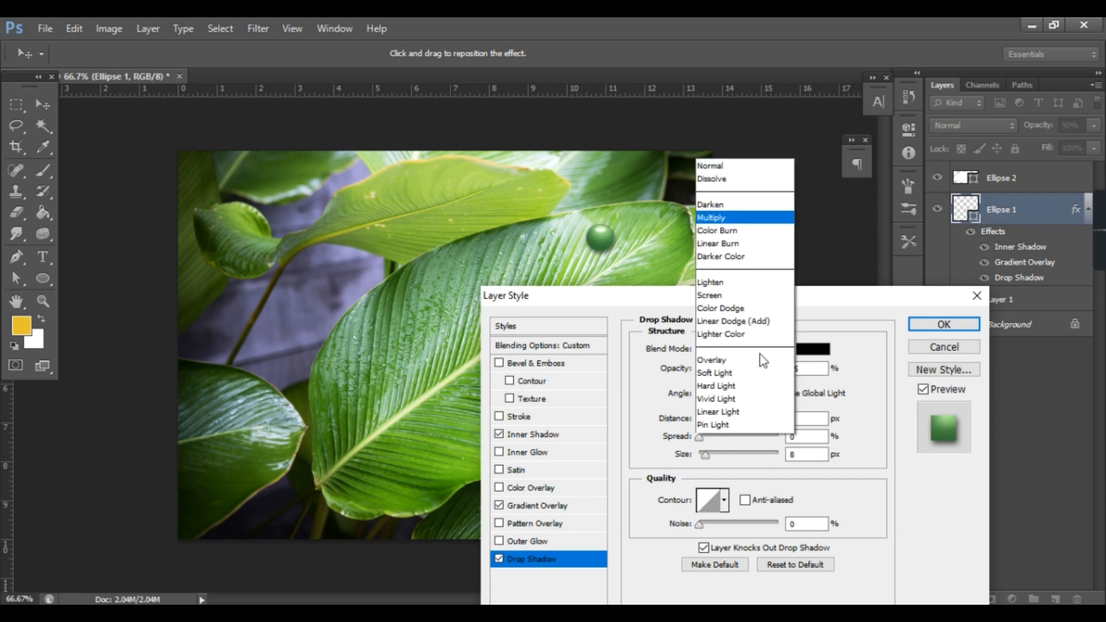
pyautogui.click(750, 74)
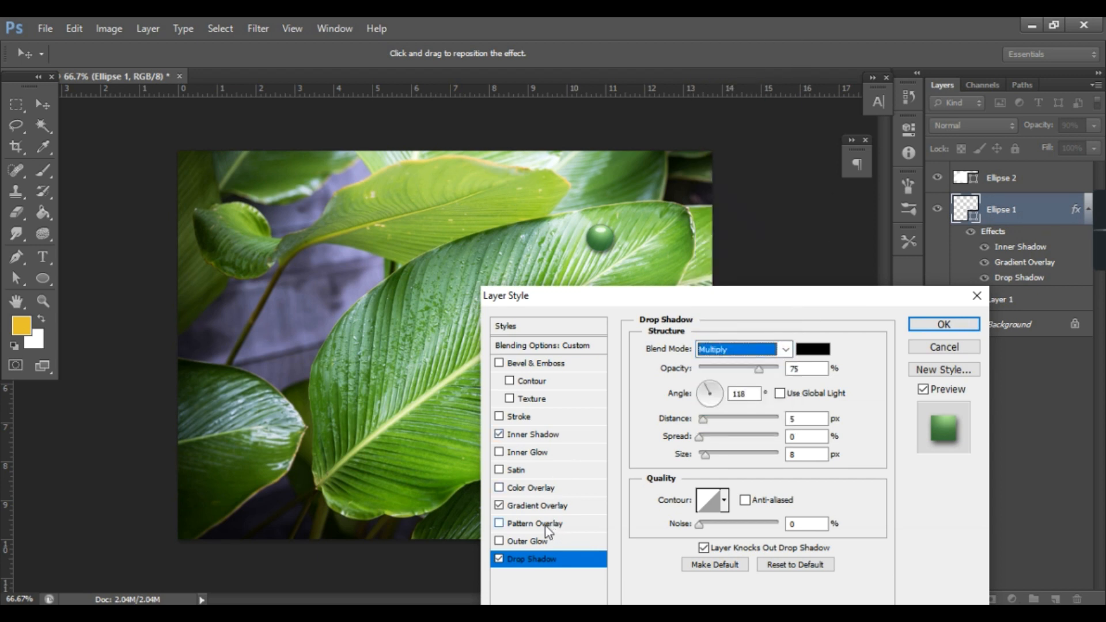
# - Switch the circle's gradient overlay to the Foreground to Transparent preset
pyautogui.click(535, 506)
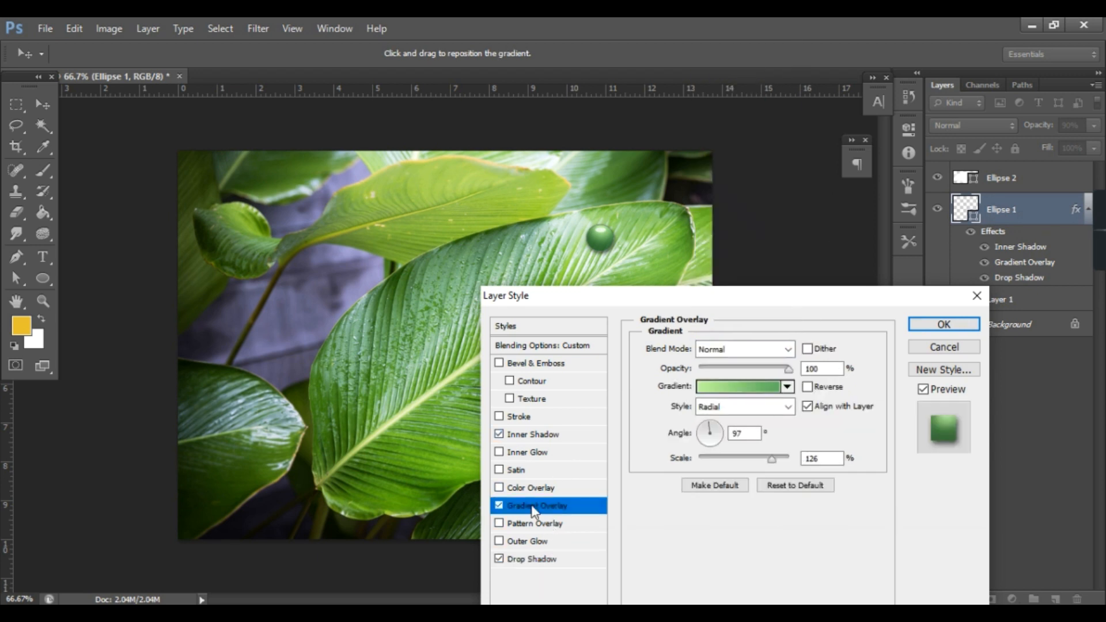
pyautogui.click(764, 388)
pyautogui.click(769, 162)
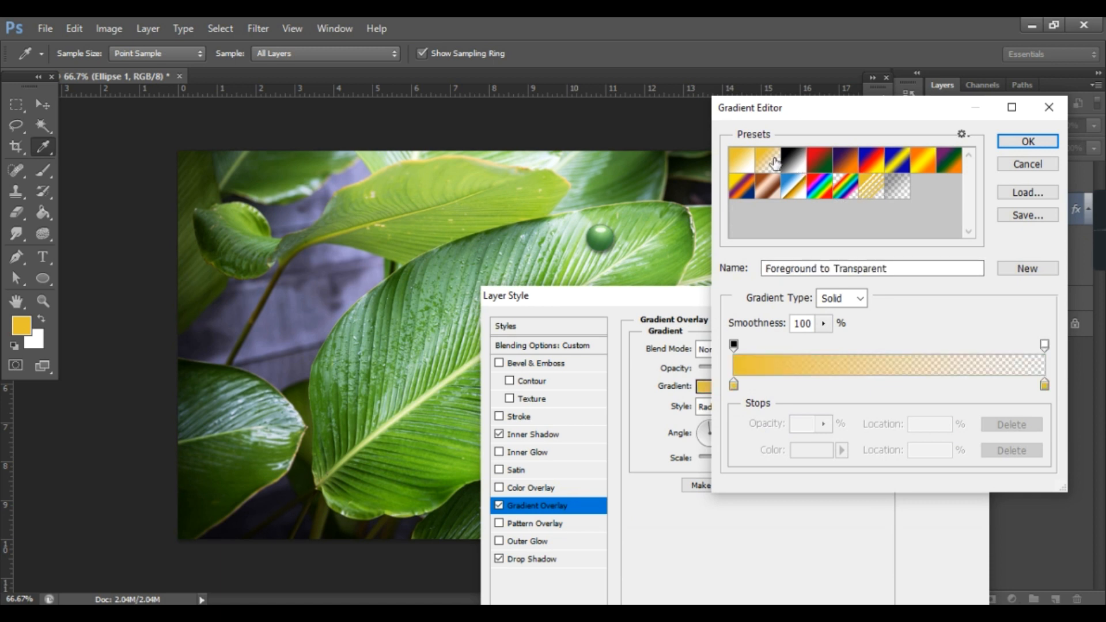
# - Change the gradient's first colour stop to a pale green sampled from the leaf photo and accept the gradient
pyautogui.click(734, 384)
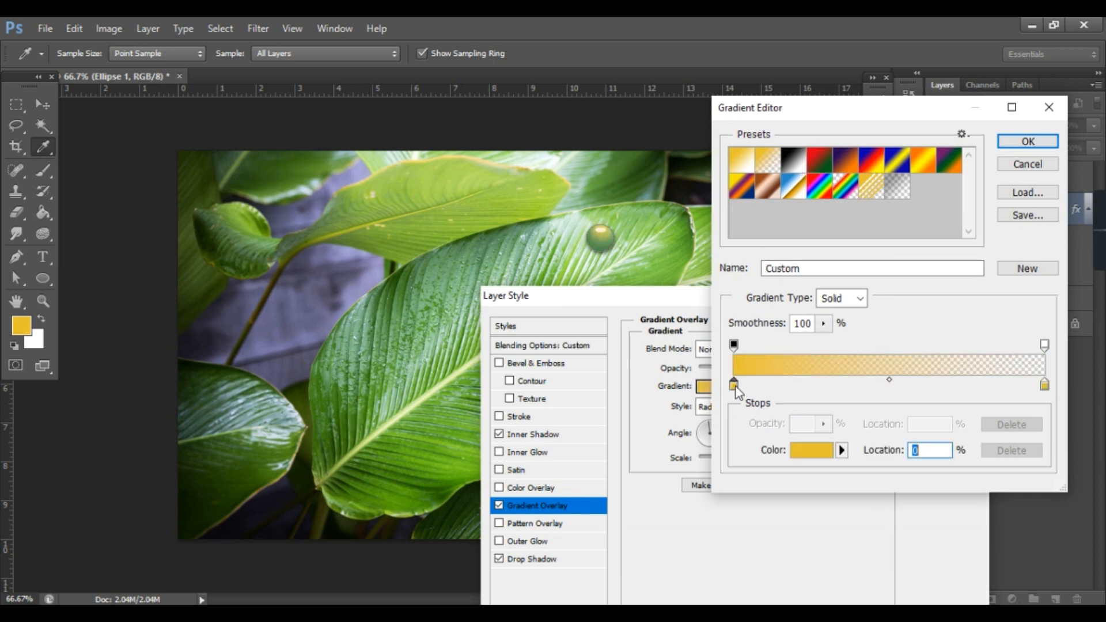
pyautogui.click(812, 450)
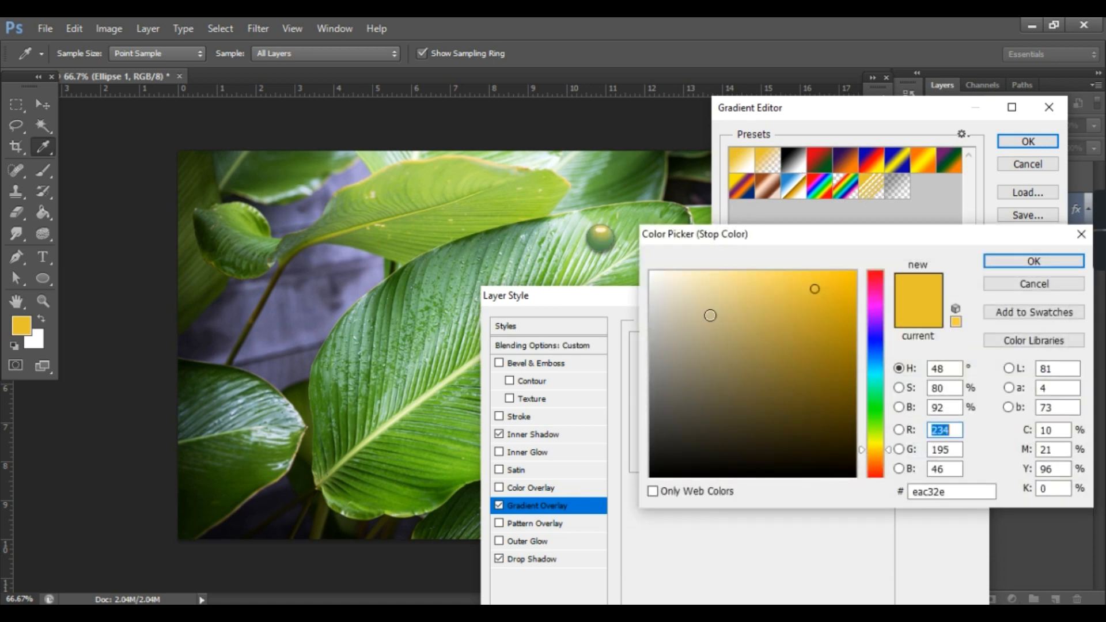
pyautogui.click(563, 229)
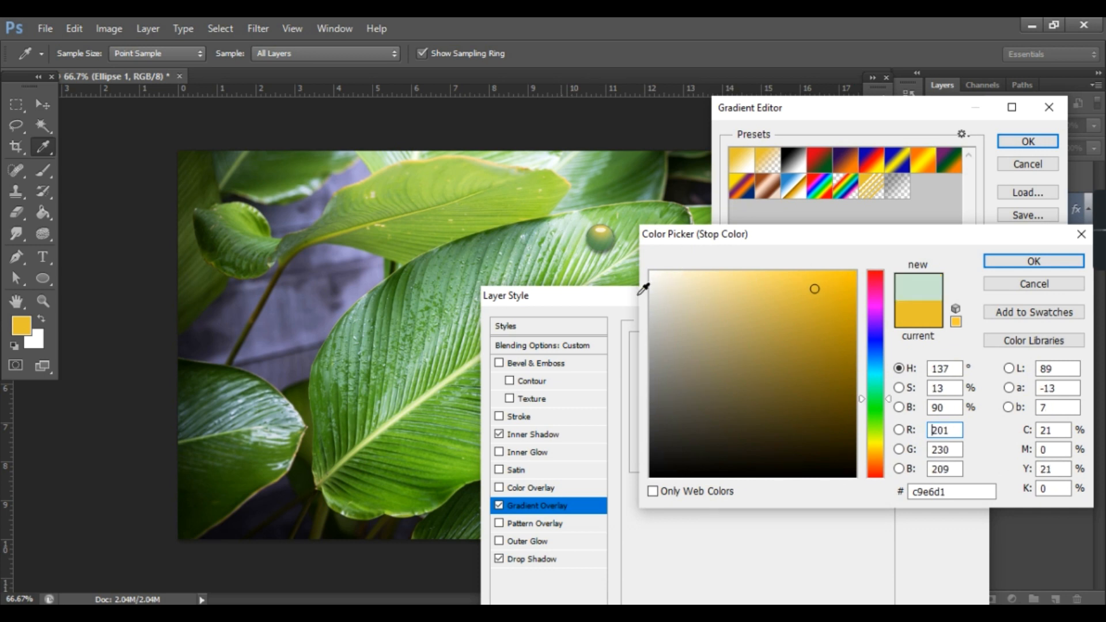
pyautogui.click(876, 397)
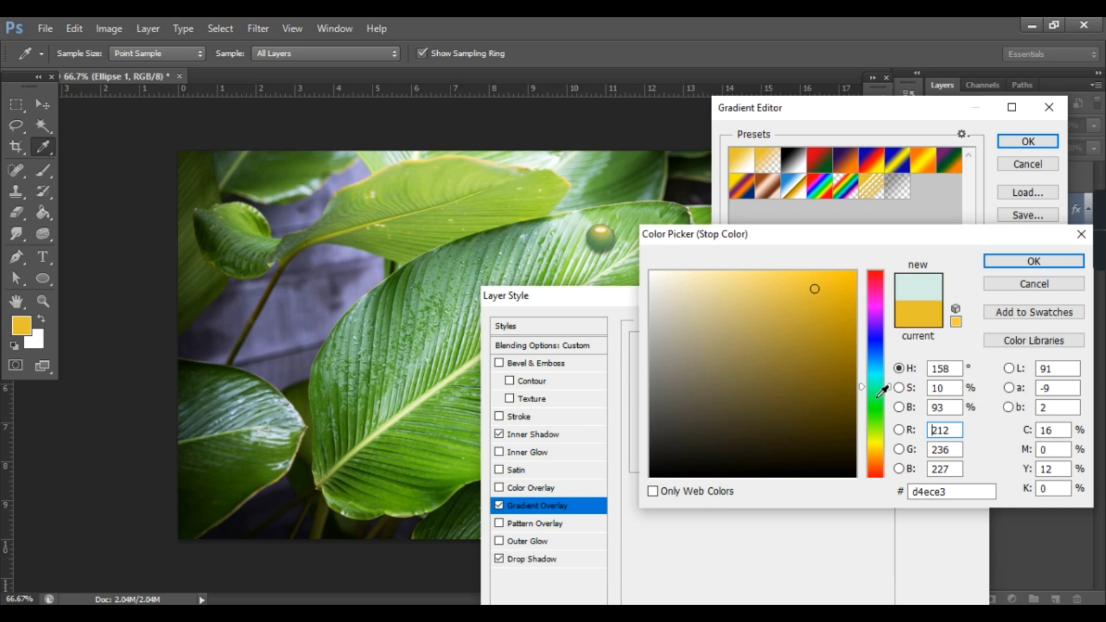
pyautogui.click(876, 397)
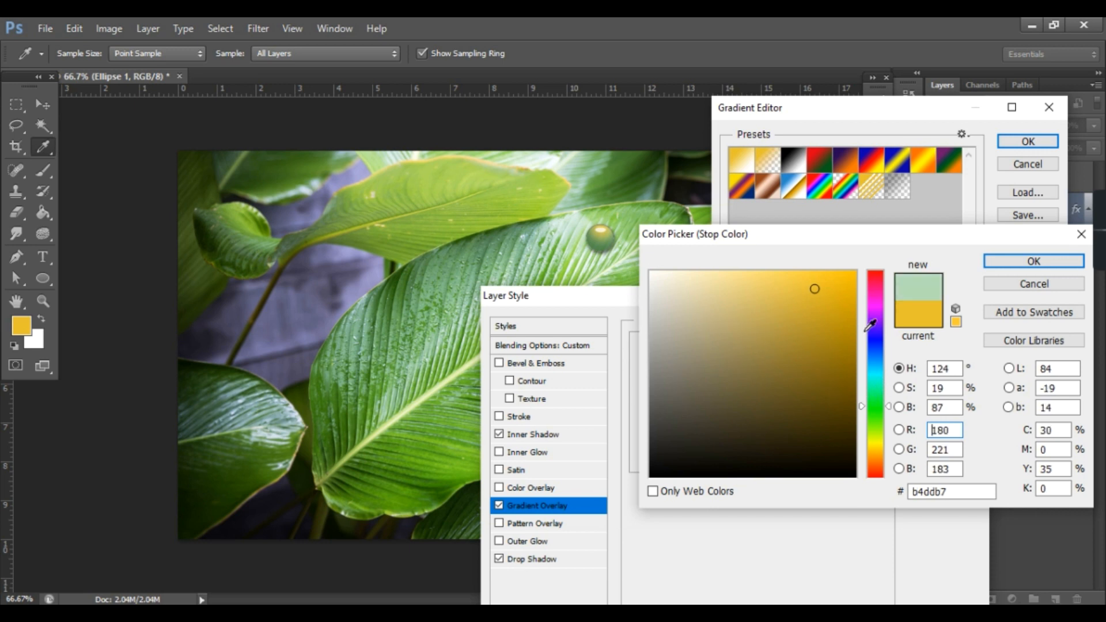
pyautogui.click(870, 383)
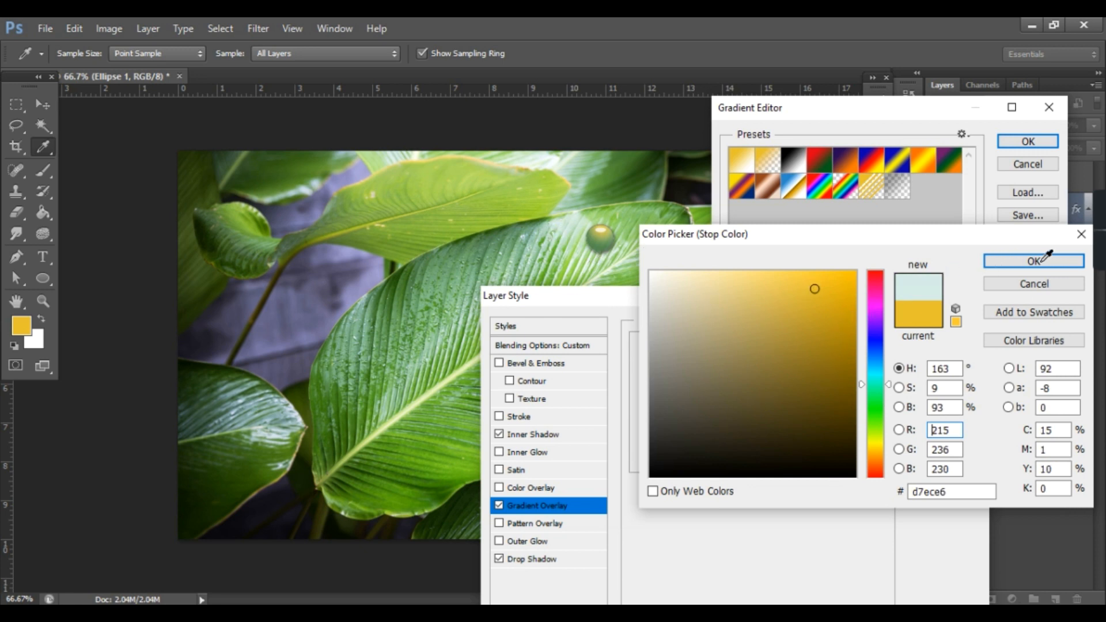
pyautogui.click(1006, 257)
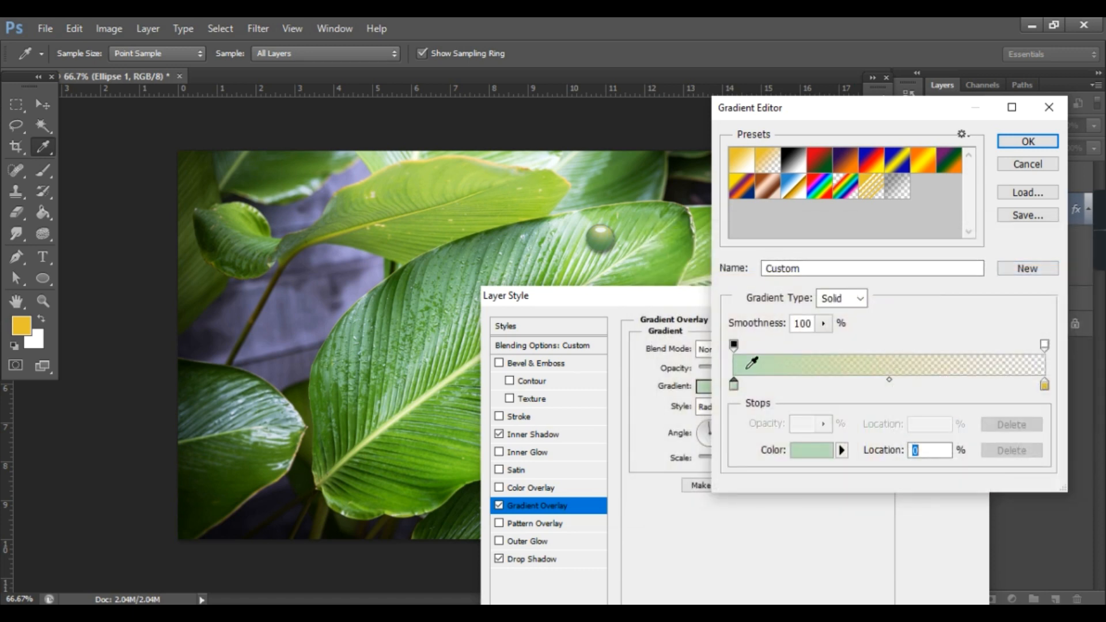
pyautogui.click(1020, 141)
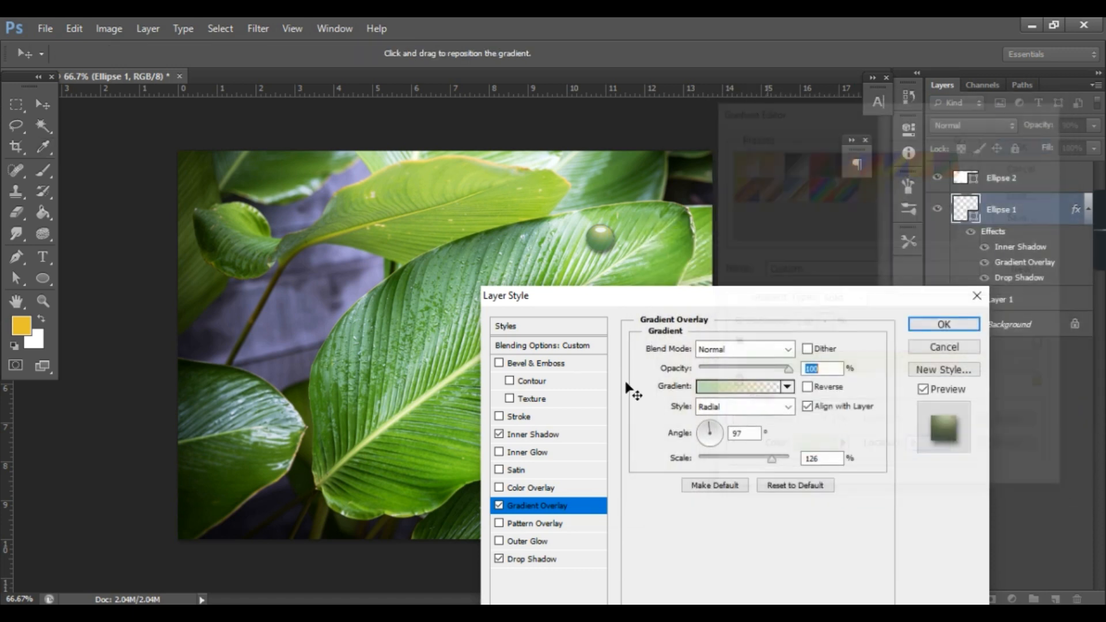
# - Compare the drop with the inner shadow off and on, and review the overlay gradient
pyautogui.click(500, 435)
pyautogui.click(499, 435)
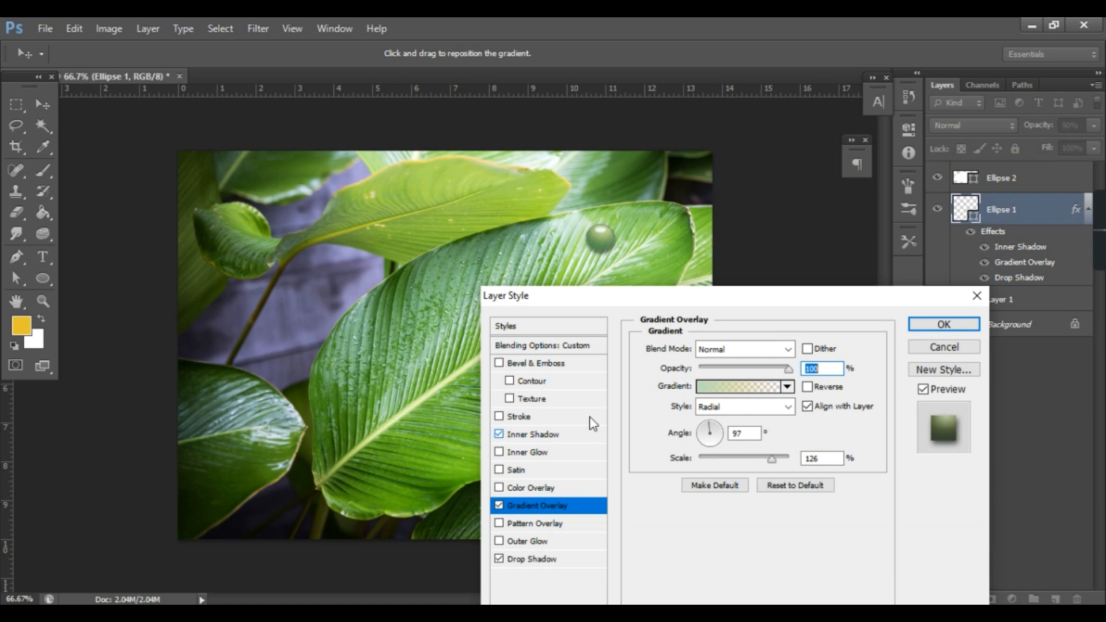
pyautogui.click(756, 388)
pyautogui.click(1027, 142)
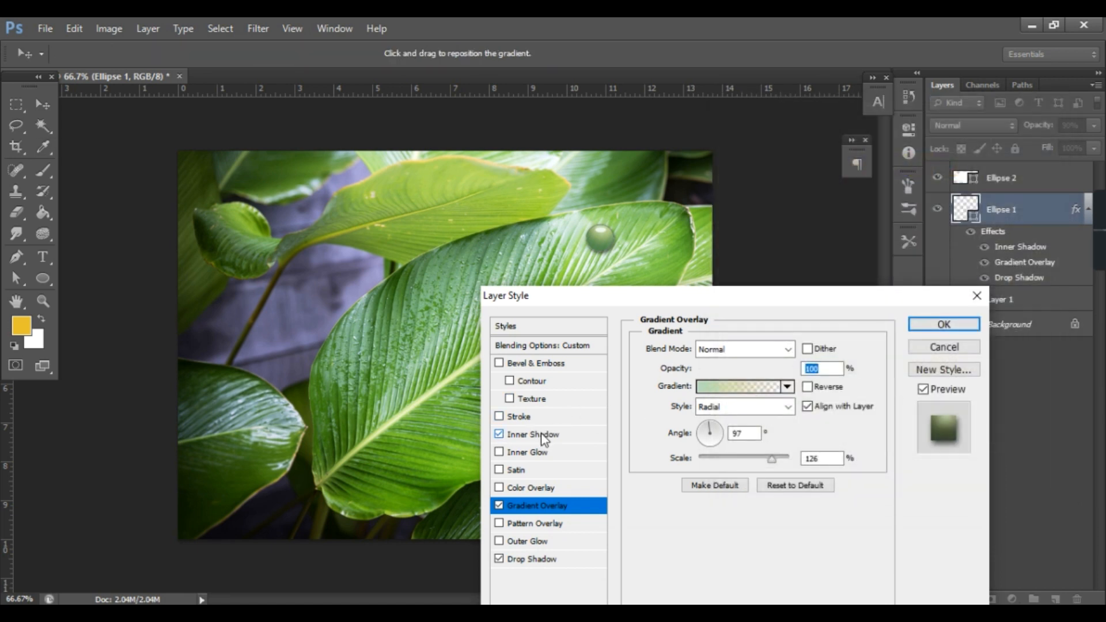
# - Lighten the circle's inner shadow colour to a medium green of about 589653 and apply the layer style
pyautogui.click(550, 435)
pyautogui.click(809, 350)
pyautogui.moveTo(746, 375); pyautogui.dragTo(743, 364)
pyautogui.click(741, 355)
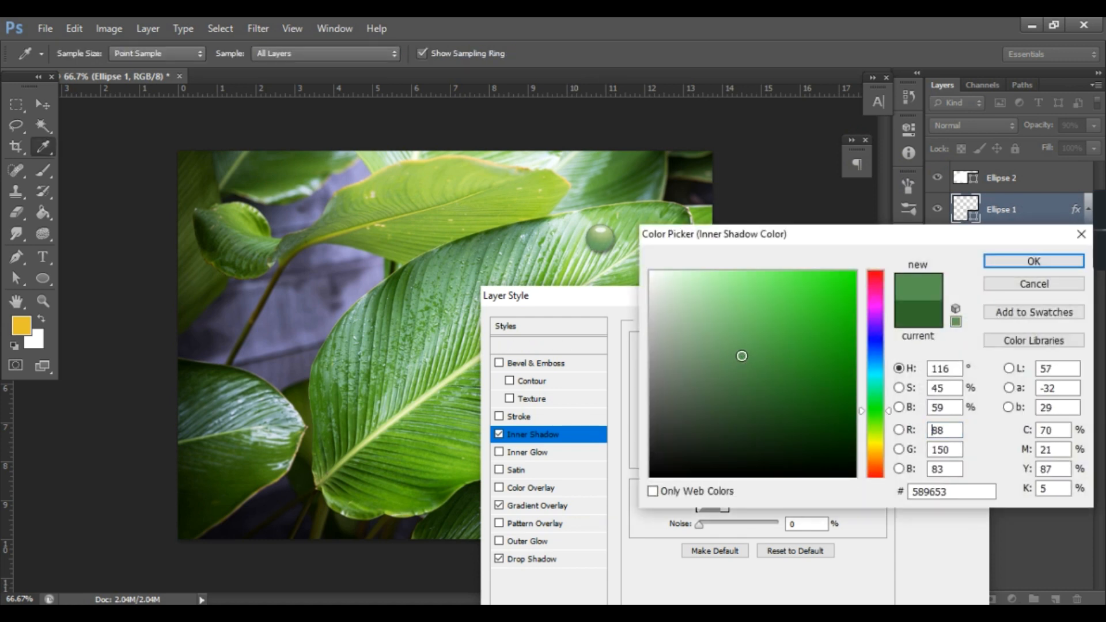
pyautogui.click(742, 352)
pyautogui.click(1005, 260)
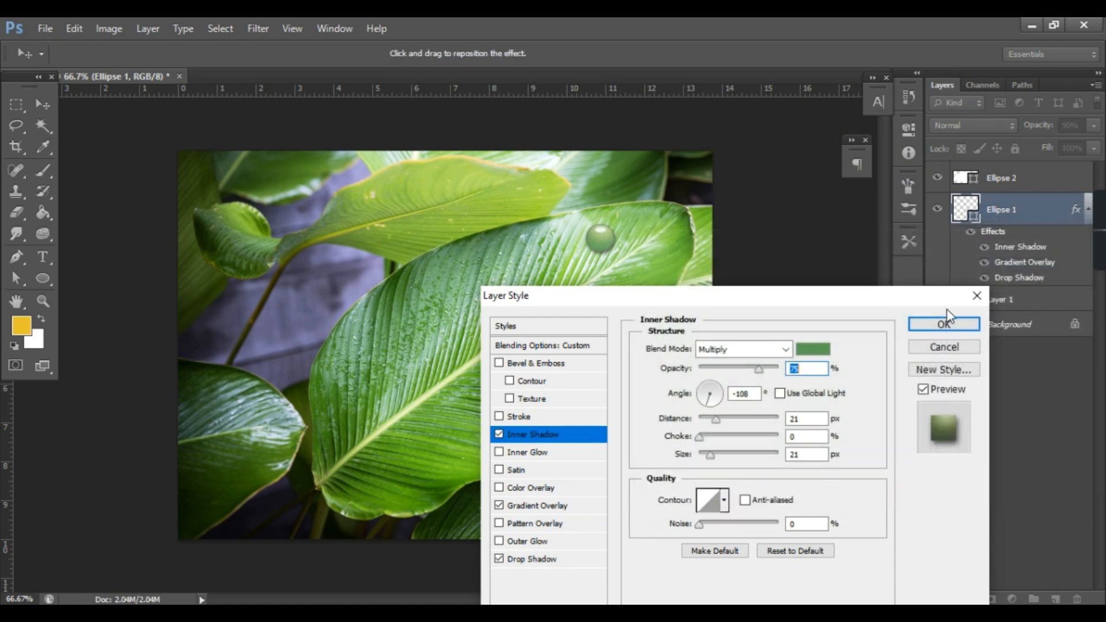
pyautogui.click(944, 321)
pyautogui.click(1036, 326)
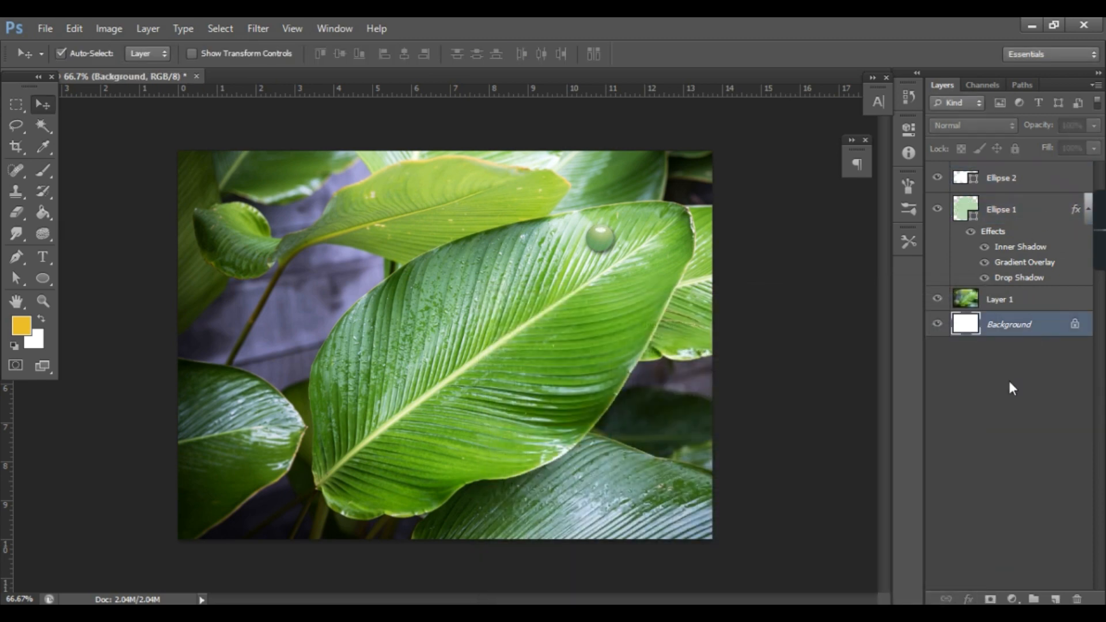
pyautogui.hotkey('ctrl', '1')
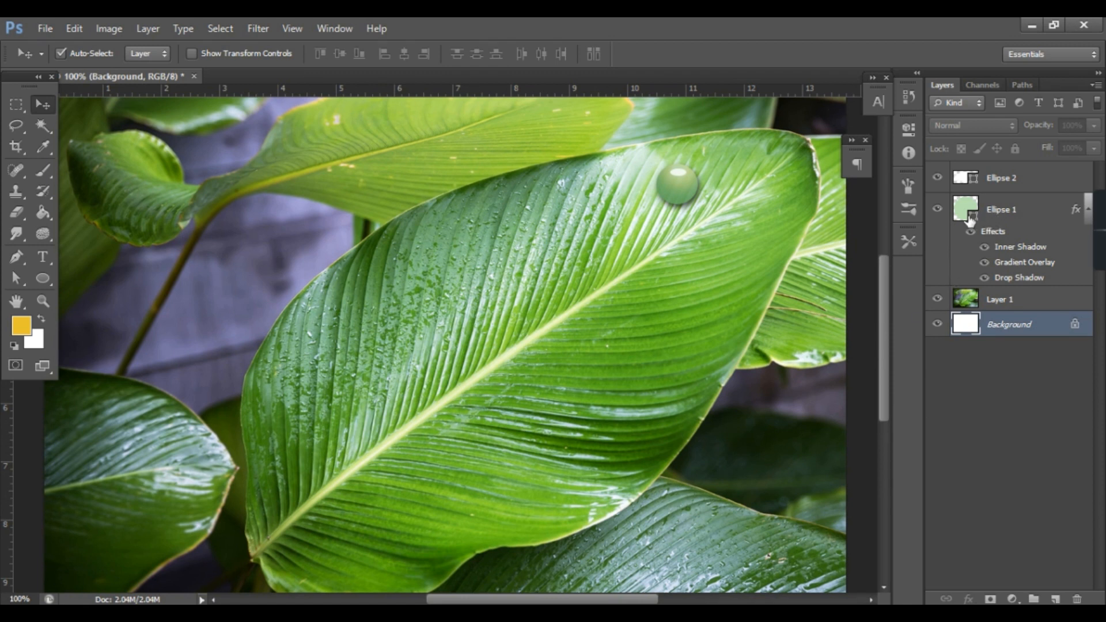
# - Change the first colour stop of the drop circle's gradient overlay to a brighter green
pyautogui.click(1031, 214)
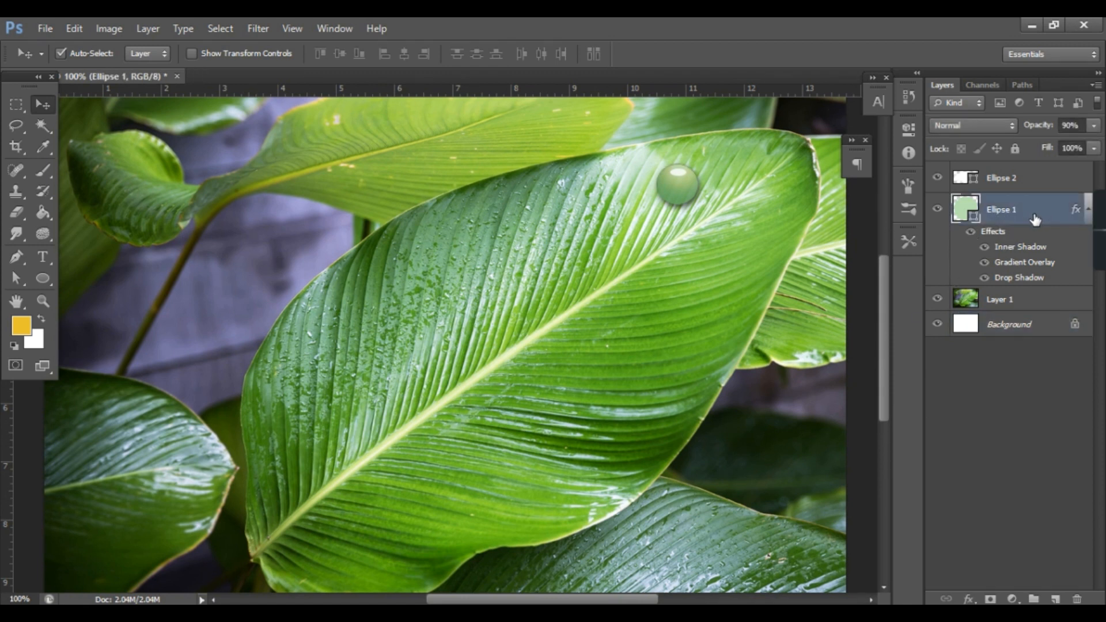
pyautogui.doubleClick(1034, 219)
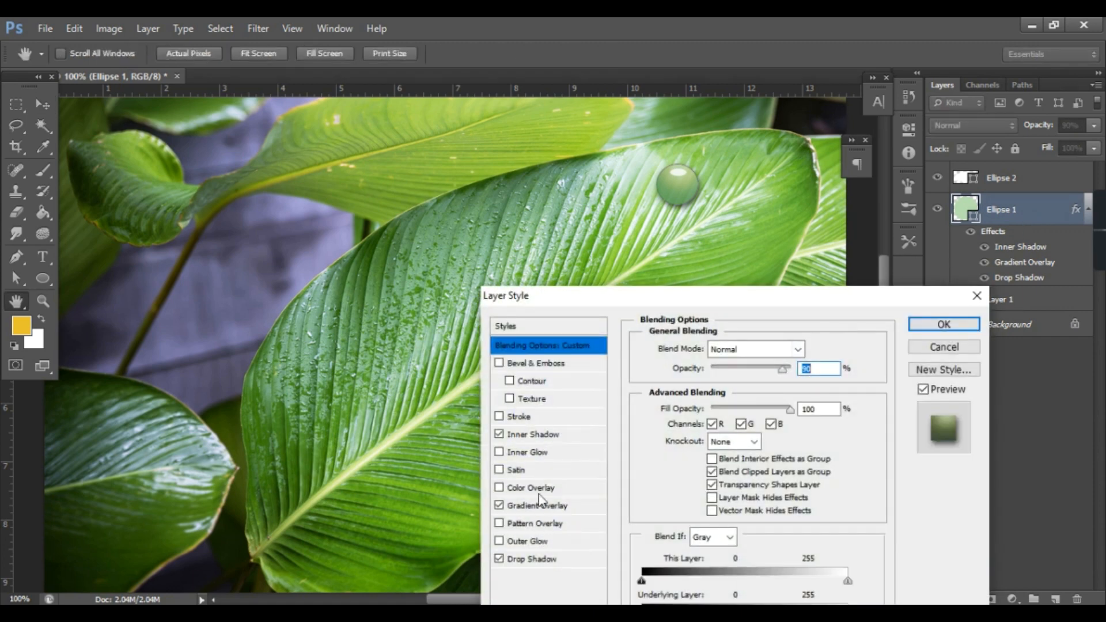
pyautogui.click(545, 436)
pyautogui.click(536, 505)
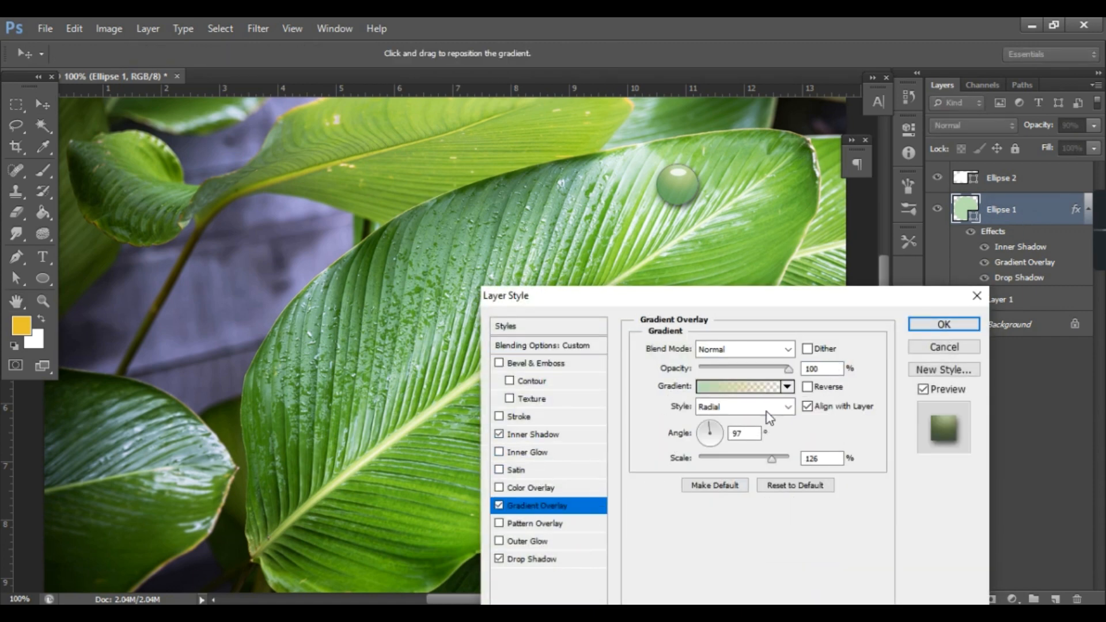
pyautogui.click(751, 386)
pyautogui.click(733, 384)
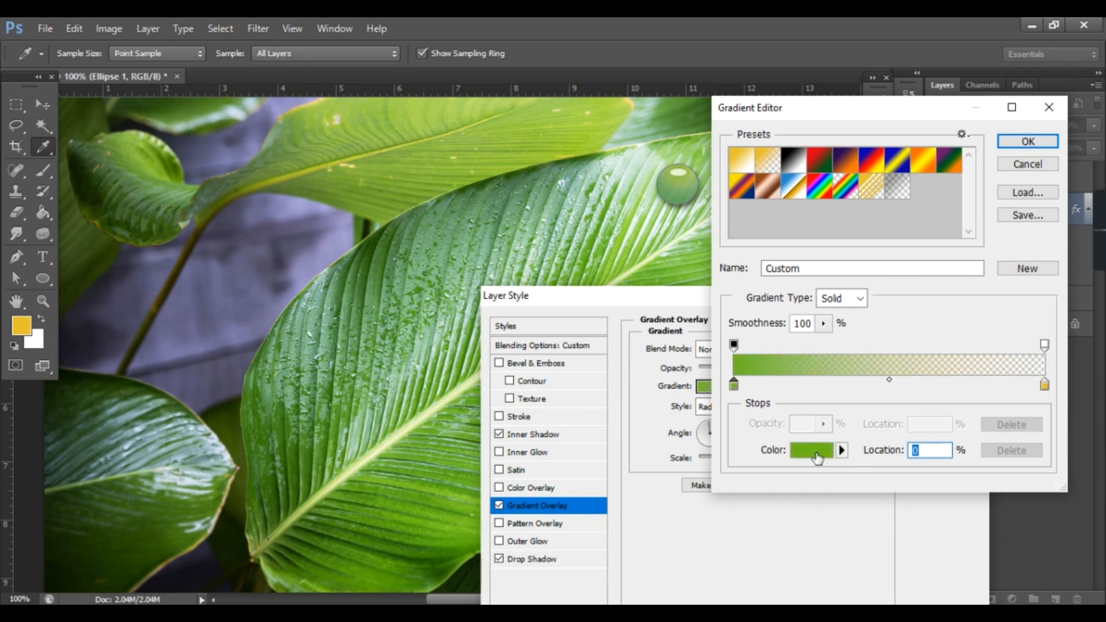
# - Change the gradient's end colour stop to white ffffff and accept the gradient
pyautogui.click(1044, 384)
pyautogui.click(822, 458)
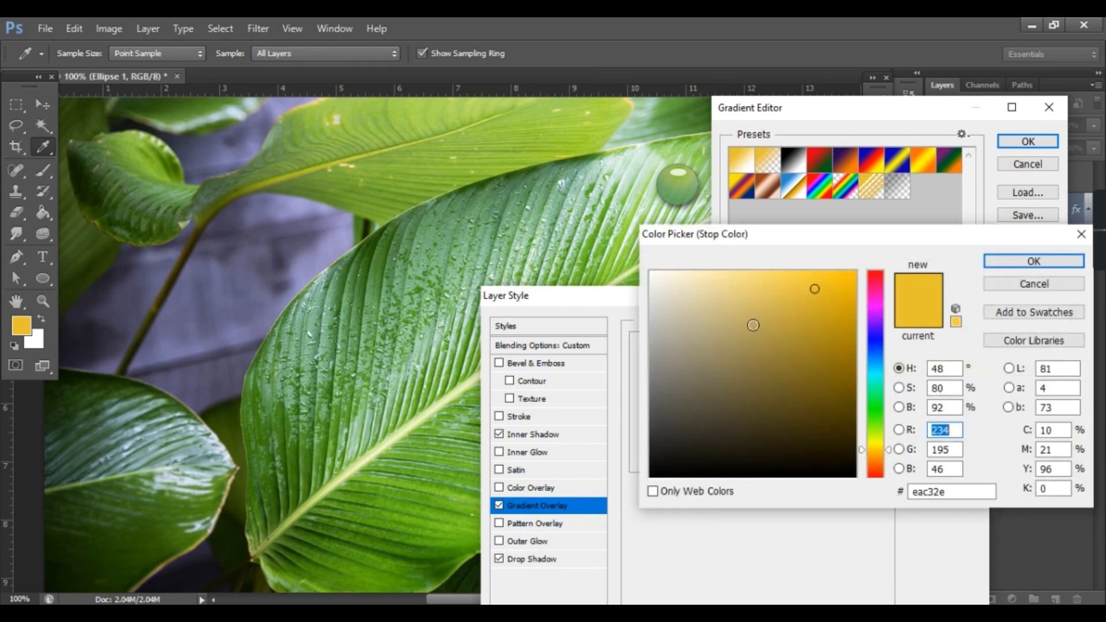
pyautogui.click(651, 273)
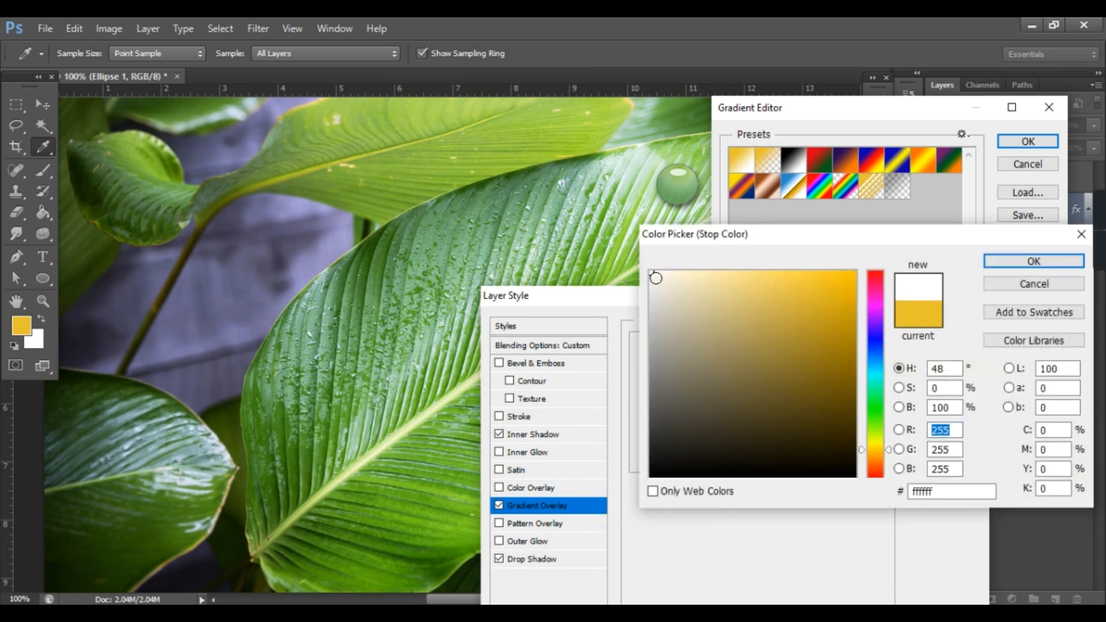
pyautogui.click(1019, 264)
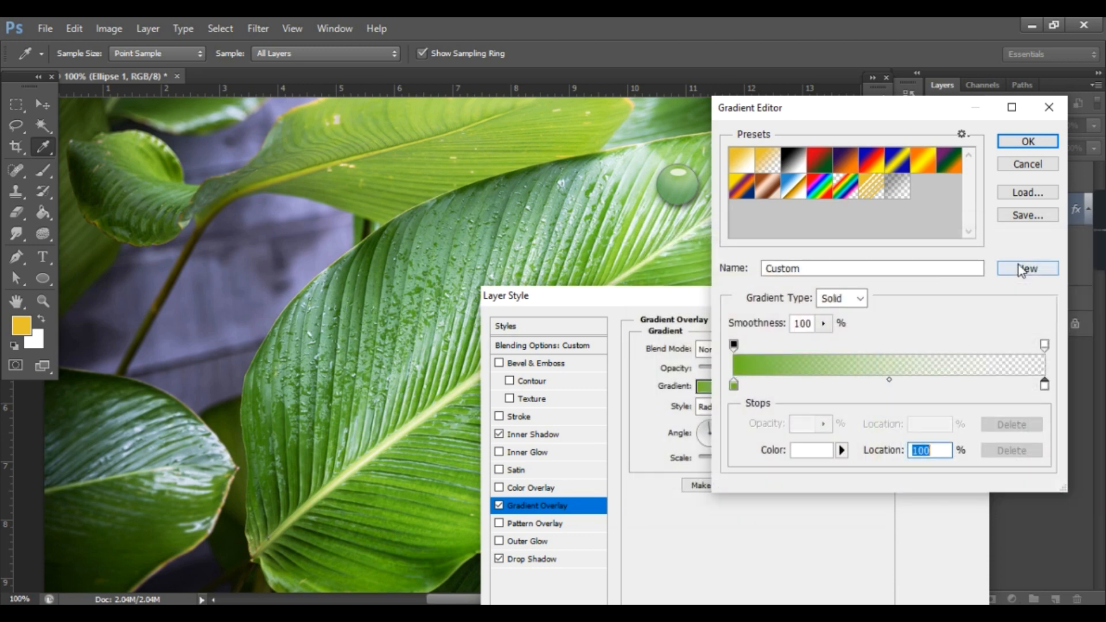
pyautogui.click(1025, 142)
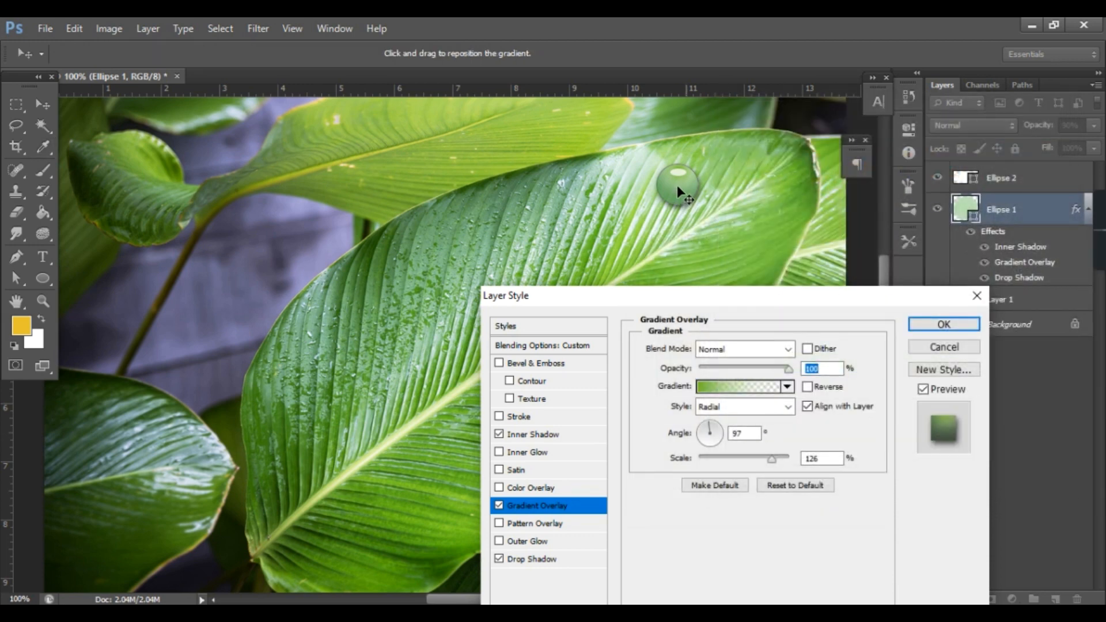
# - Reposition the gradient inside the drop, set its overlay scale to 144% and apply the style, then check the drop
pyautogui.moveTo(677, 187); pyautogui.dragTo(905, 339)
pyautogui.moveTo(772, 460)
pyautogui.mouseDown()
pyautogui.moveTo(748, 459)
pyautogui.moveTo(803, 459)
pyautogui.moveTo(785, 460)
pyautogui.mouseUp()
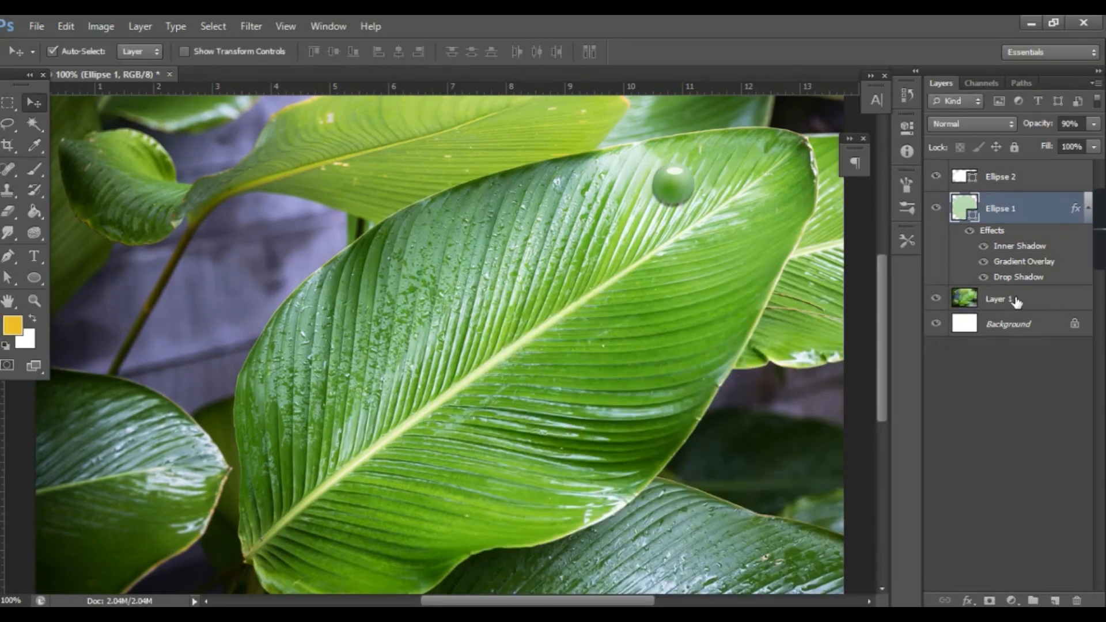
pyautogui.click(1012, 300)
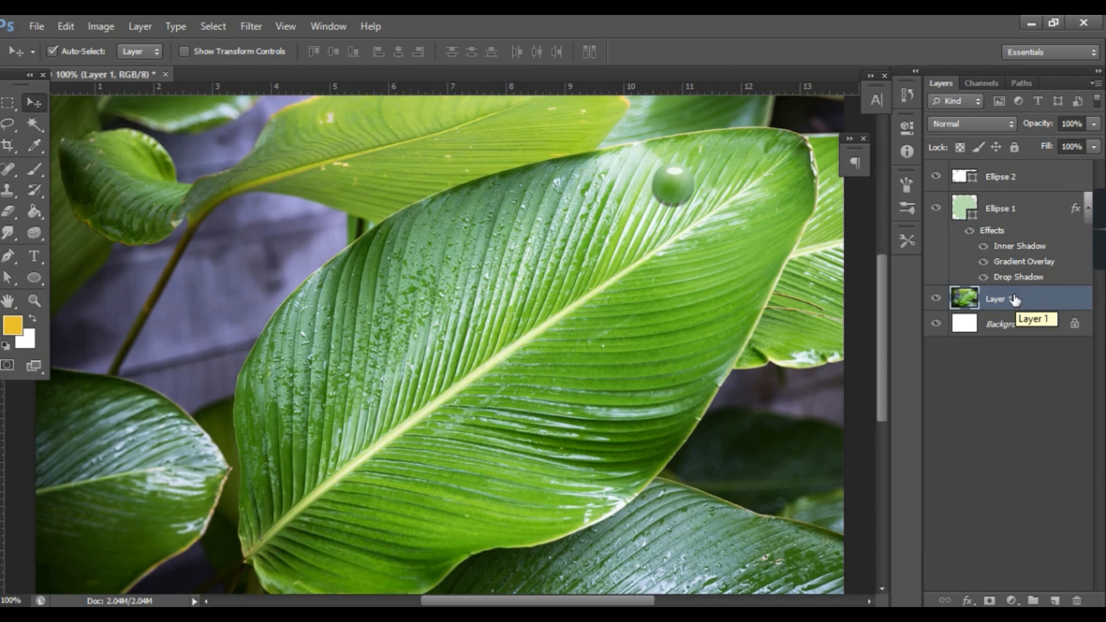
pyautogui.hotkey('ctrl', '-')
pyautogui.hotkey('ctrl', '-')
pyautogui.hotkey('ctrl', '+')
pyautogui.hotkey('ctrl', '+')
# - Change the first colour stop of the circle's gradient overlay to the muted green 65893c and accept the gradient
pyautogui.click(1043, 213)
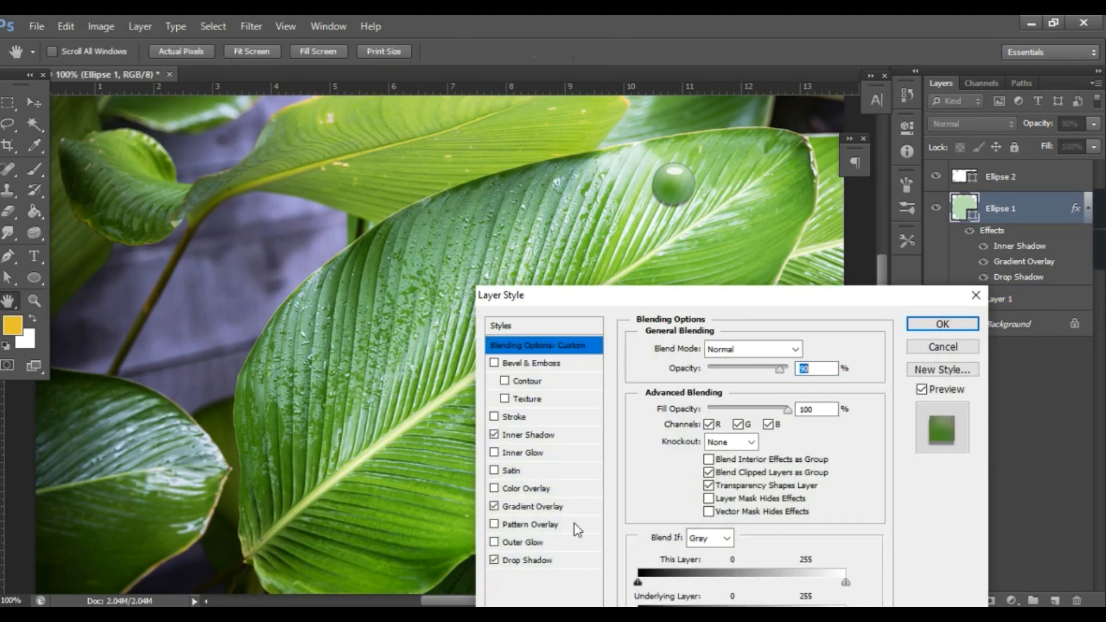
pyautogui.click(529, 507)
pyautogui.click(736, 385)
pyautogui.moveTo(765, 385); pyautogui.dragTo(735, 384)
pyautogui.click(804, 461)
pyautogui.click(758, 371)
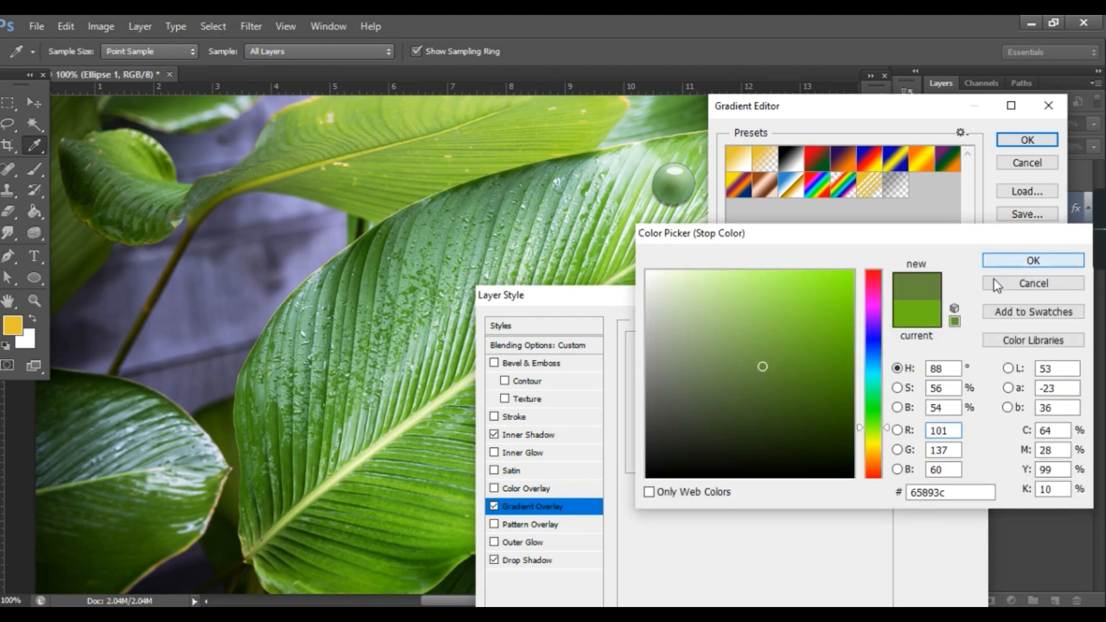
pyautogui.click(1033, 261)
pyautogui.click(1048, 148)
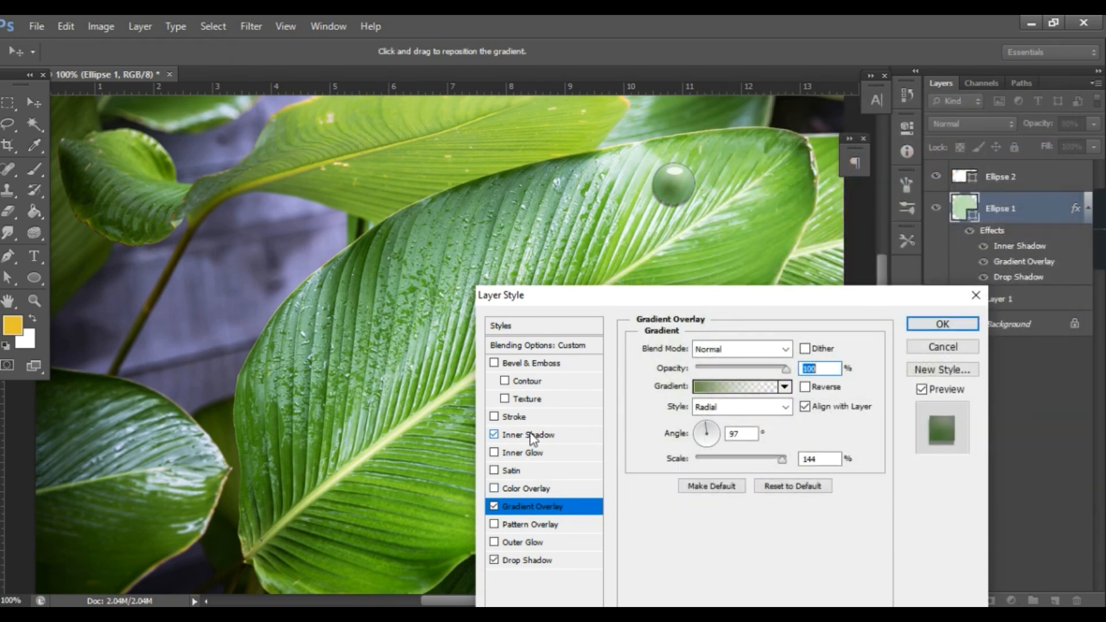
# - Switch the circle's overlay to an opaque green-to-white gradient whose first stop is a green of about 4a9209
pyautogui.click(532, 435)
pyautogui.click(811, 349)
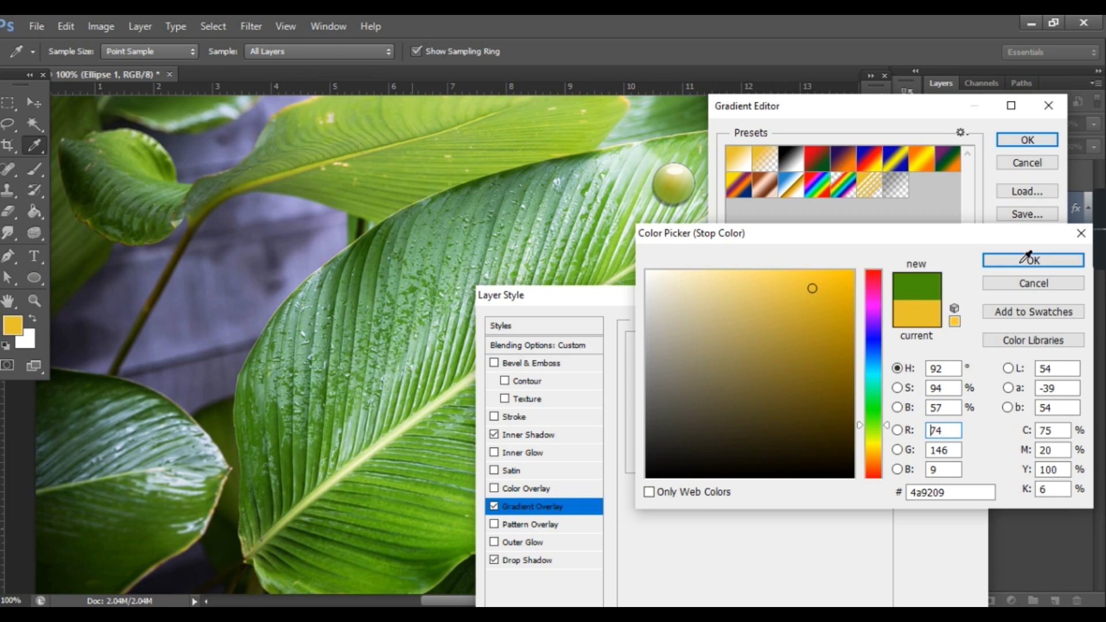
pyautogui.click(1028, 256)
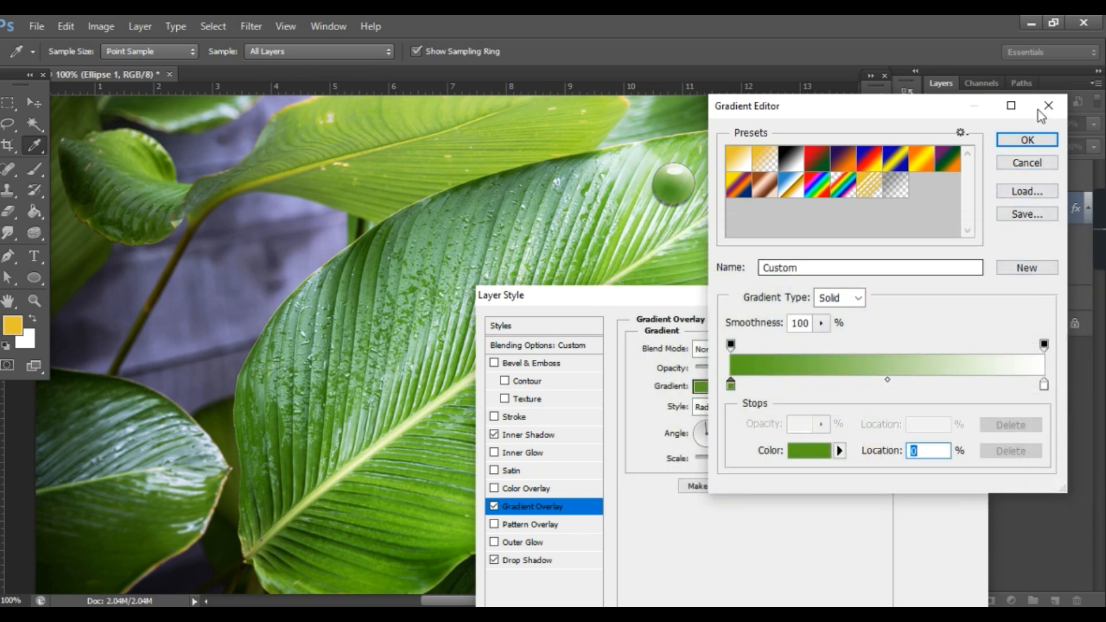
pyautogui.click(1027, 139)
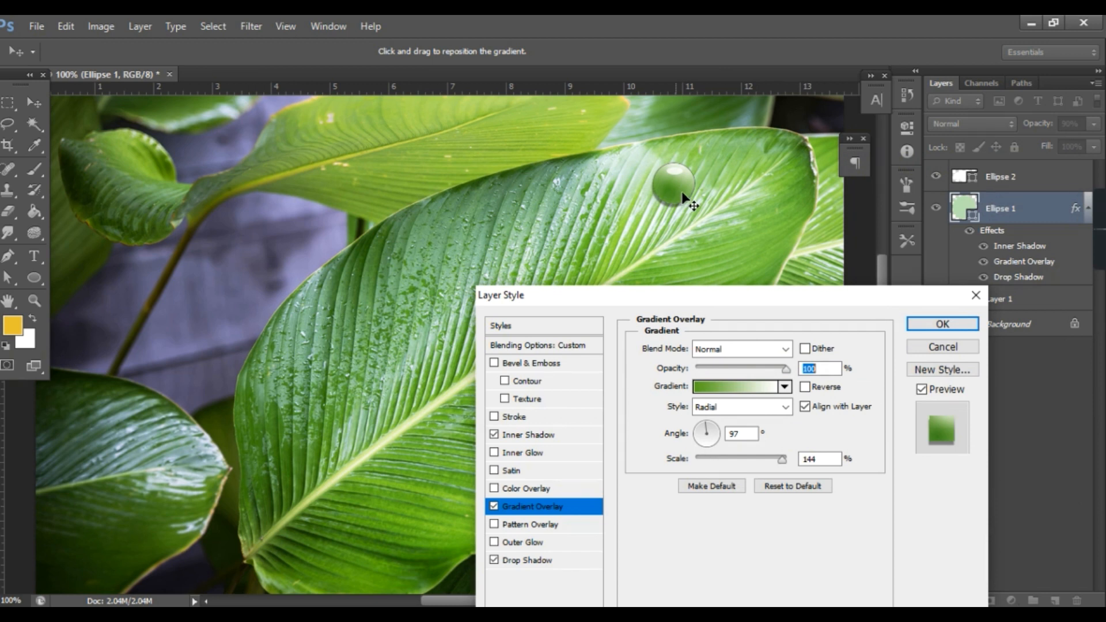
# - Adjust the position of the green-to-white gradient inside the drop and apply the layer style
pyautogui.moveTo(687, 196)
pyautogui.mouseDown()
pyautogui.moveTo(672, 182)
pyautogui.moveTo(690, 177)
pyautogui.moveTo(687, 198)
pyautogui.mouseUp()
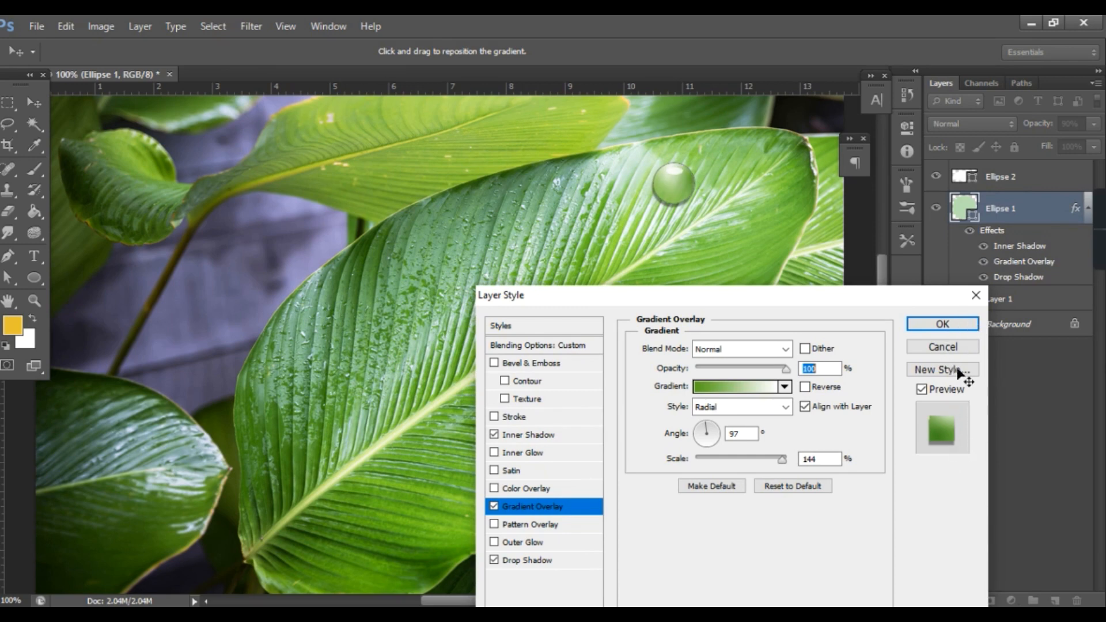
pyautogui.click(935, 325)
pyautogui.click(936, 329)
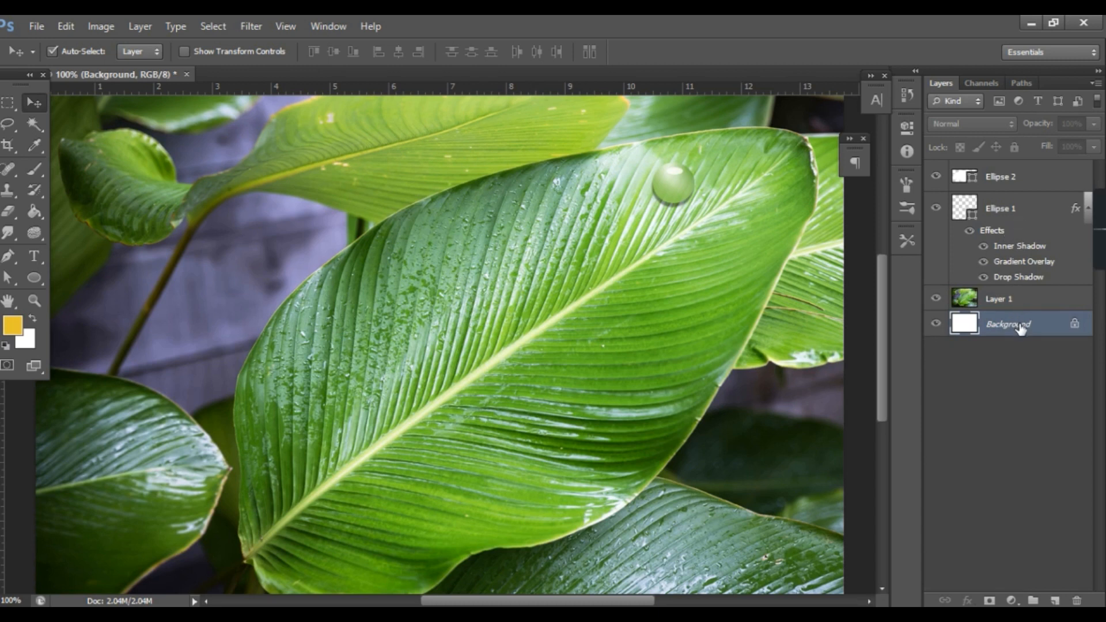
# - Lower the opacity of the drop's circle layer to 64% and check the drop against the whole leaf photo
pyautogui.click(1030, 211)
pyautogui.click(1093, 123)
pyautogui.moveTo(1088, 141); pyautogui.dragTo(1080, 142)
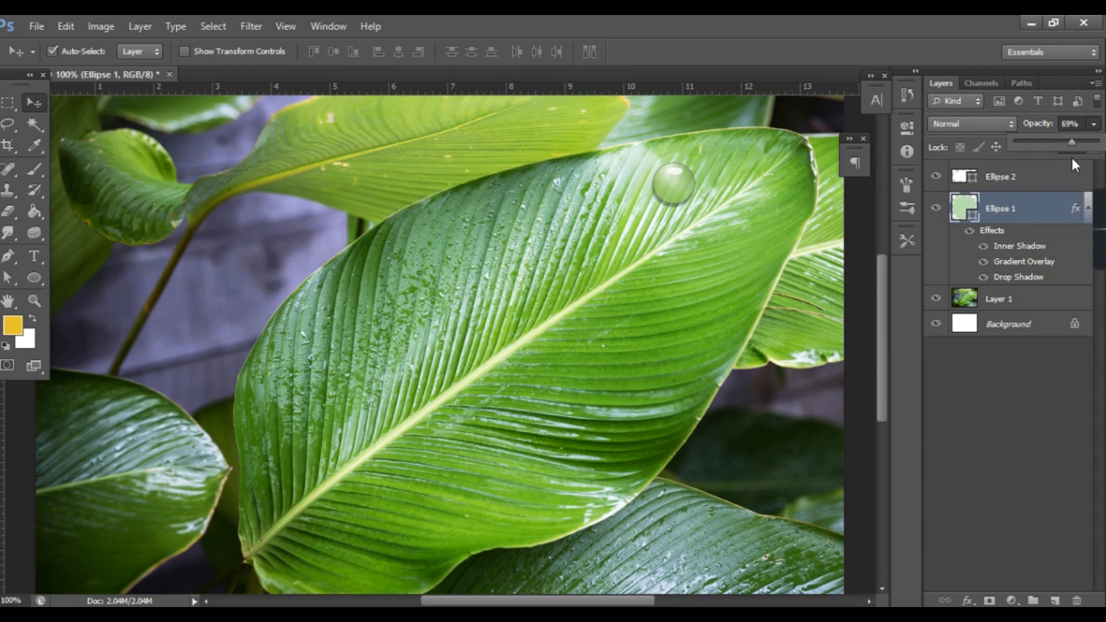
pyautogui.moveTo(1065, 139); pyautogui.dragTo(1082, 141)
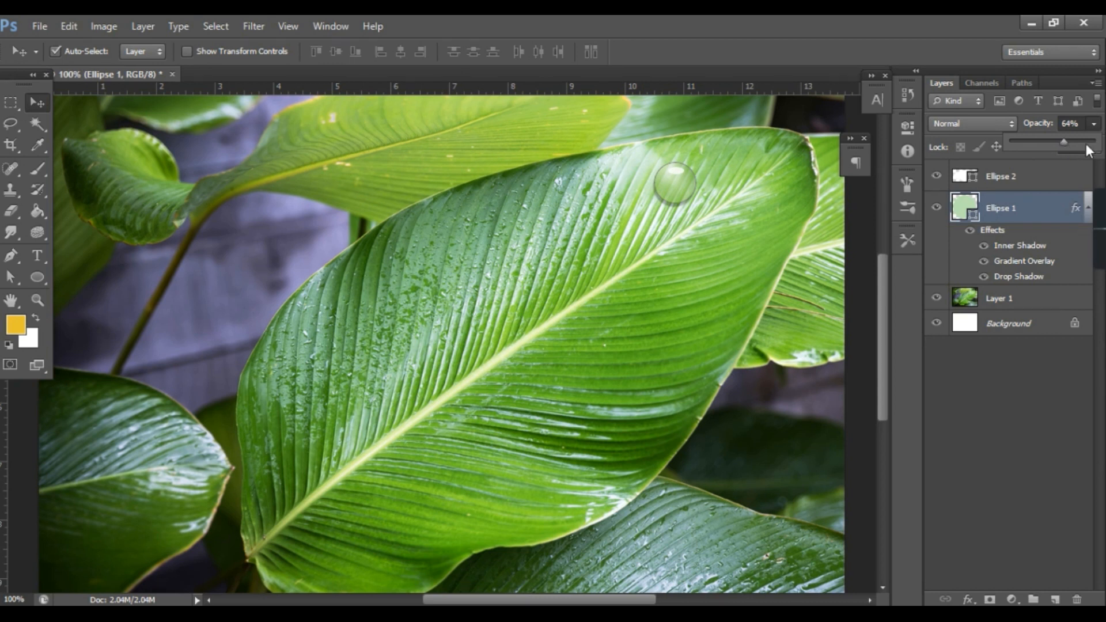
pyautogui.click(1032, 174)
pyautogui.click(1032, 174)
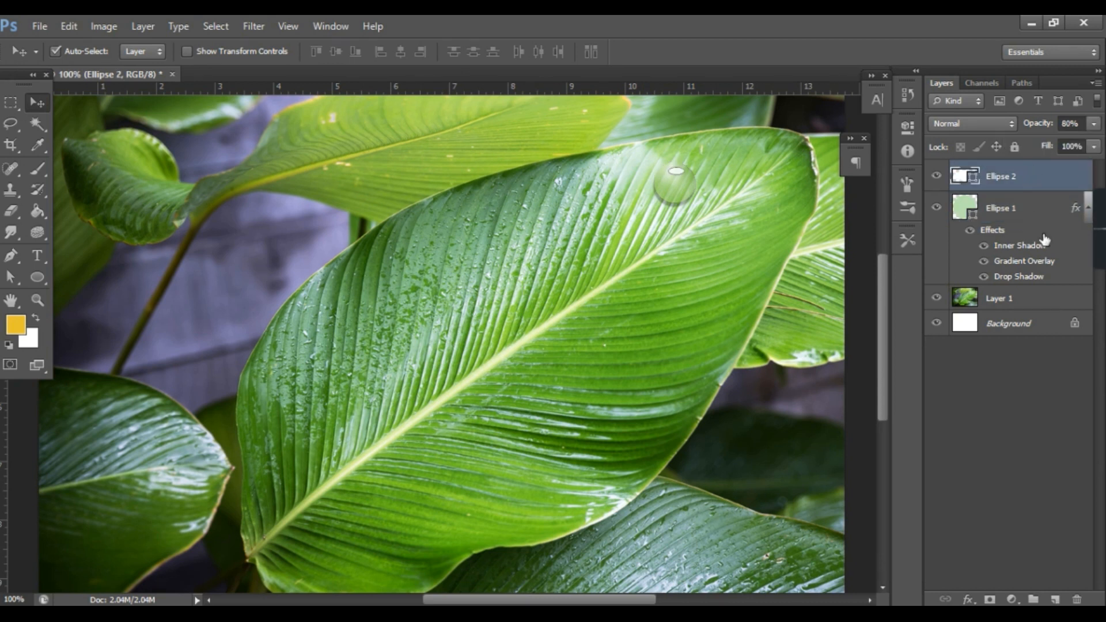
pyautogui.click(1048, 305)
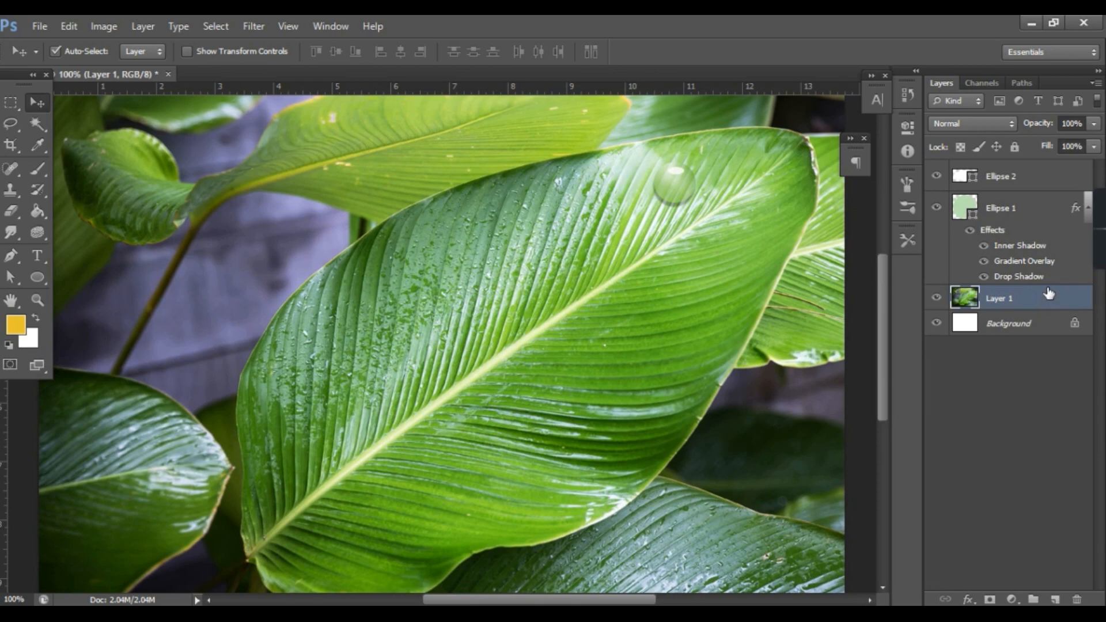
pyautogui.hotkey('ctrl', '-')
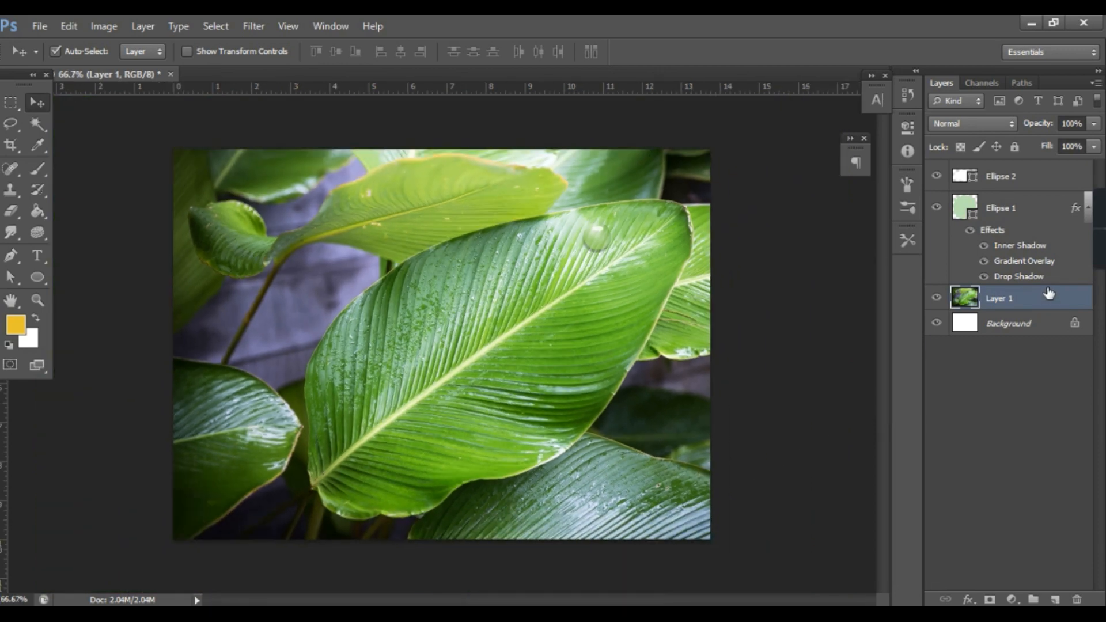
# - Set the opacity of the Ellipse 1 layer to 70%
pyautogui.click(1015, 217)
pyautogui.click(1063, 124)
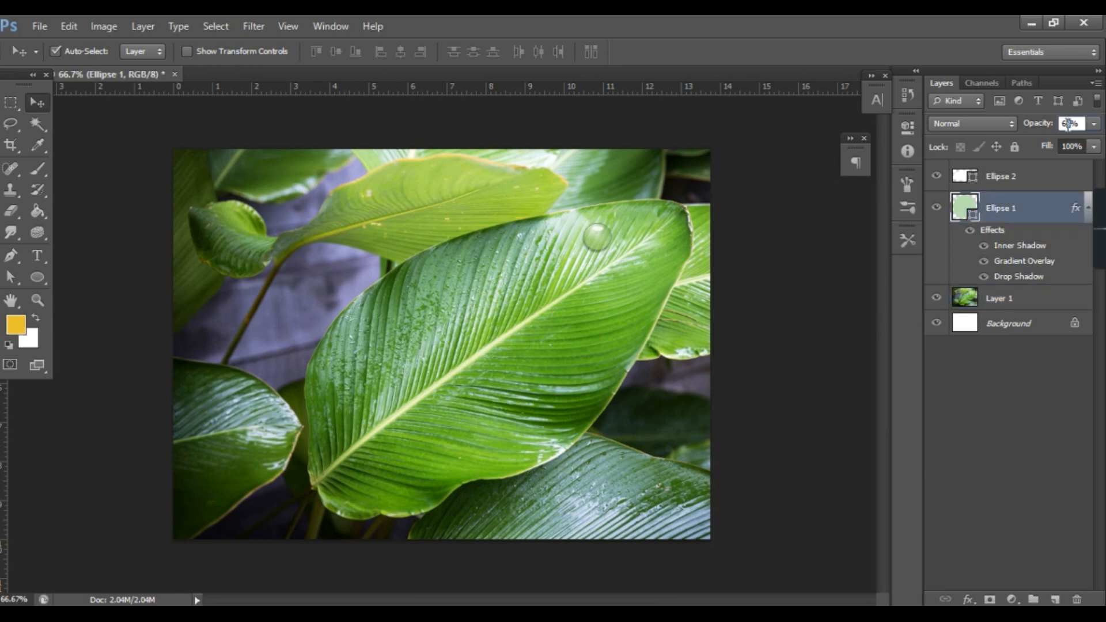
pyautogui.write('70')
pyautogui.press('Return')
pyautogui.click(1012, 304)
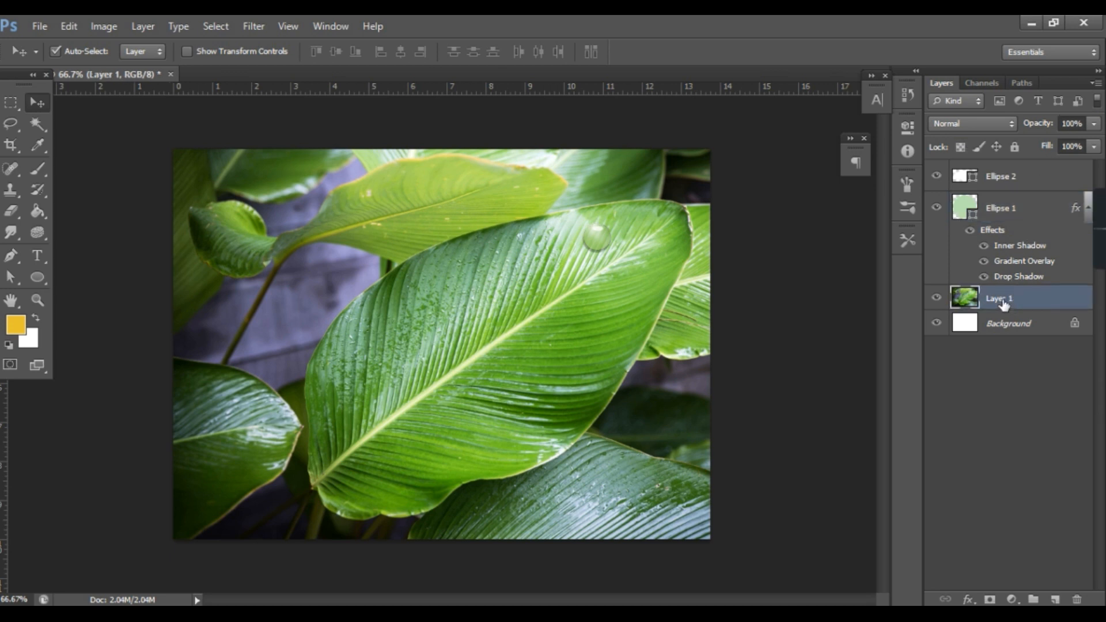
# - Group the Ellipse 1 and Ellipse 2 layers, and toggle the group's visibility off and on to check it
pyautogui.keyDown('ctrl'); pyautogui.click(1007, 214); pyautogui.keyUp('ctrl')
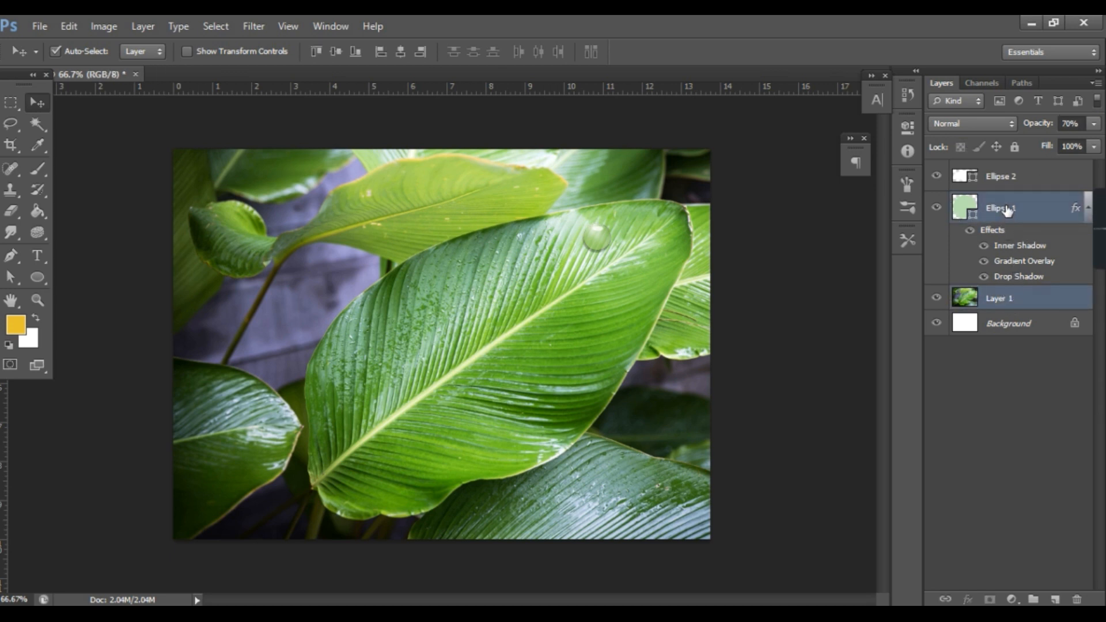
pyautogui.keyDown('ctrl'); pyautogui.click(1024, 210); pyautogui.keyUp('ctrl')
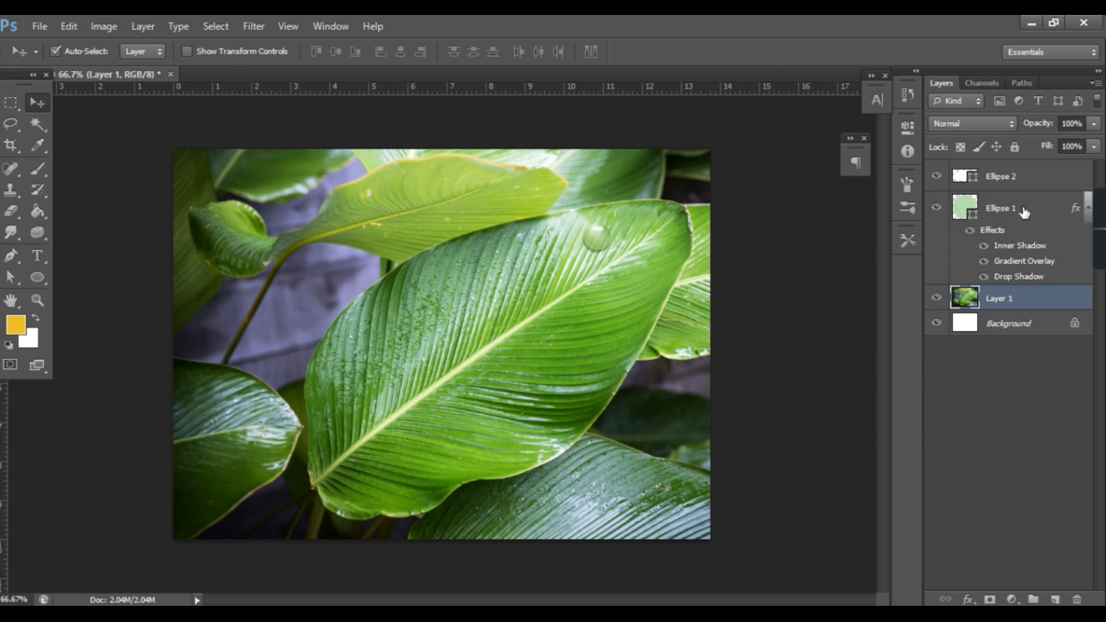
pyautogui.click(1024, 209)
pyautogui.keyDown('ctrl'); pyautogui.click(1019, 176); pyautogui.keyUp('ctrl')
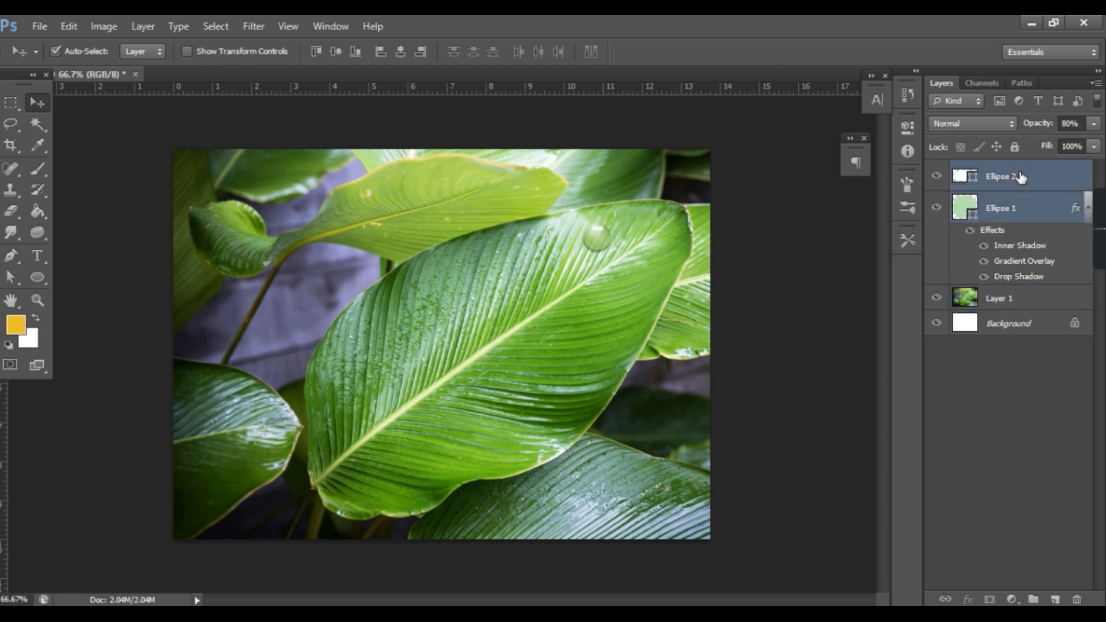
pyautogui.hotkey('ctrl', 'g')
pyautogui.click(937, 170)
pyautogui.click(936, 170)
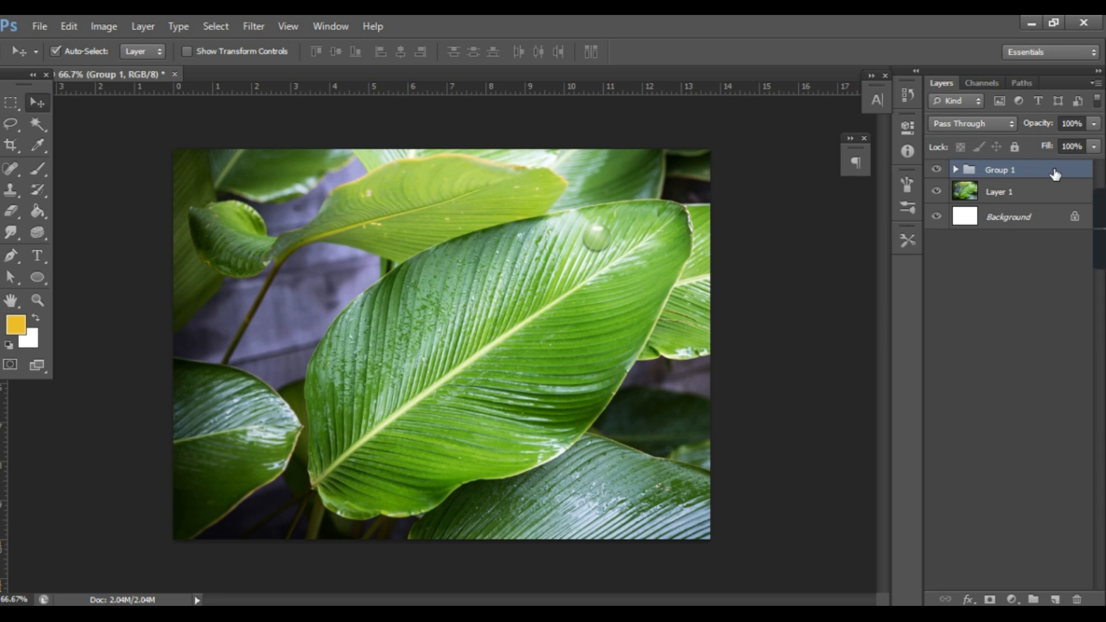
# - Duplicate the drop group, set auto-select to Group, and move the copy down and left of the original drop
pyautogui.hotkey('ctrl', 'j')
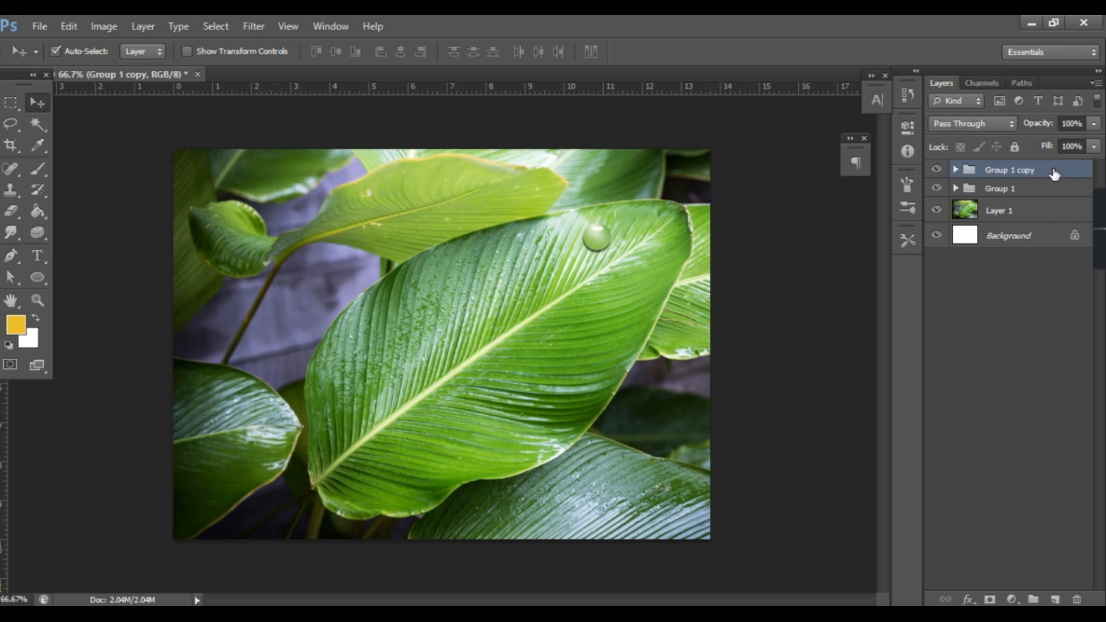
pyautogui.click(612, 237)
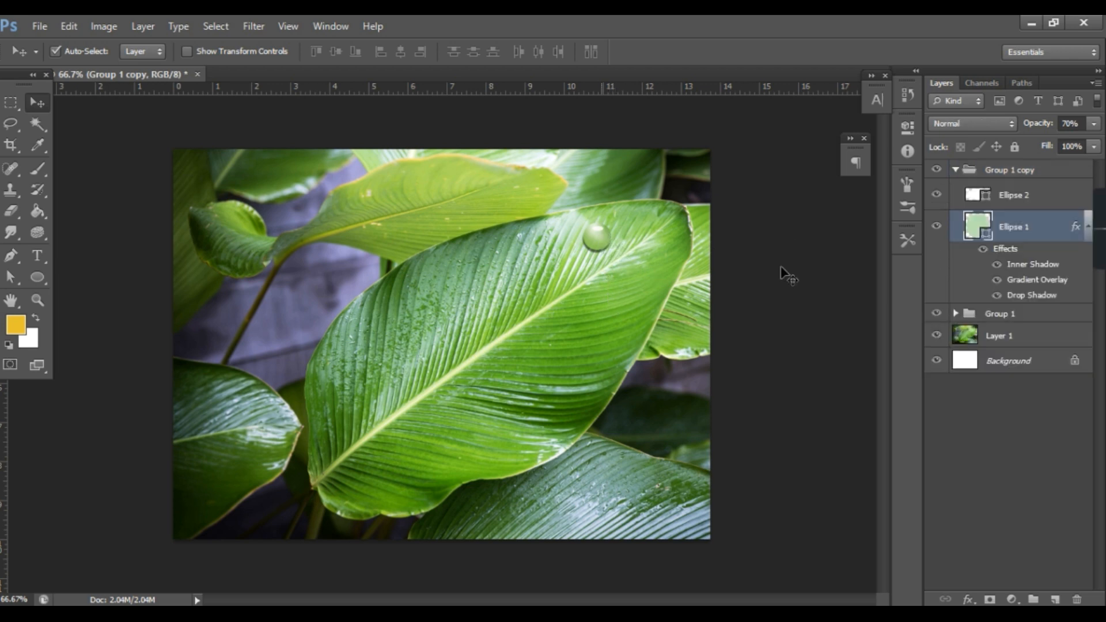
pyautogui.click(955, 171)
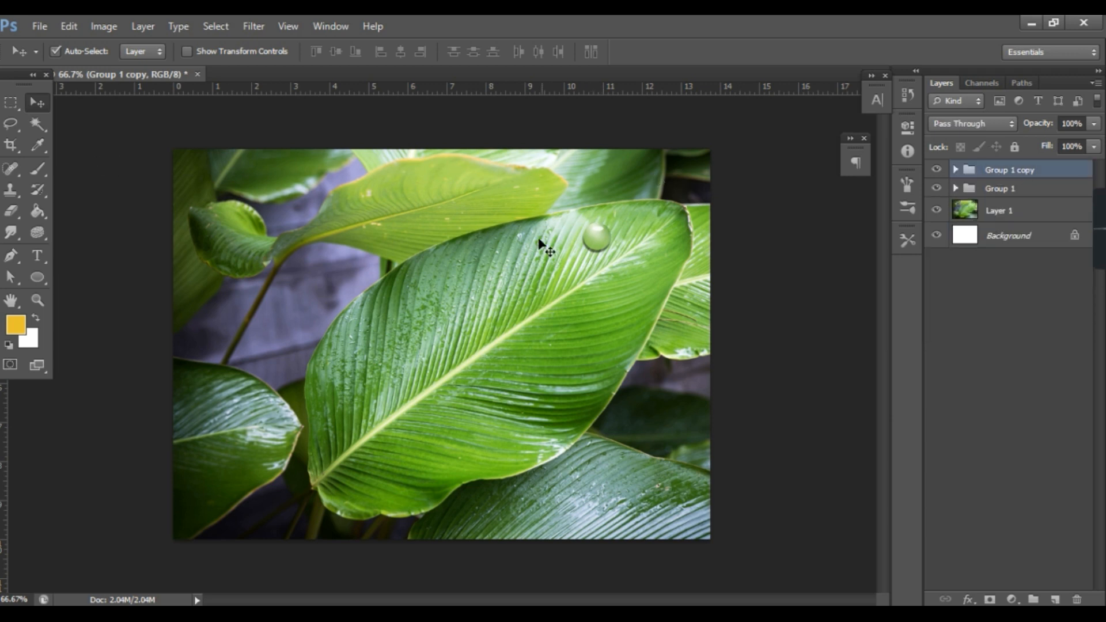
pyautogui.click(128, 49)
pyautogui.click(144, 69)
pyautogui.moveTo(565, 299); pyautogui.dragTo(515, 278)
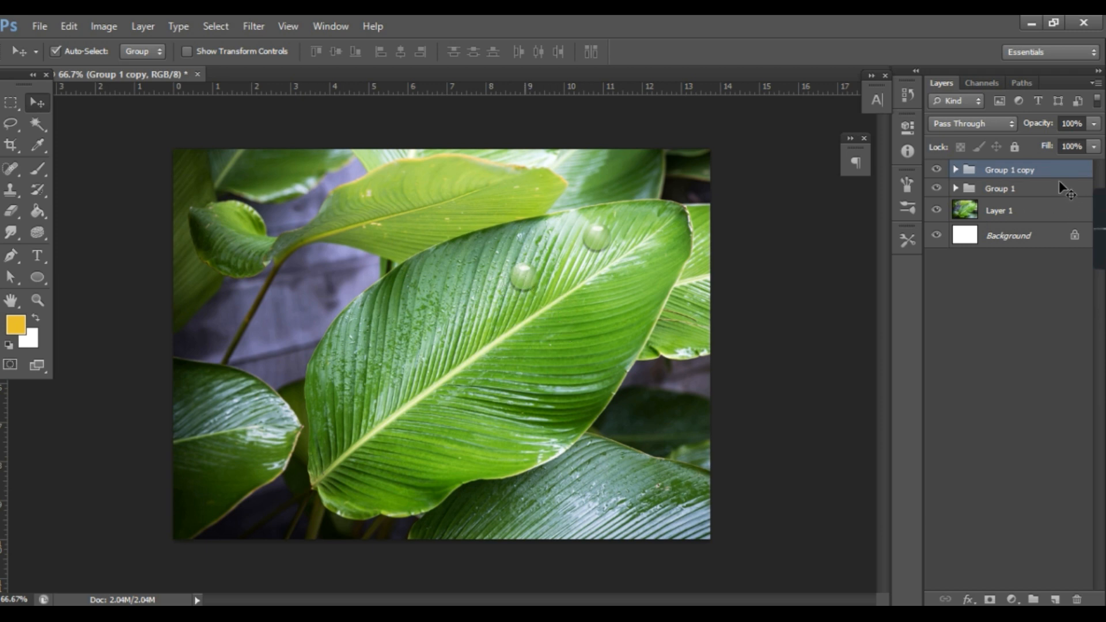
# - Move the duplicated drop down and left across the leaf to just below its central vein
pyautogui.hotkey('shift', 'Down')
pyautogui.hotkey('shift', 'Down')
pyautogui.hotkey('shift', 'Down')
pyautogui.hotkey('shift', 'Down')
pyautogui.hotkey('shift', 'Down')
pyautogui.hotkey('shift', 'Down')
pyautogui.hotkey('shift', 'Down')
pyautogui.hotkey('shift', 'Down')
pyautogui.hotkey('shift', 'Down')
pyautogui.hotkey('shift', 'Down')
pyautogui.hotkey('shift', 'Down')
pyautogui.hotkey('shift', 'Down')
pyautogui.hotkey('shift', 'Down')
pyautogui.hotkey('shift', 'Down')
pyautogui.hotkey('shift', 'Down')
pyautogui.hotkey('shift', 'Down')
pyautogui.hotkey('shift', 'Down')
pyautogui.hotkey('shift', 'Down')
pyautogui.hotkey('shift', 'Down')
pyautogui.hotkey('shift', 'Down')
pyautogui.hotkey('shift', 'Down')
pyautogui.hotkey('shift', 'Down')
pyautogui.hotkey('shift', 'Down')
pyautogui.hotkey('shift', 'Down')
pyautogui.hotkey('shift', 'Down')
pyautogui.hotkey('shift', 'Down')
pyautogui.hotkey('shift', 'Down')
pyautogui.hotkey('shift', 'Down')
pyautogui.hotkey('shift', 'Down')
pyautogui.hotkey('shift', 'Down')
pyautogui.hotkey('shift', 'Down')
pyautogui.hotkey('shift', 'Down')
pyautogui.hotkey('shift', 'Down')
pyautogui.hotkey('shift', 'Down')
pyautogui.hotkey('shift', 'Down')
pyautogui.hotkey('shift', 'Down')
pyautogui.hotkey('shift', 'Left')
pyautogui.hotkey('shift', 'Left')
pyautogui.hotkey('shift', 'Left')
pyautogui.hotkey('shift', 'Left')
pyautogui.hotkey('shift', 'Left')
pyautogui.hotkey('shift', 'Left')
pyautogui.hotkey('shift', 'Left')
pyautogui.hotkey('shift', 'Left')
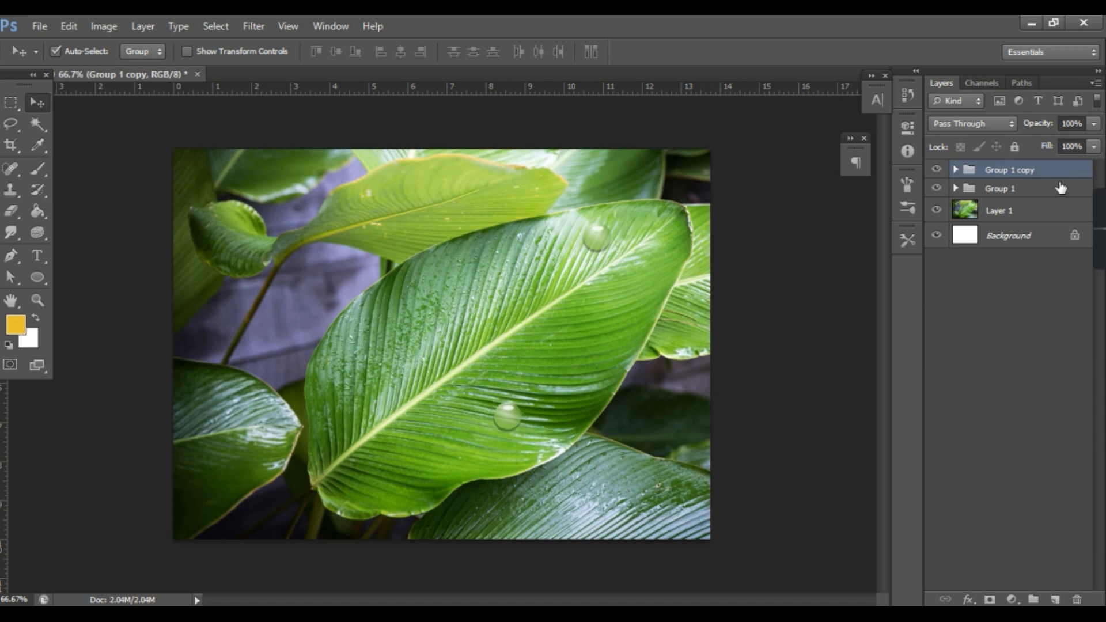
pyautogui.hotkey('shift', 'Left')
pyautogui.hotkey('shift', 'Left')
pyautogui.hotkey('shift', 'Left')
pyautogui.hotkey('shift', 'Left')
pyautogui.hotkey('shift', 'Left')
pyautogui.hotkey('shift', 'Left')
pyautogui.hotkey('shift', 'Left')
pyautogui.hotkey('shift', 'Left')
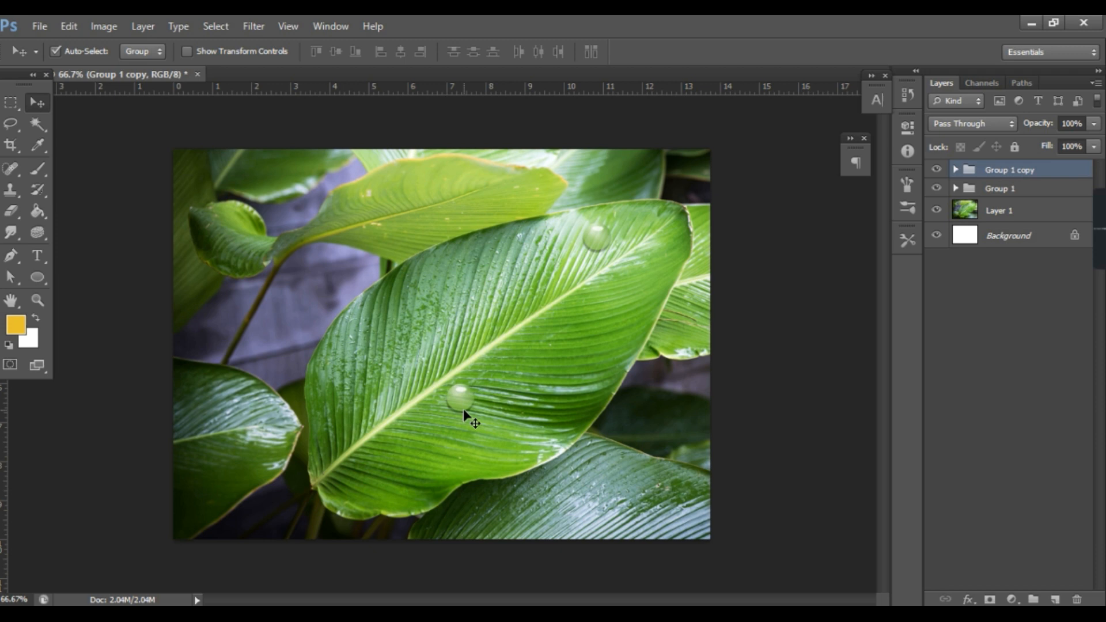
# - Move the duplicated drop straight up across the central vein to just above it on the leaf
pyautogui.hotkey('shift', 'Up')
pyautogui.hotkey('shift', 'Up')
pyautogui.hotkey('shift', 'Up')
pyautogui.hotkey('shift', 'Up')
pyautogui.hotkey('shift', 'Up')
pyautogui.hotkey('shift', 'Up')
pyautogui.hotkey('shift', 'Up')
pyautogui.hotkey('shift', 'Up')
pyautogui.hotkey('shift', 'Up')
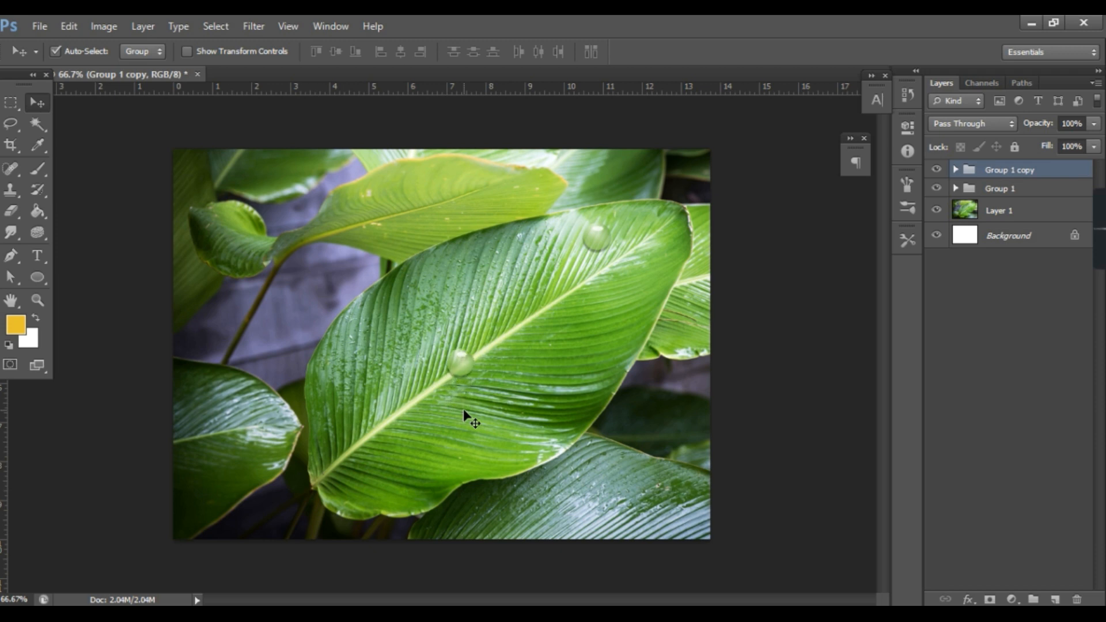
pyautogui.hotkey('shift', 'Up')
pyautogui.hotkey('shift', 'Up')
pyautogui.hotkey('shift', 'Up')
pyautogui.hotkey('shift', 'Up')
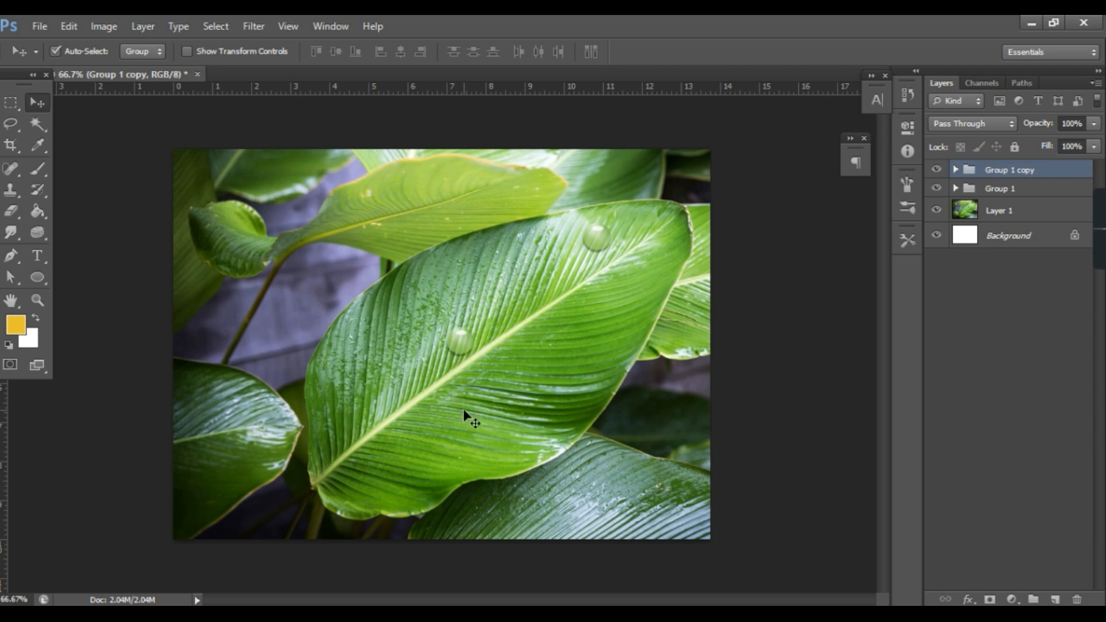
# - Try to distort the duplicated drop into a slanted, elongated shape by pulling its lower-right corner inward with Free Transform
pyautogui.hotkey('ctrl', 't')
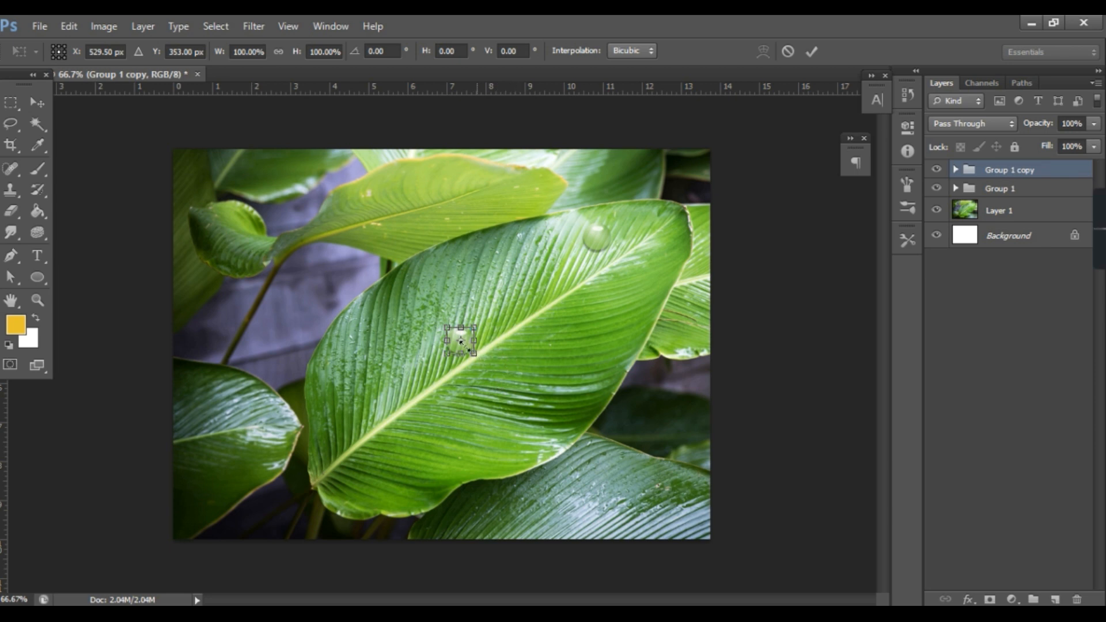
pyautogui.keyDown('ctrl'); pyautogui.moveTo(474, 354); pyautogui.dragTo(462, 344); pyautogui.keyUp('ctrl')
pyautogui.hotkey('ctrl', '+')
pyautogui.hotkey('ctrl', '+')
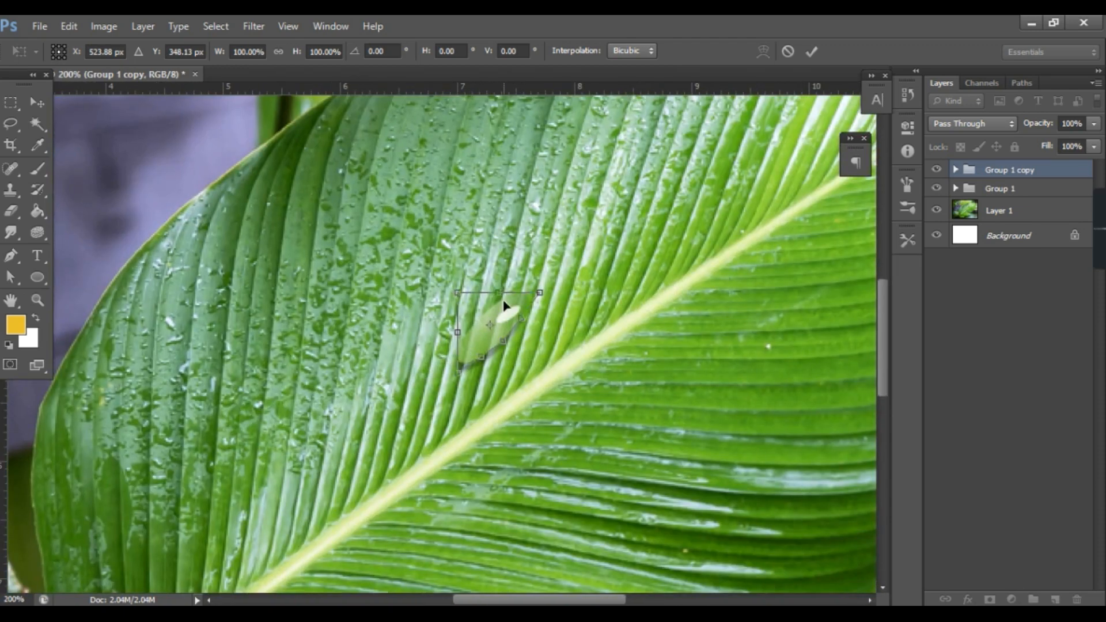
pyautogui.press('Return')
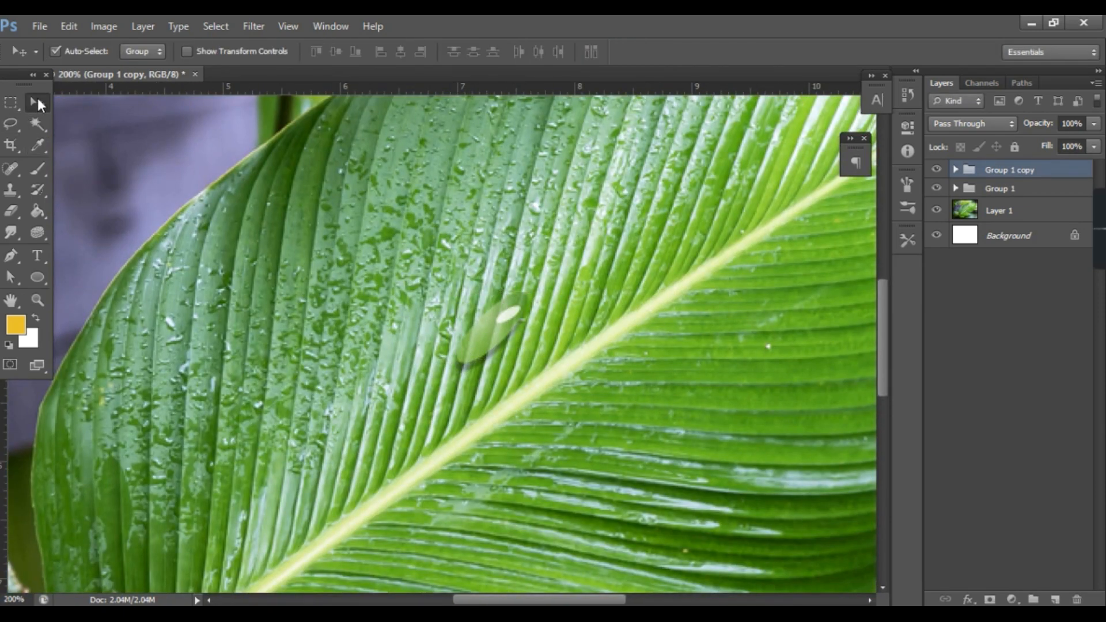
# - Scale the duplicated drop down with Free Transform so it is smaller than the original drop
pyautogui.hotkey('ctrl', '-')
pyautogui.hotkey('ctrl', '-')
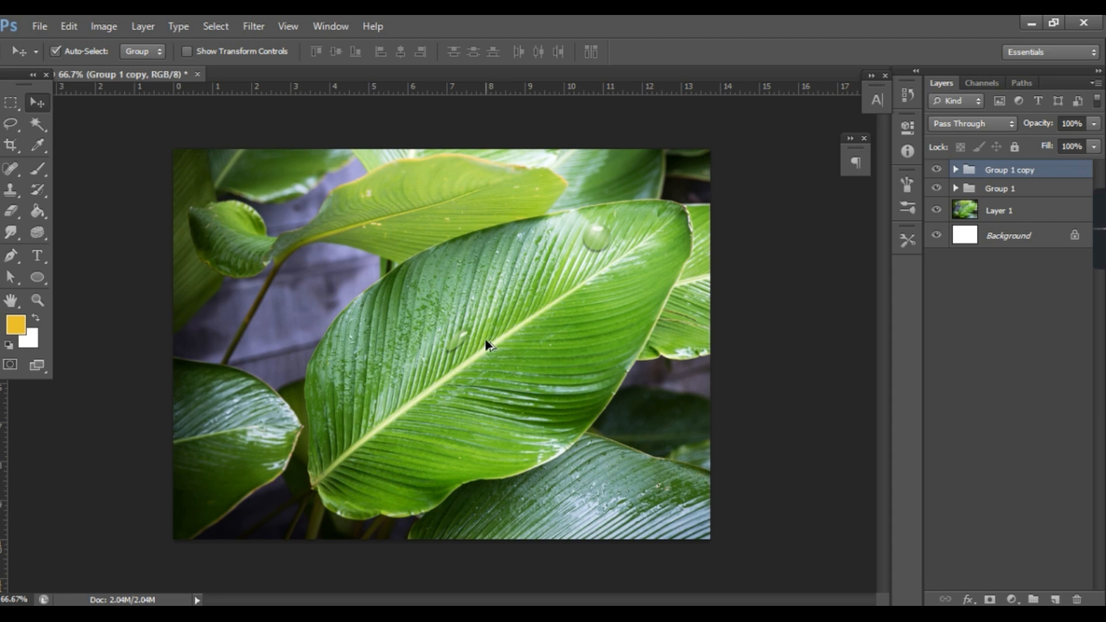
pyautogui.hotkey('ctrl', 't')
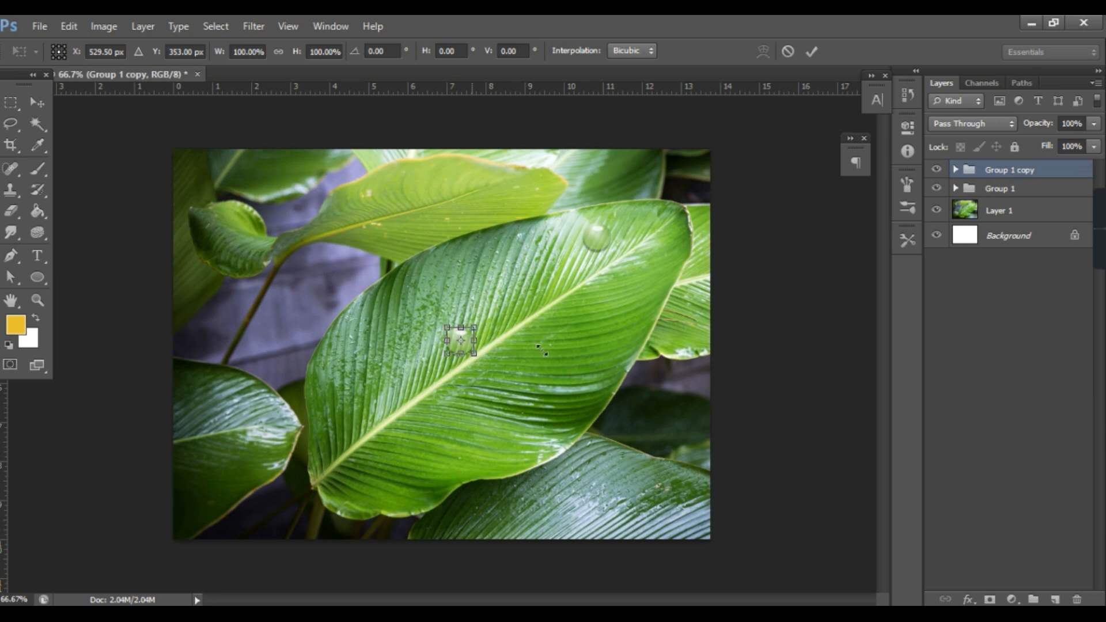
pyautogui.press('Return')
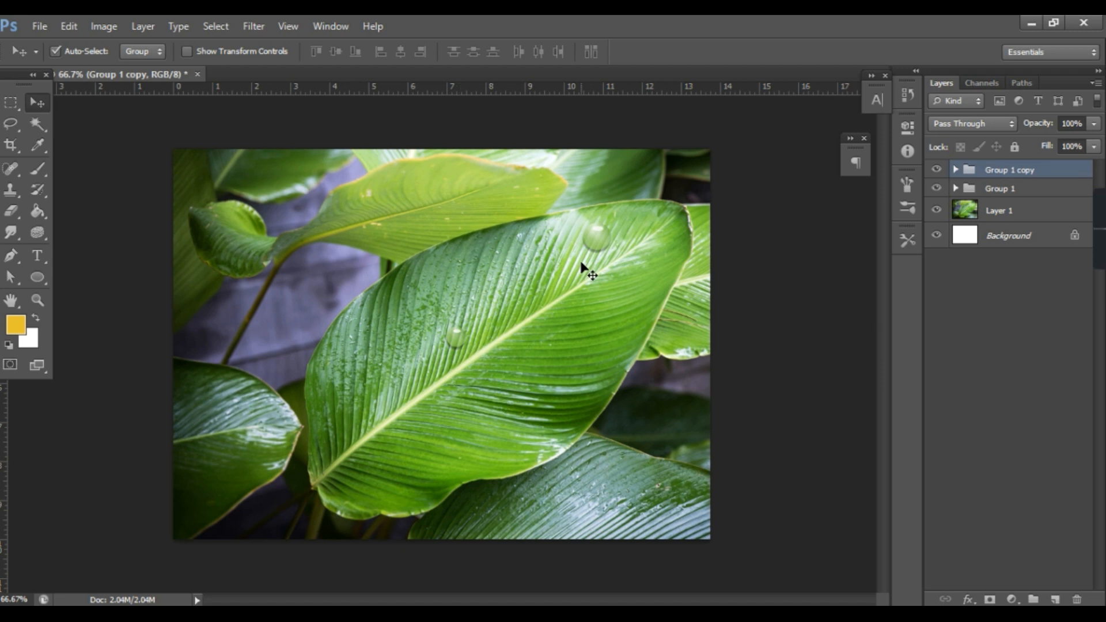
# - Move the smaller drop up and right across the leaf to the central vein, just below the original drop
pyautogui.hotkey('shift', 'Up')
pyautogui.hotkey('shift', 'Up')
pyautogui.hotkey('shift', 'Up')
pyautogui.hotkey('shift', 'Up')
pyautogui.hotkey('shift', 'Up')
pyautogui.hotkey('shift', 'Up')
pyautogui.hotkey('shift', 'Up')
pyautogui.hotkey('shift', 'Up')
pyautogui.hotkey('shift', 'Up')
pyautogui.hotkey('shift', 'Right')
pyautogui.hotkey('shift', 'Right')
pyautogui.hotkey('shift', 'Right')
pyautogui.hotkey('shift', 'Right')
pyautogui.hotkey('shift', 'Right')
pyautogui.hotkey('shift', 'Right')
pyautogui.hotkey('shift', 'Right')
pyautogui.hotkey('shift', 'Right')
pyautogui.hotkey('shift', 'Right')
pyautogui.hotkey('shift', 'Right')
pyautogui.hotkey('shift', 'Right')
pyautogui.hotkey('shift', 'Right')
pyautogui.hotkey('shift', 'Right')
pyautogui.hotkey('shift', 'Right')
pyautogui.hotkey('shift', 'Right')
pyautogui.hotkey('shift', 'Right')
pyautogui.hotkey('shift', 'Right')
pyautogui.hotkey('shift', 'Right')
pyautogui.hotkey('shift', 'Right')
pyautogui.hotkey('shift', 'Right')
pyautogui.hotkey('shift', 'Right')
pyautogui.hotkey('shift', 'Right')
pyautogui.hotkey('shift', 'Right')
pyautogui.hotkey('shift', 'Right')
pyautogui.hotkey('shift', 'Right')
pyautogui.hotkey('shift', 'Right')
pyautogui.hotkey('shift', 'Right')
pyautogui.hotkey('shift', 'Right')
pyautogui.hotkey('shift', 'Right')
pyautogui.hotkey('shift', 'Right')
pyautogui.hotkey('shift', 'Right')
pyautogui.hotkey('shift', 'Right')
pyautogui.hotkey('shift', 'Right')
pyautogui.hotkey('shift', 'Right')
pyautogui.hotkey('shift', 'Up')
pyautogui.hotkey('shift', 'Up')
pyautogui.hotkey('shift', 'Up')
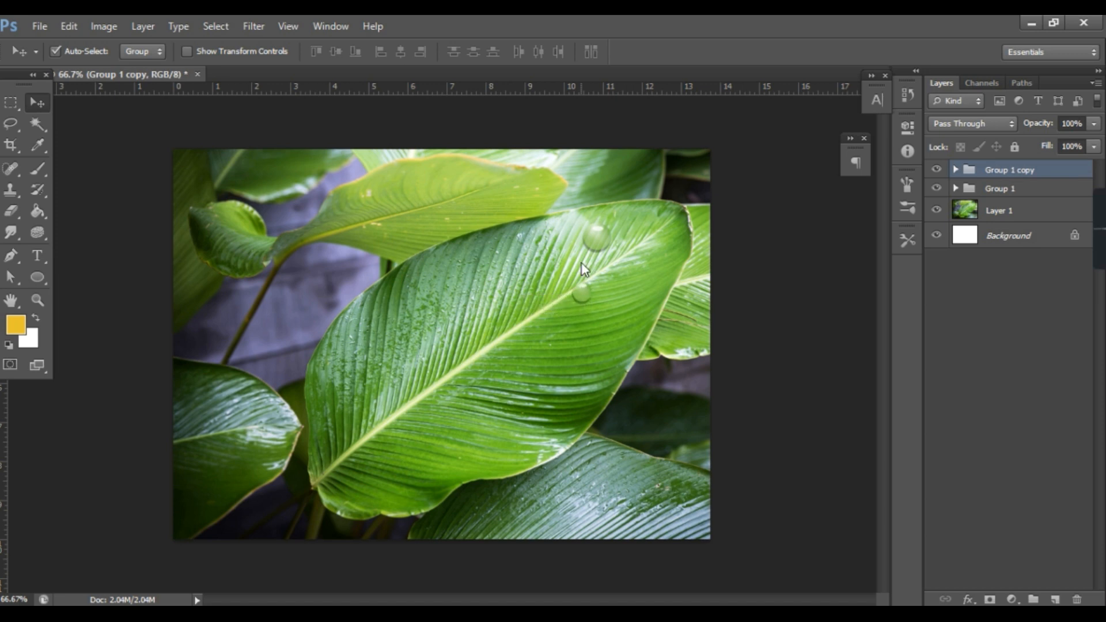